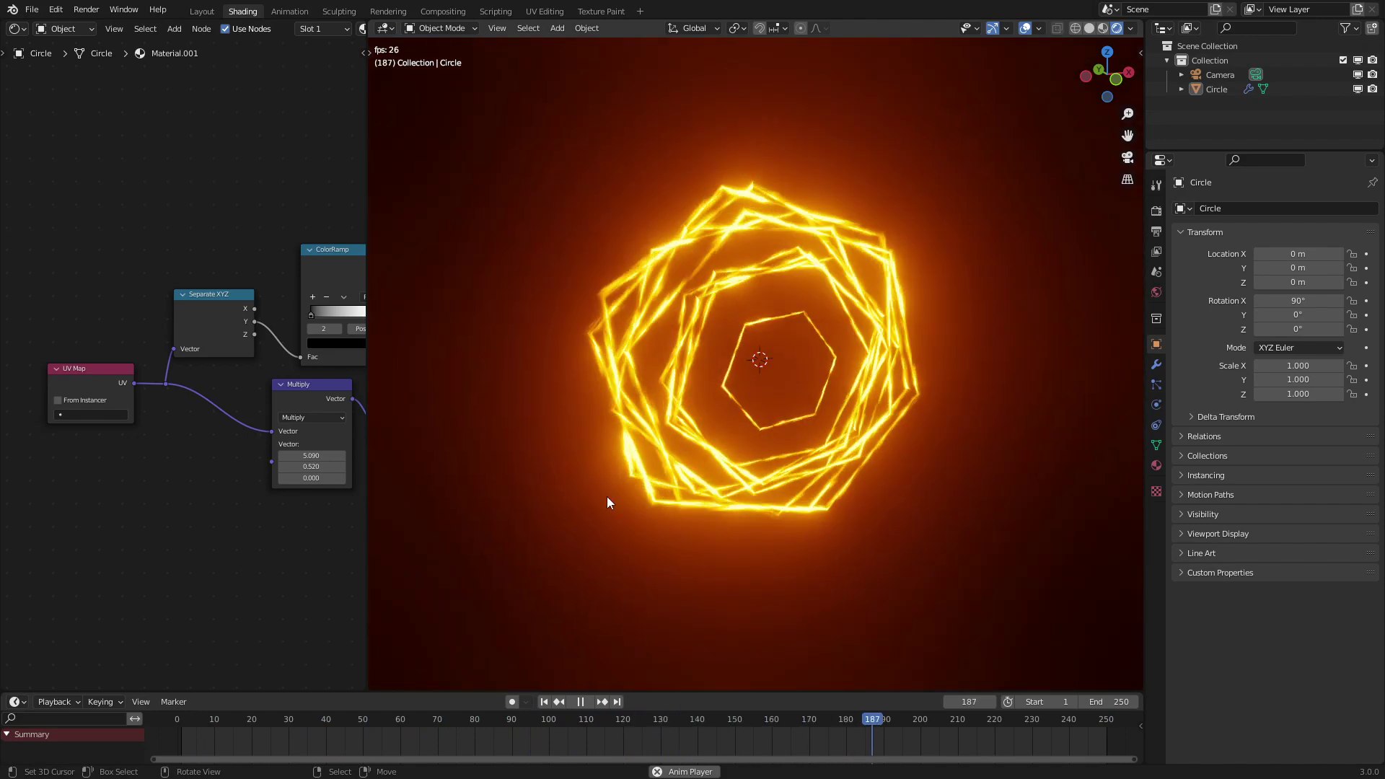
Step: Switch the viewport to solid shading and disable the existing collection in viewports and renders
{"action": "key", "text": "z"}
{"action": "left_click_drag", "start_coordinate": [1357, 61], "coordinate": [1371, 60]}
Step: Add a mesh circle with 6 vertices and a 1 m radius at the world origin
{"action": "key", "text": "shift+a"}
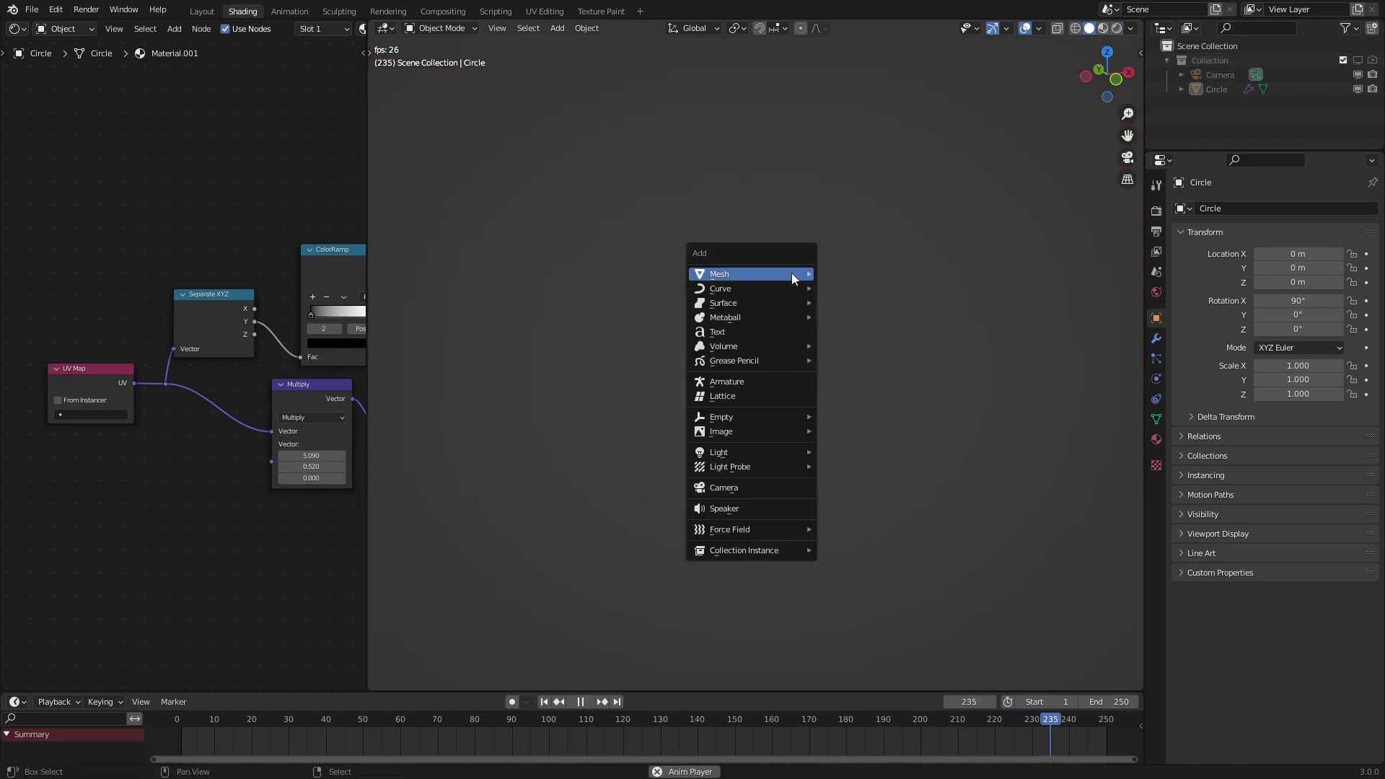
{"action": "mouse_move", "coordinate": [791, 274]}
{"action": "left_click", "coordinate": [866, 302]}
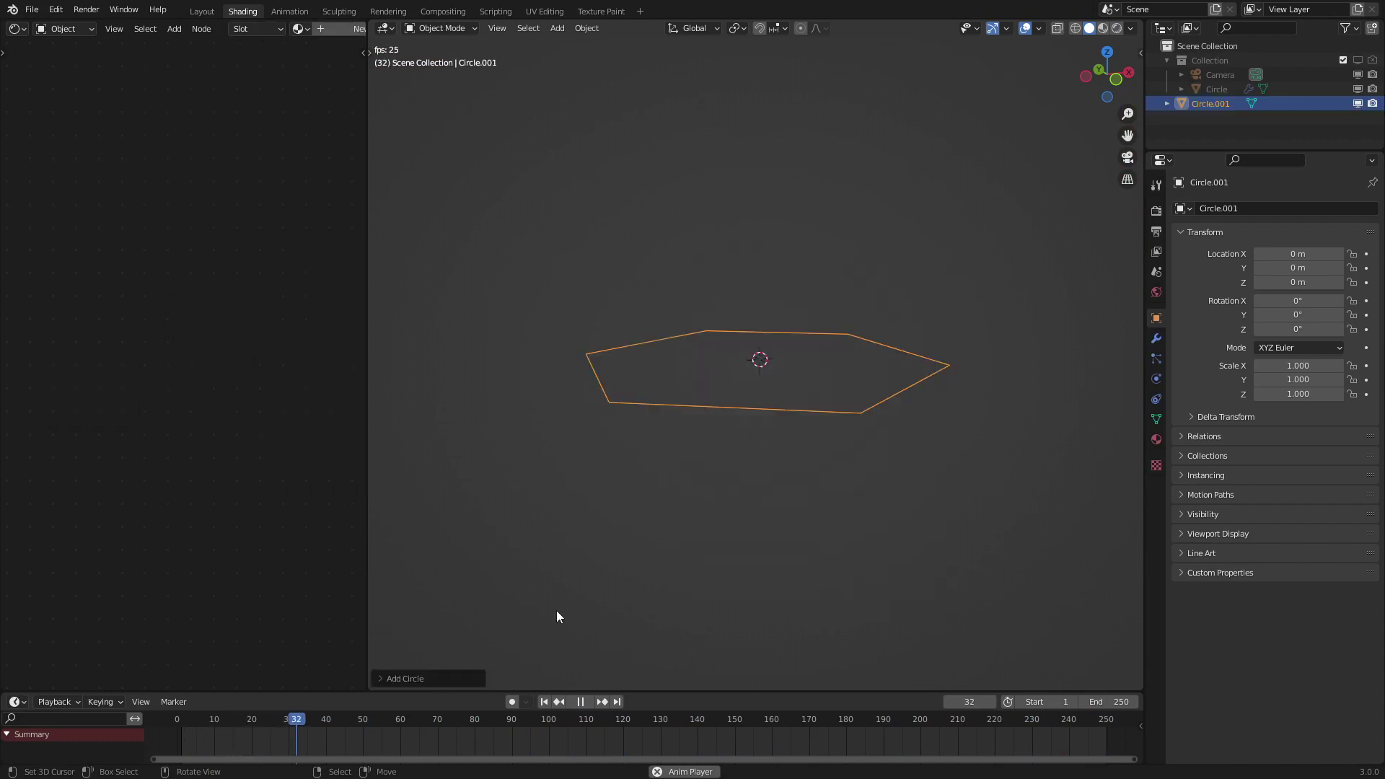
{"action": "left_click", "coordinate": [391, 678]}
{"action": "middle_click_drag", "start_coordinate": [828, 342], "coordinate": [799, 391]}
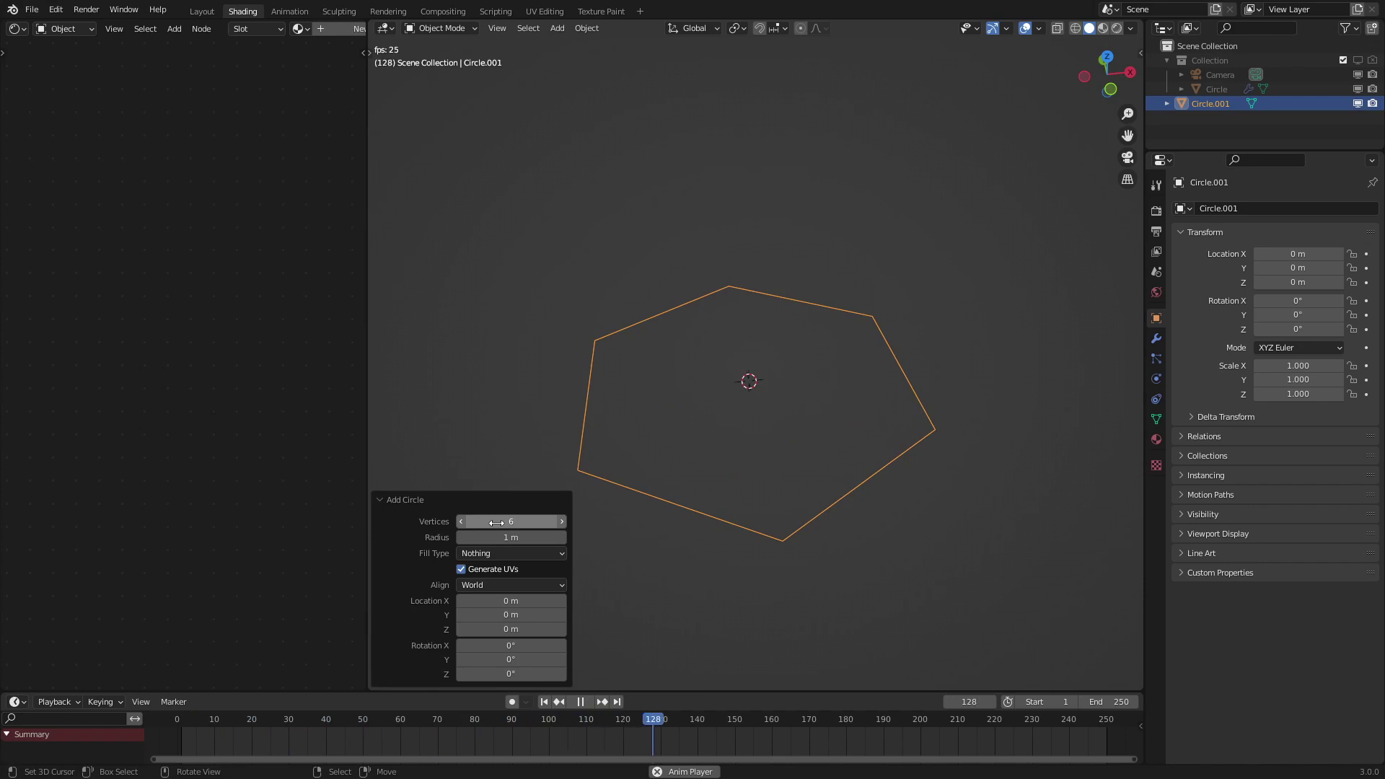
{"action": "left_click_drag", "start_coordinate": [496, 522], "coordinate": [522, 515]}
{"action": "right_click", "coordinate": [522, 514]}
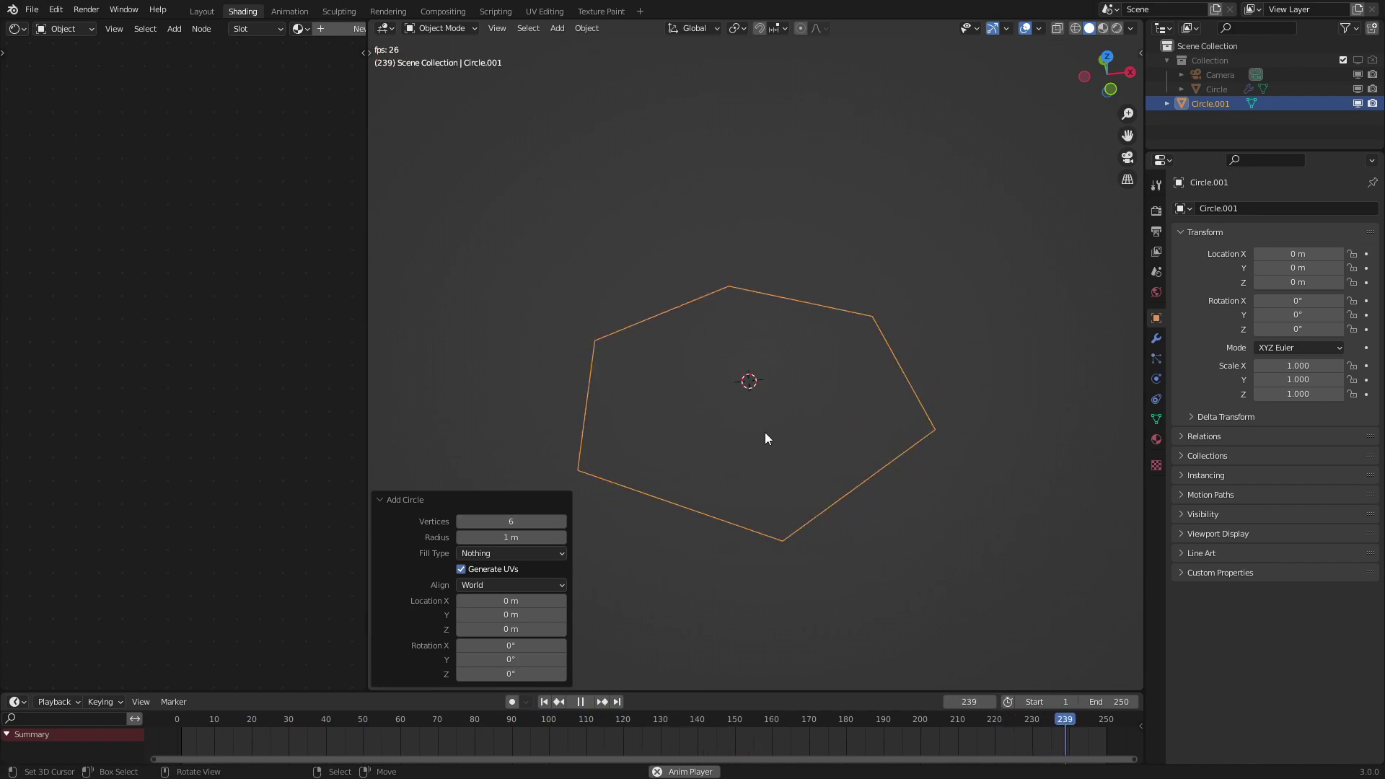
Step: Stop the animation playback, extrude the hexagon's outline in place and scale the new loop inward to about 0.624
{"action": "middle_click_drag", "start_coordinate": [765, 432], "coordinate": [755, 456]}
{"action": "key", "text": "space"}
{"action": "key", "text": "Tab"}
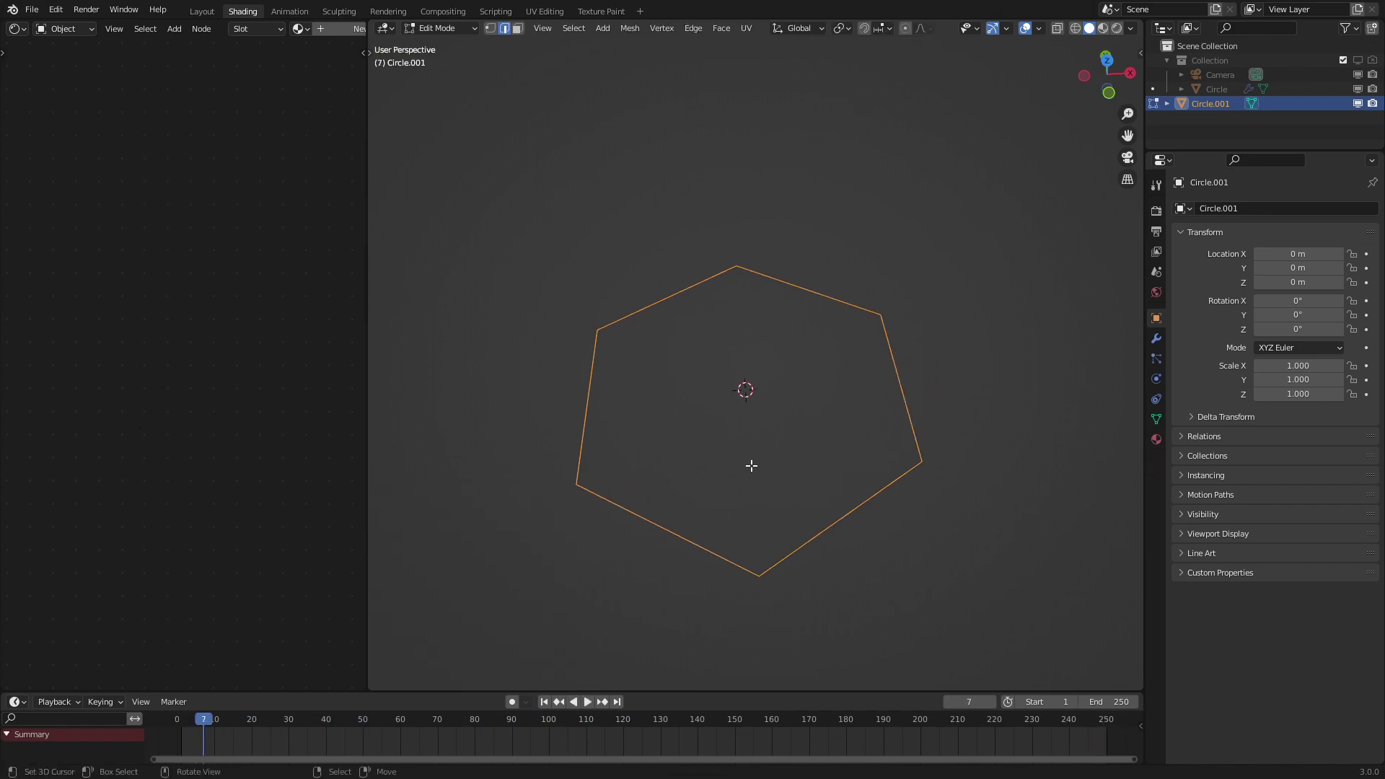
{"action": "key", "text": "1"}
{"action": "key", "text": "e"}
{"action": "right_click", "coordinate": [825, 418]}
{"action": "key", "text": "s"}
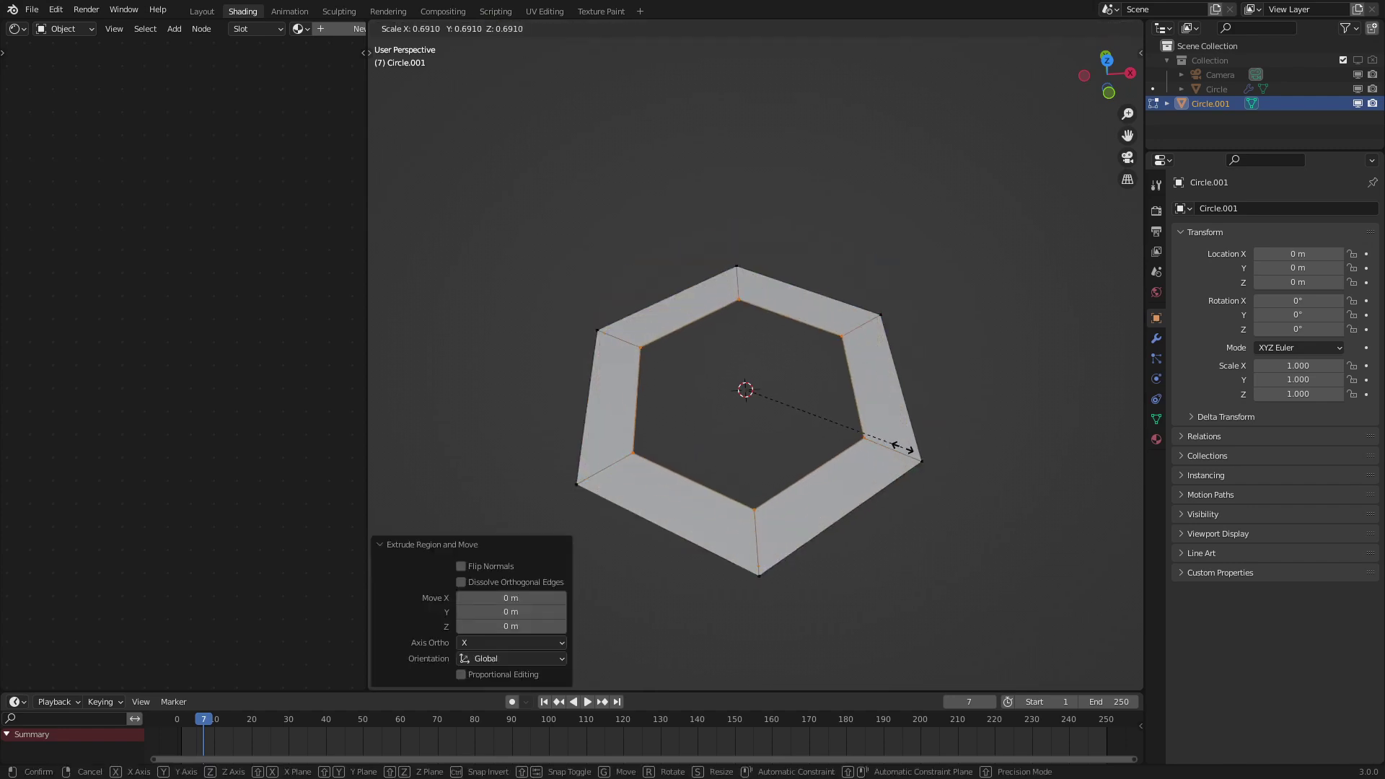
{"action": "left_click", "coordinate": [892, 444]}
Step: Scale the inner hexagon loop outward to make the ring's band narrower
{"action": "middle_click_drag", "start_coordinate": [893, 444], "coordinate": [828, 432]}
{"action": "key", "text": "s"}
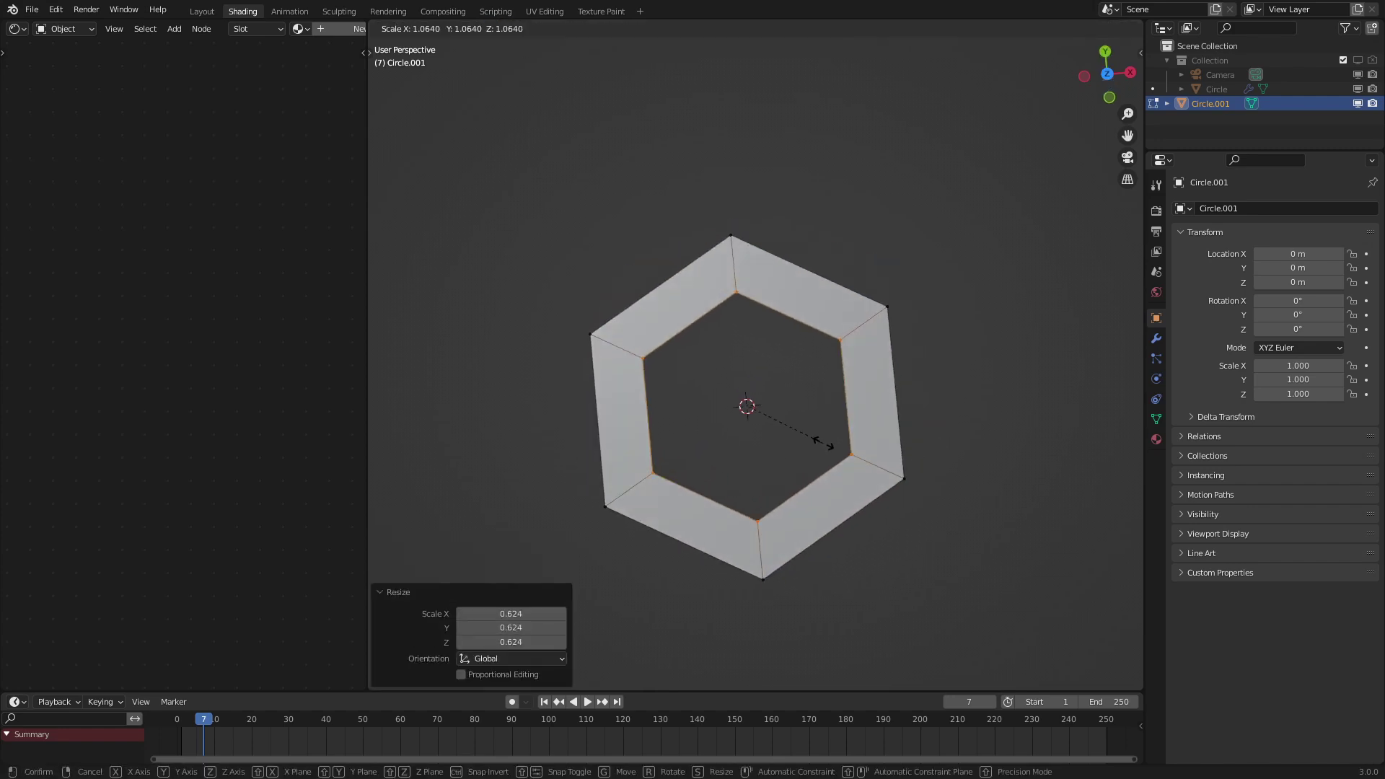
{"action": "left_click", "coordinate": [835, 448]}
Step: Mark one of the short edges joining the inner and outer corners of the ring as a UV seam
{"action": "key", "text": "2"}
{"action": "left_click", "coordinate": [727, 267]}
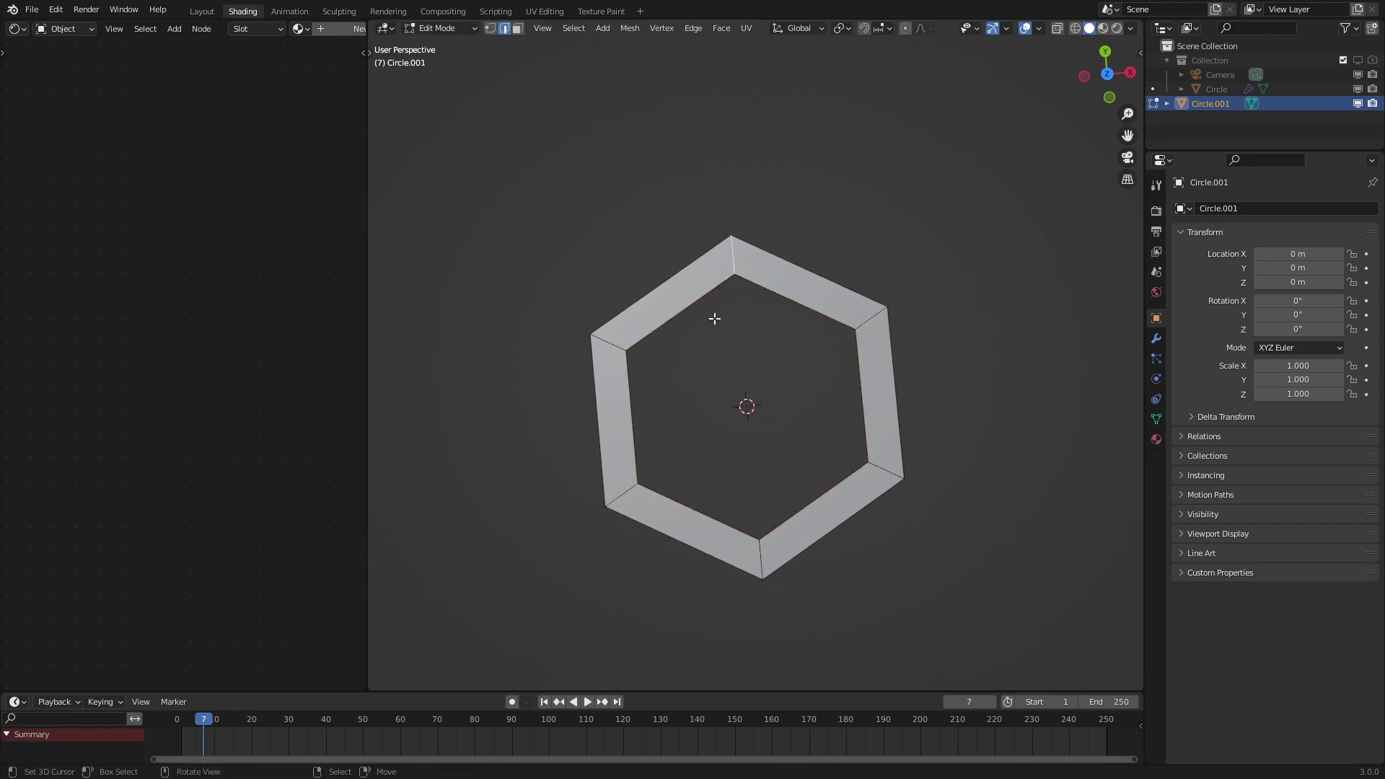
{"action": "key", "text": "u"}
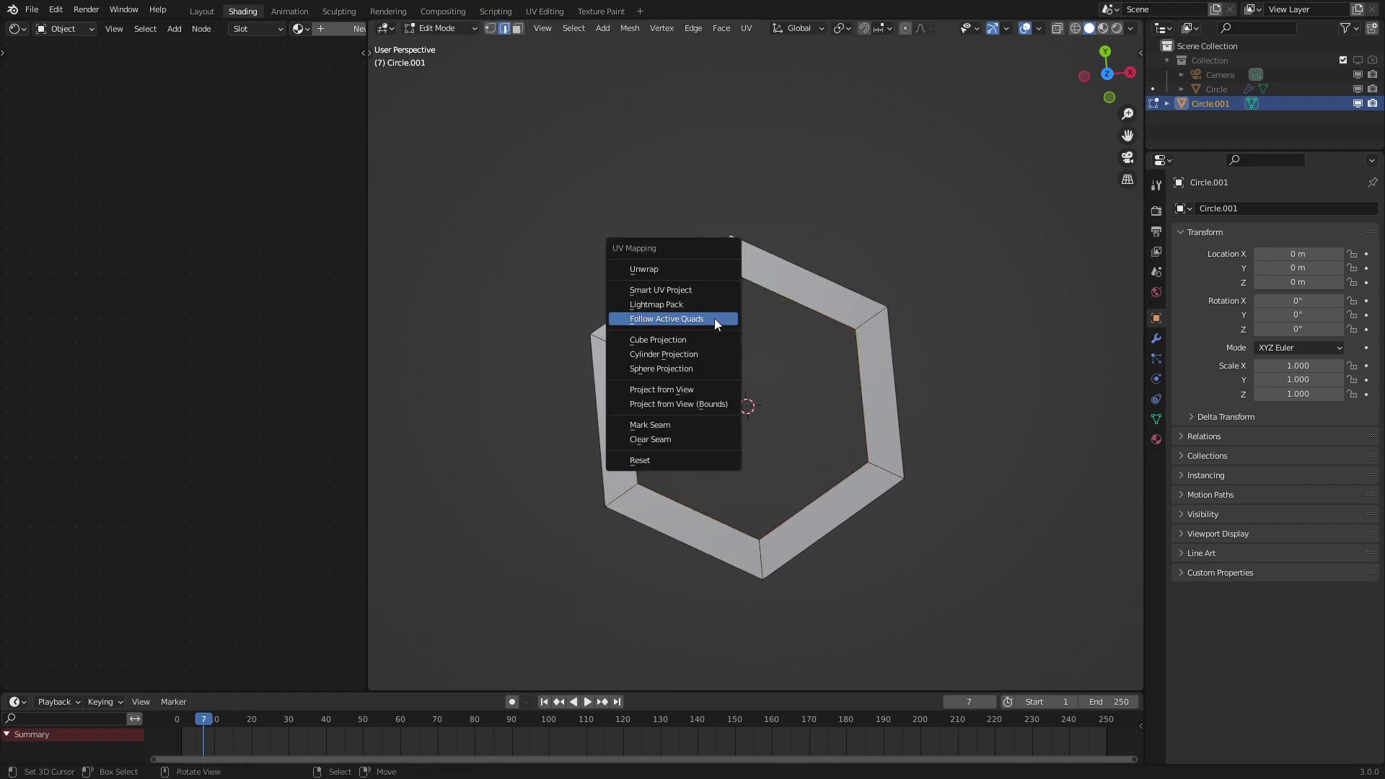
{"action": "left_click", "coordinate": [668, 422]}
Step: Go to the UV Editing workspace, select the ring face beside the seam and reset its UVs to a full square
{"action": "key", "text": "Tab"}
{"action": "left_click", "coordinate": [543, 11]}
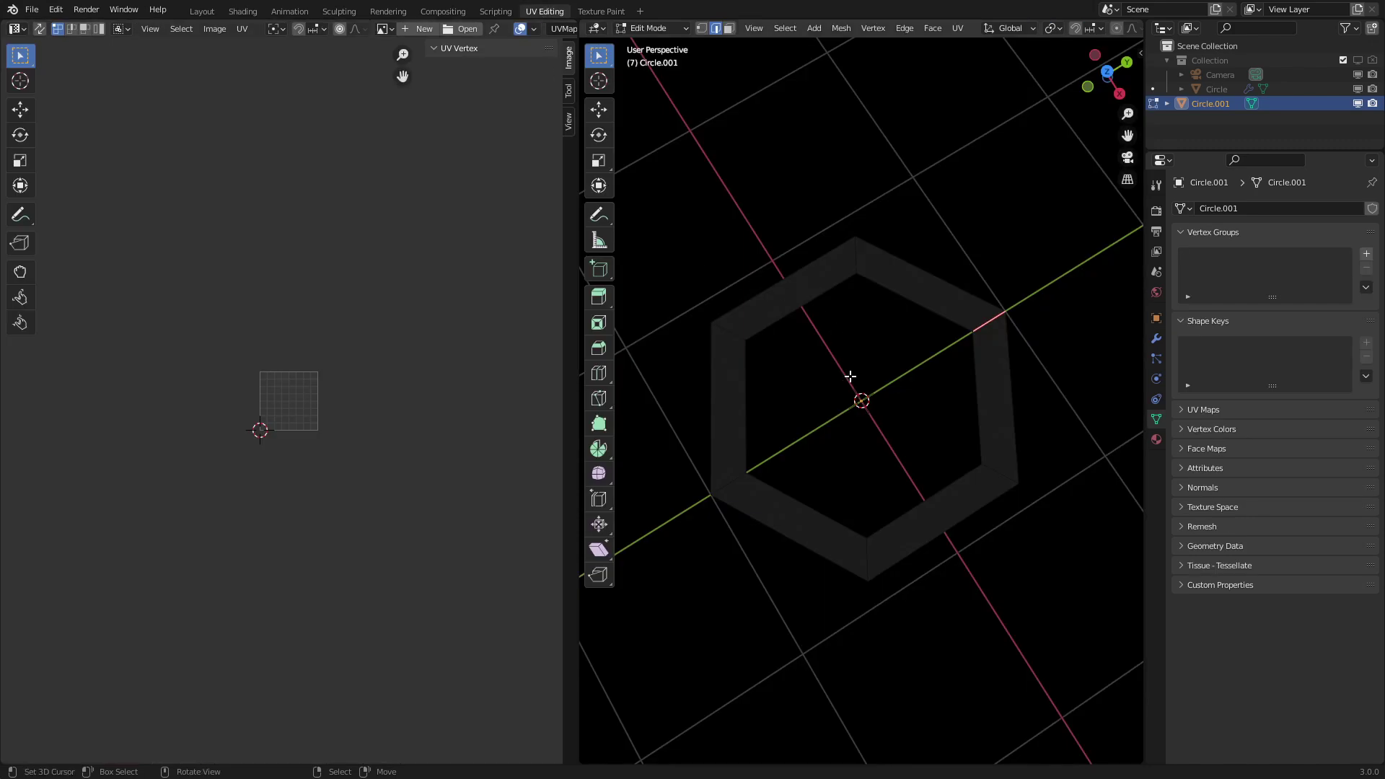
{"action": "middle_click_drag", "start_coordinate": [850, 376], "coordinate": [1060, 346]}
{"action": "key", "text": "Tab"}
{"action": "key", "text": "Tab"}
{"action": "key", "text": "3"}
{"action": "left_click", "coordinate": [943, 309]}
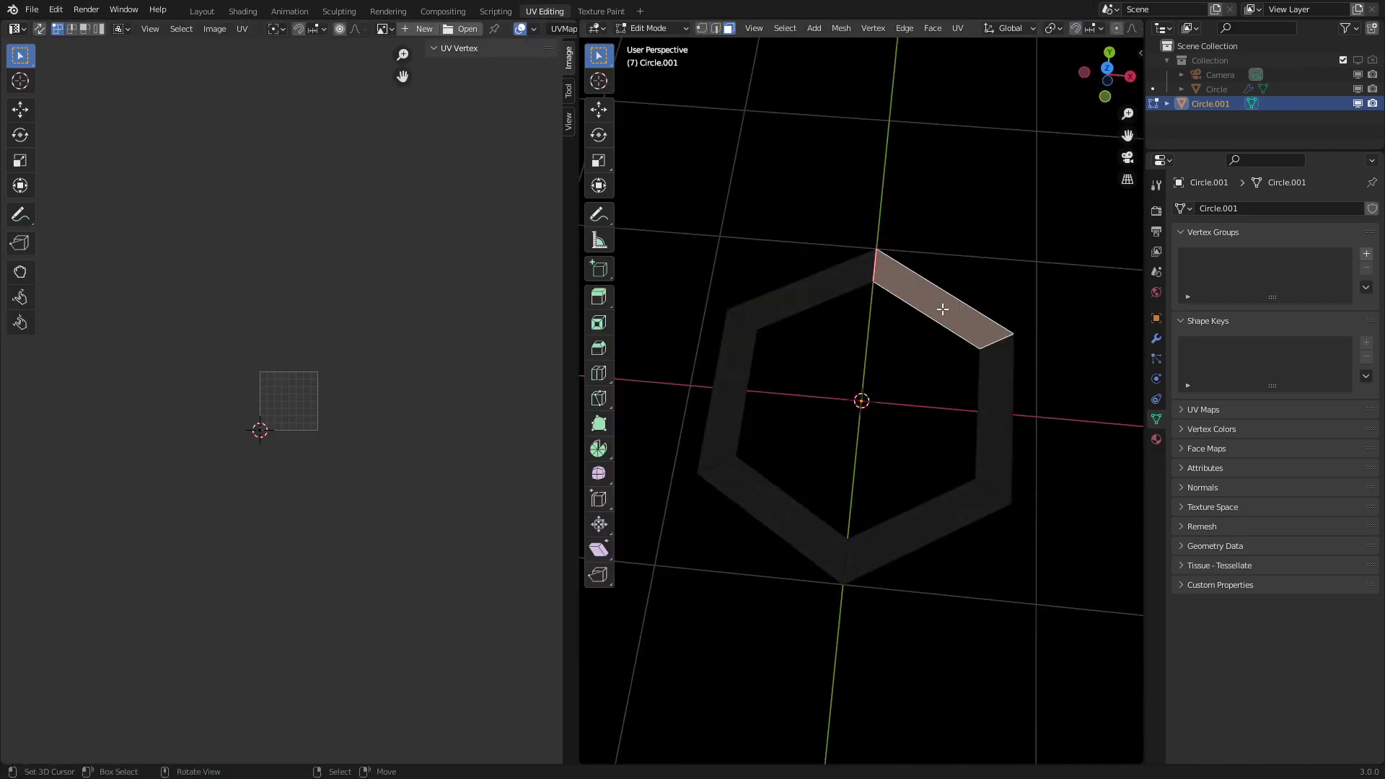
{"action": "middle_click_drag", "start_coordinate": [942, 309], "coordinate": [931, 349]}
{"action": "key", "text": "u"}
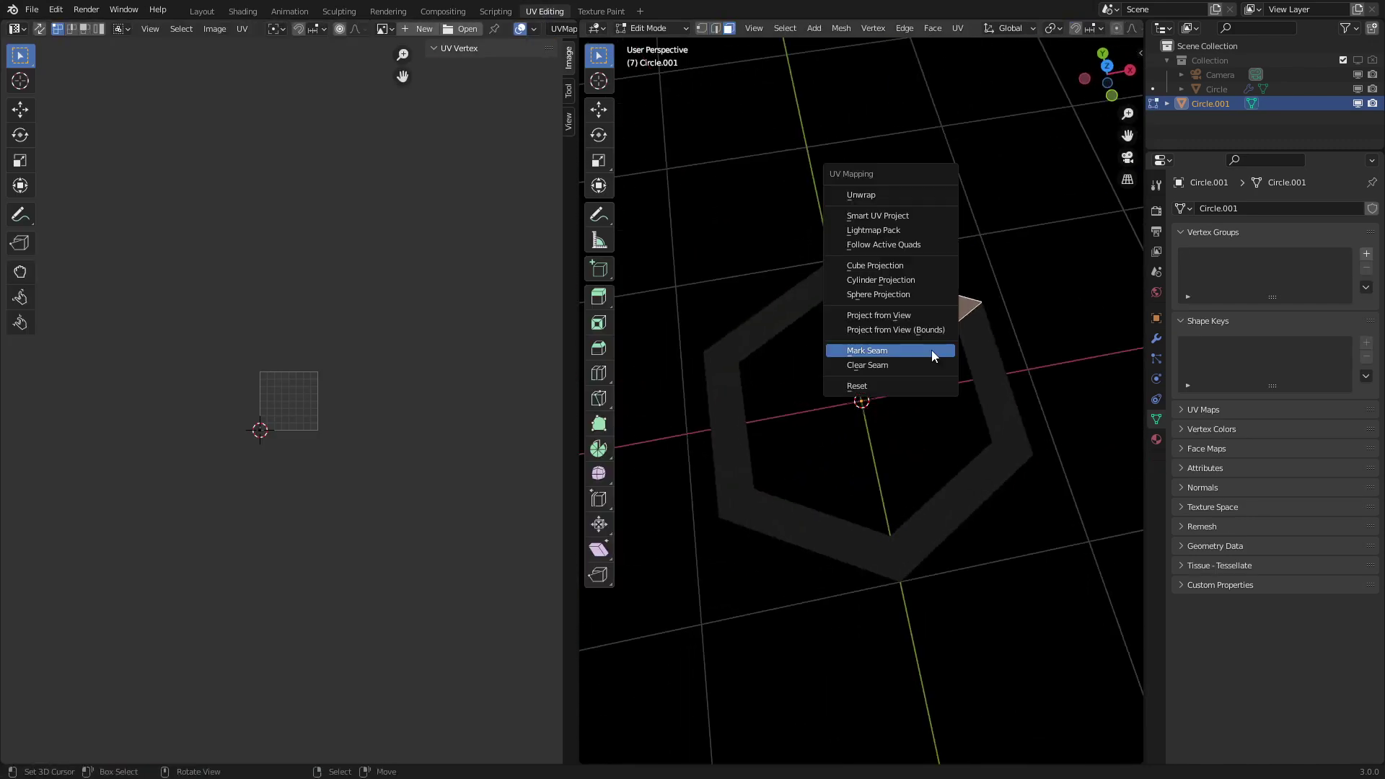
{"action": "left_click", "coordinate": [877, 387]}
{"action": "scroll", "coordinate": [362, 430], "scroll_direction": "up", "scroll_amount": 5}
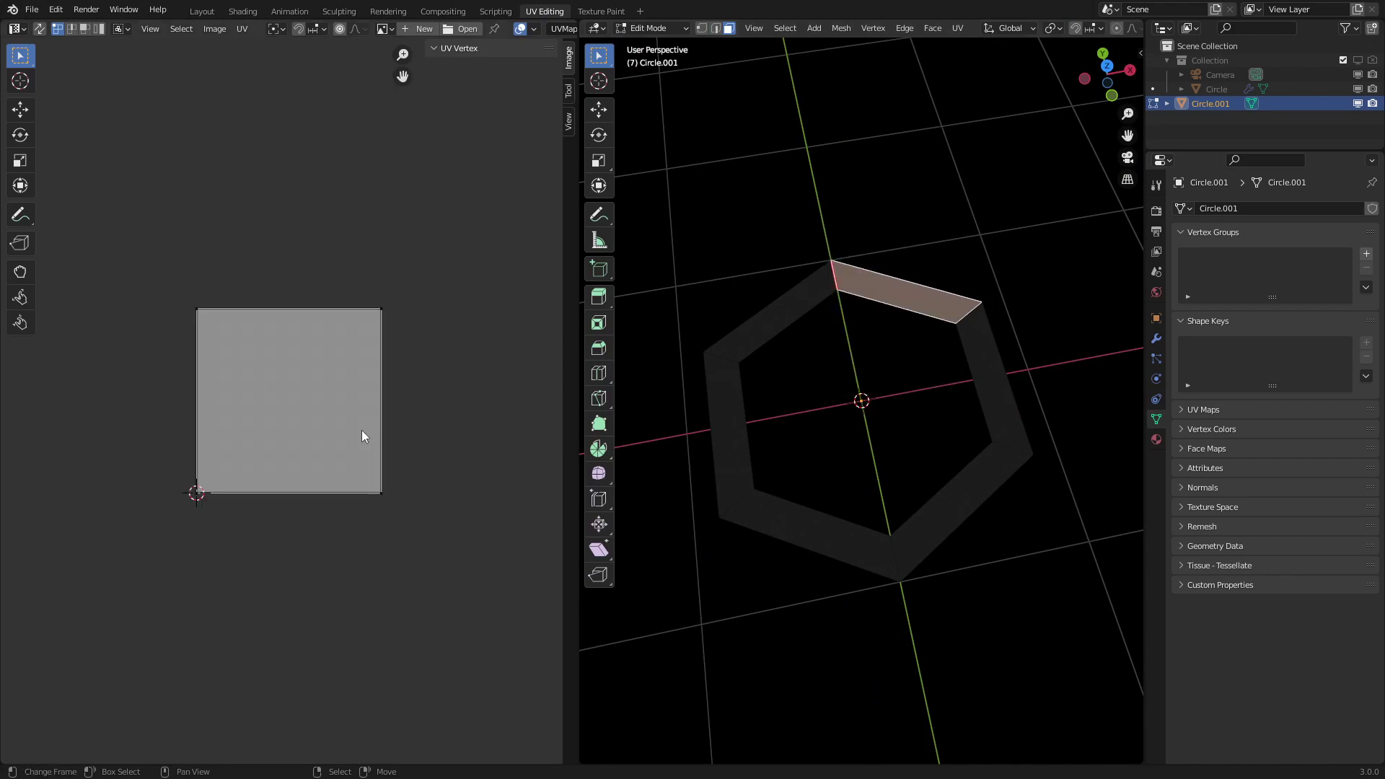
Step: Select all ring faces, keeping the reset face active, and unwrap them with Follow Active Quads
{"action": "key", "text": "a"}
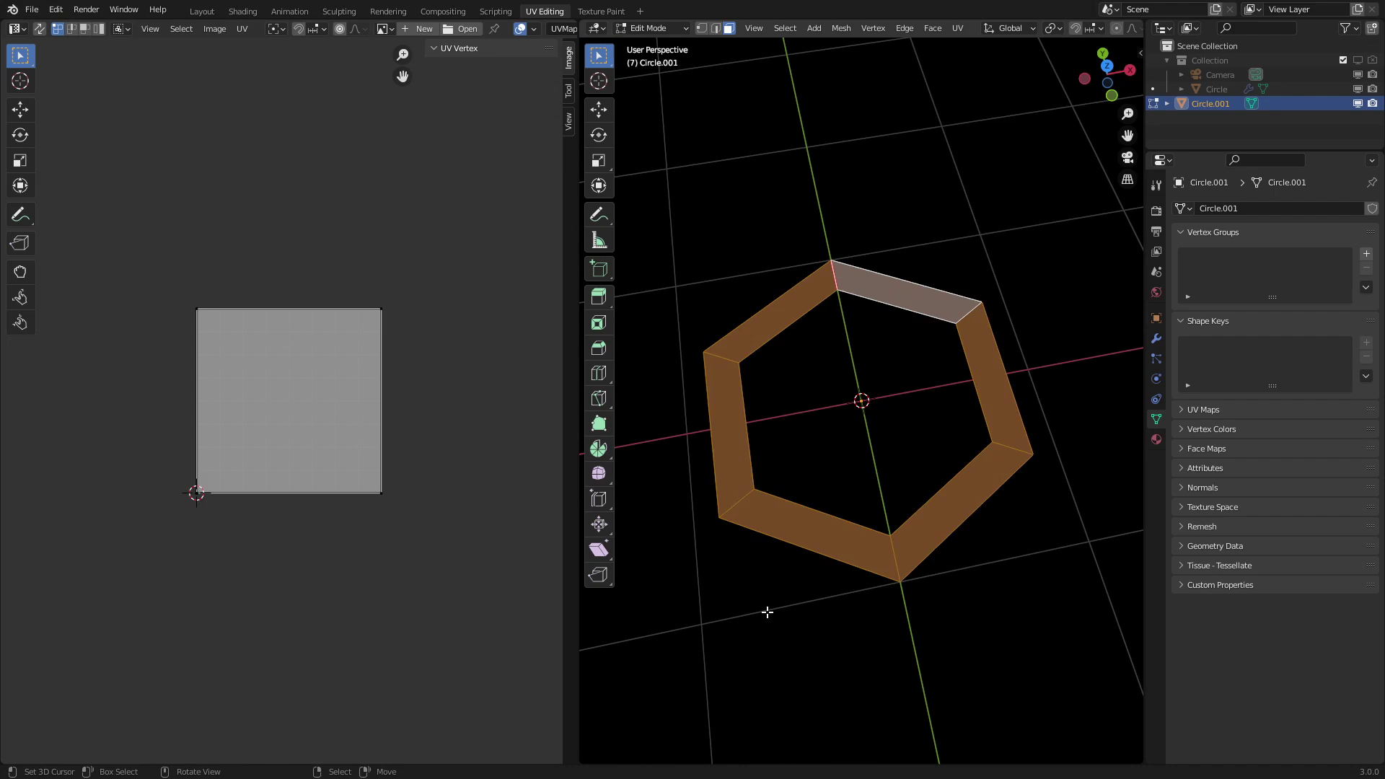
{"action": "key", "text": "u"}
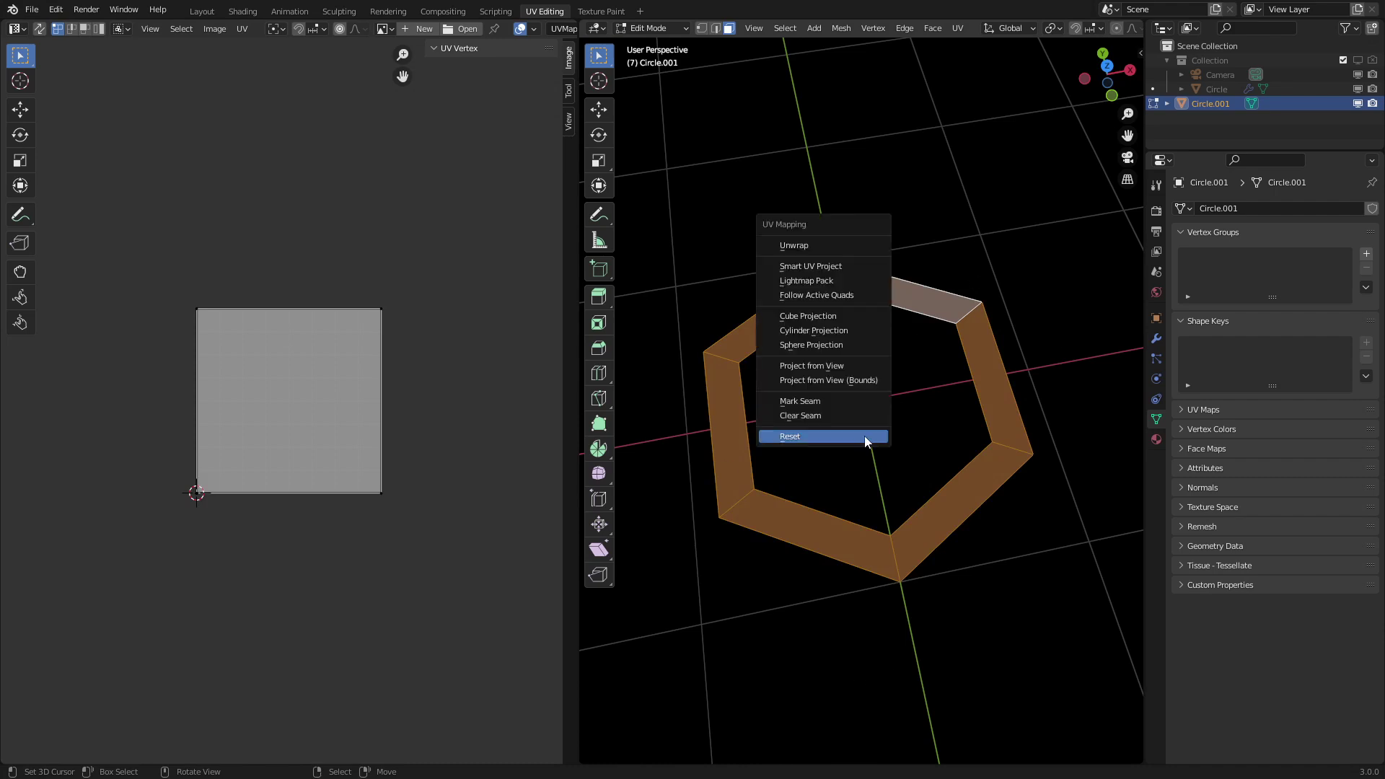
{"action": "left_click", "coordinate": [807, 295]}
{"action": "left_click", "coordinate": [805, 336]}
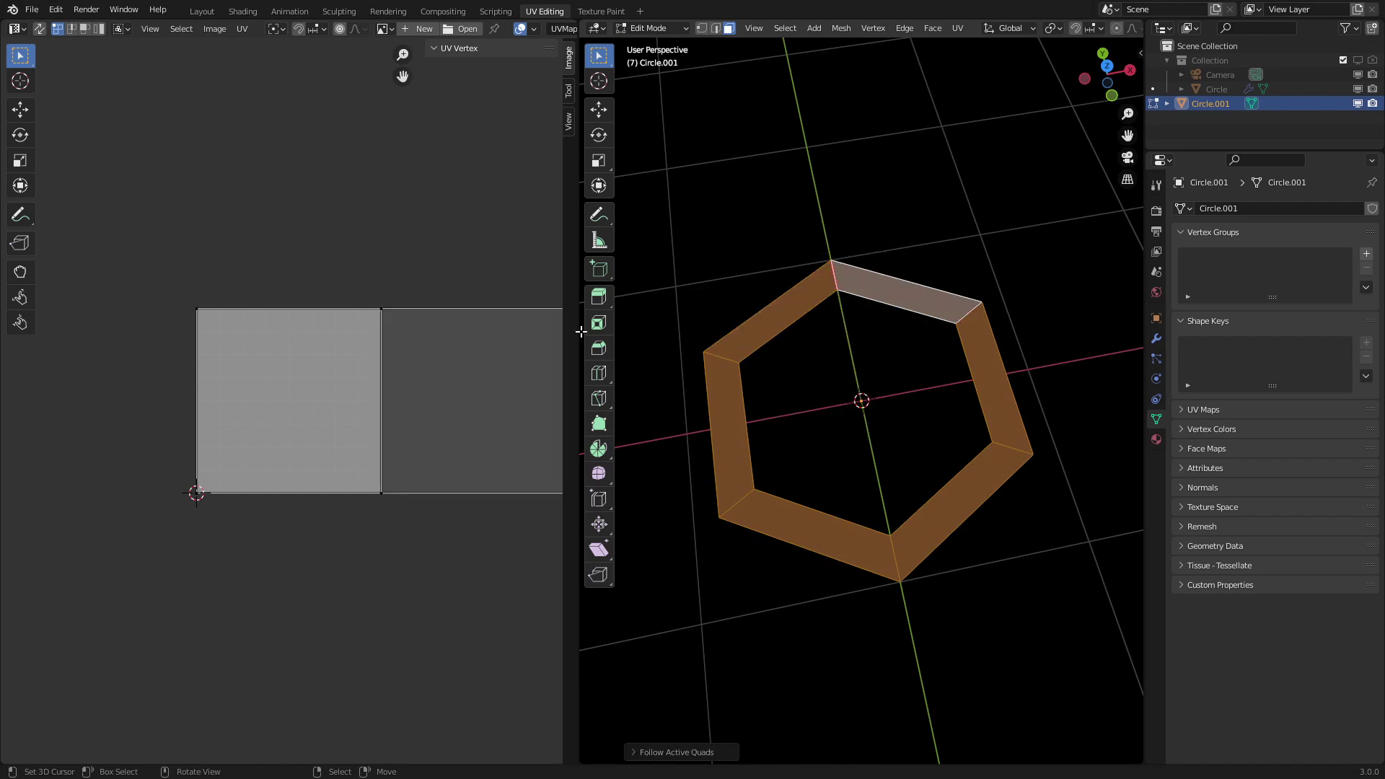
Step: Select the whole UV strip and centre it horizontally by setting its UV X position to 0.5
{"action": "scroll", "coordinate": [344, 348], "scroll_direction": "down", "scroll_amount": 8}
{"action": "scroll", "coordinate": [354, 410], "scroll_direction": "up", "scroll_amount": 6}
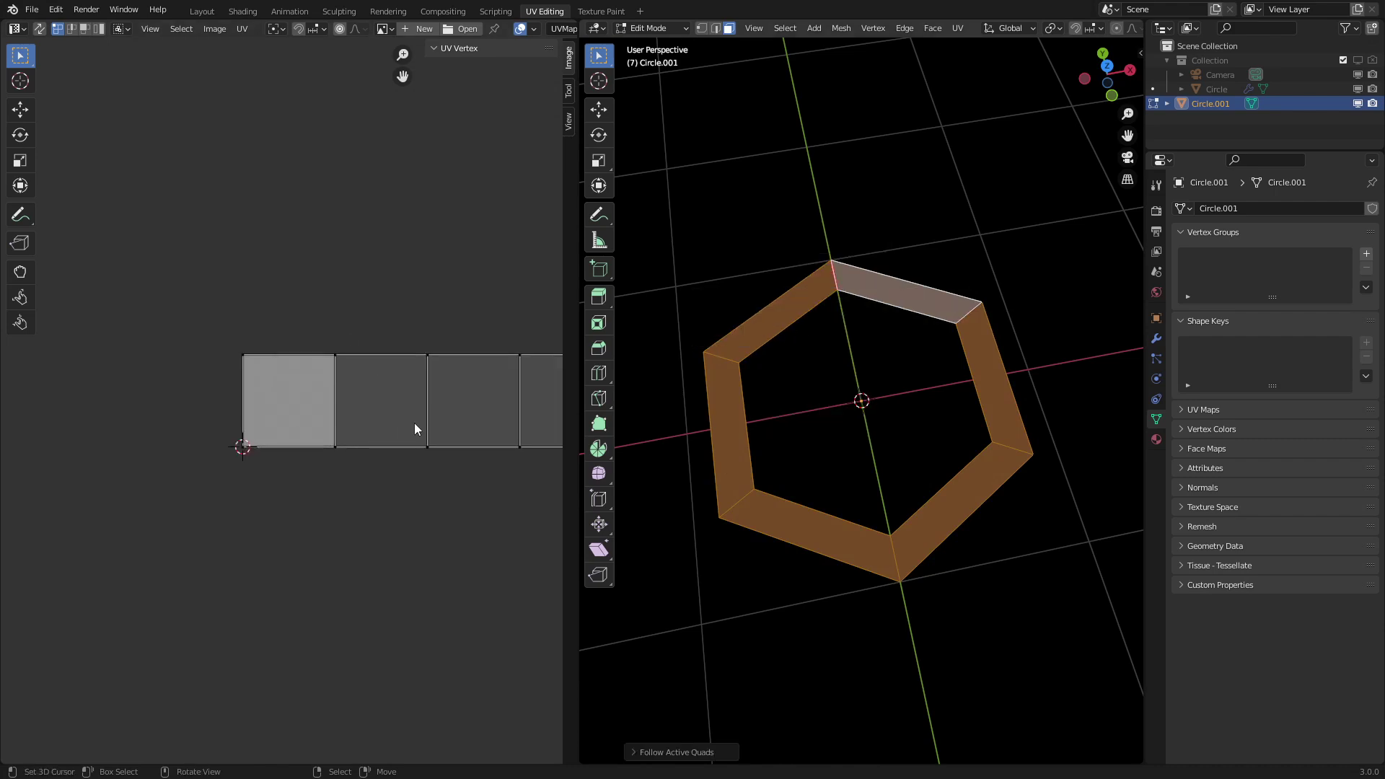
{"action": "middle_click_drag", "start_coordinate": [414, 430], "coordinate": [302, 393]}
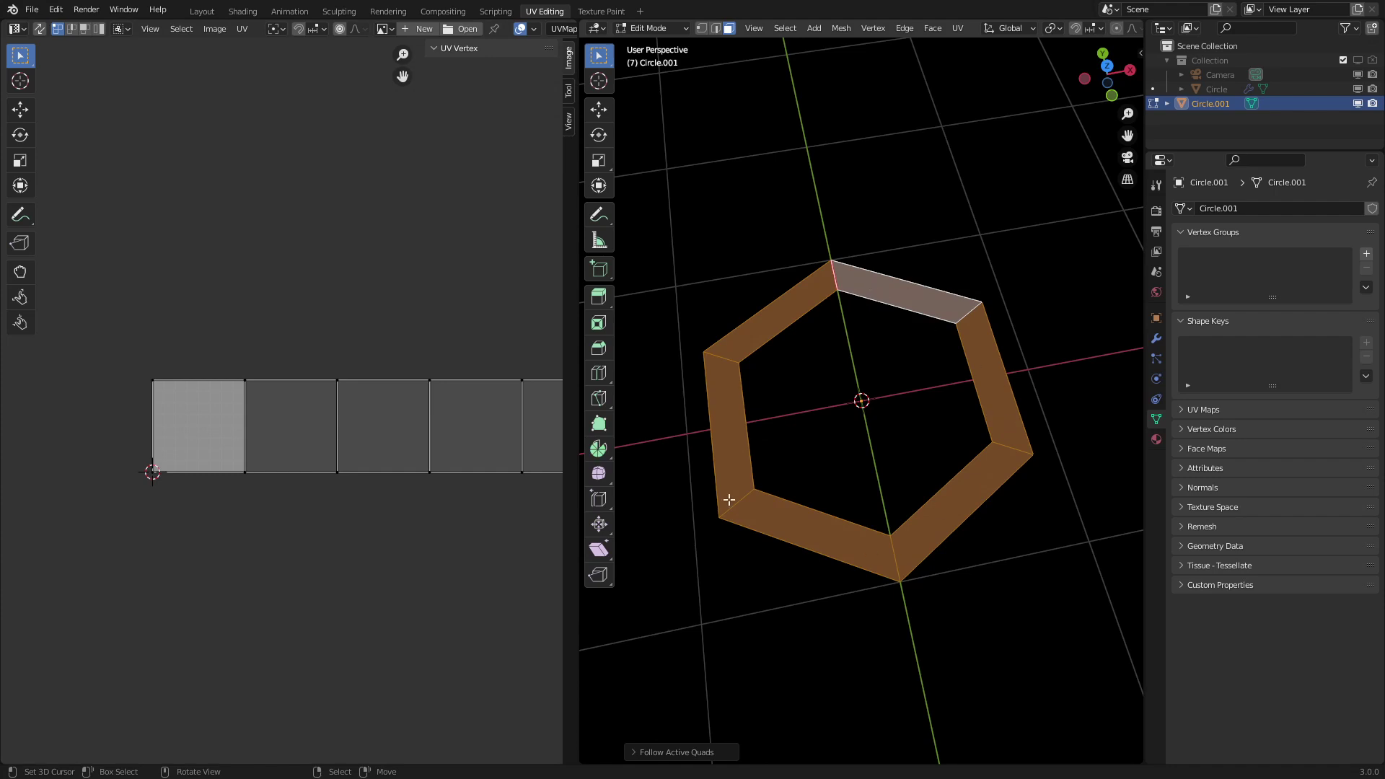
{"action": "middle_click_drag", "start_coordinate": [231, 425], "coordinate": [377, 443]}
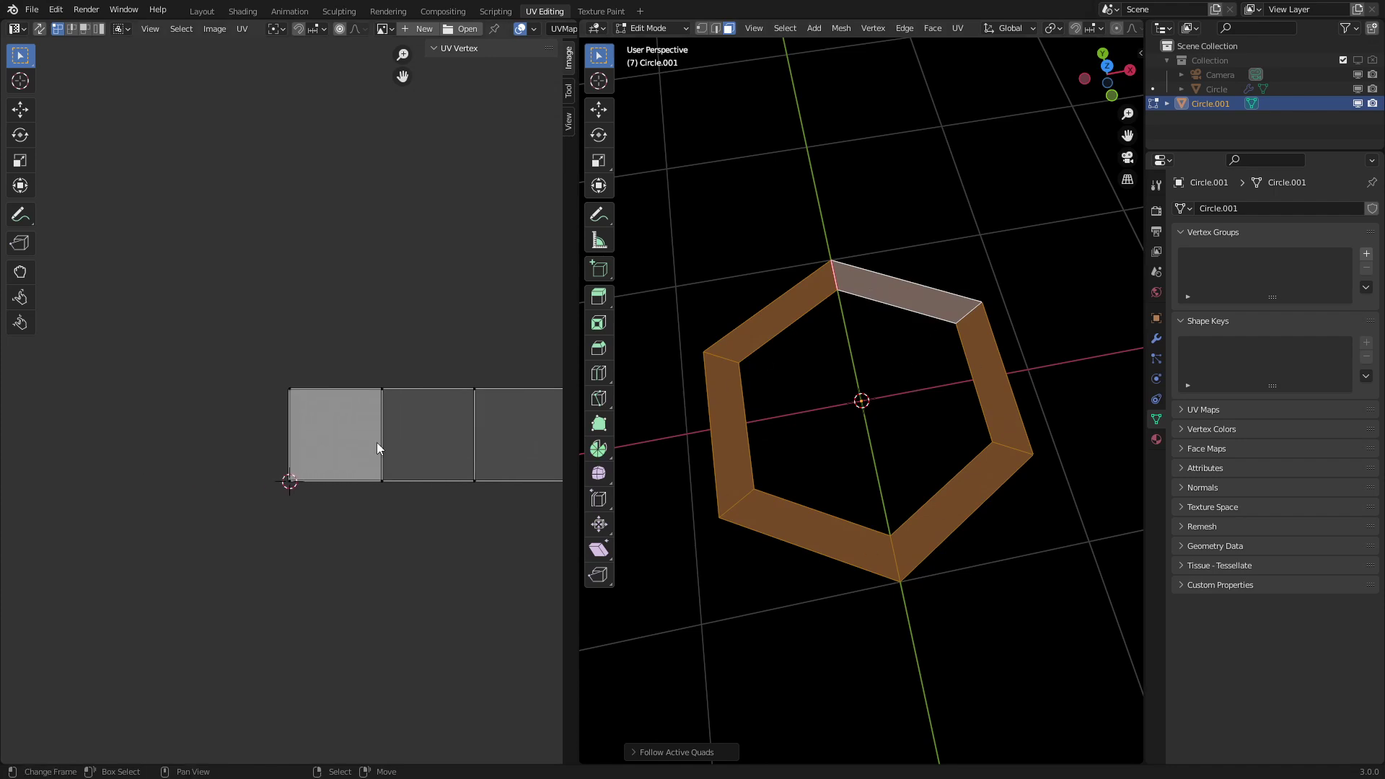
{"action": "key", "text": "a"}
{"action": "key", "text": "g"}
{"action": "left_click", "coordinate": [399, 412]}
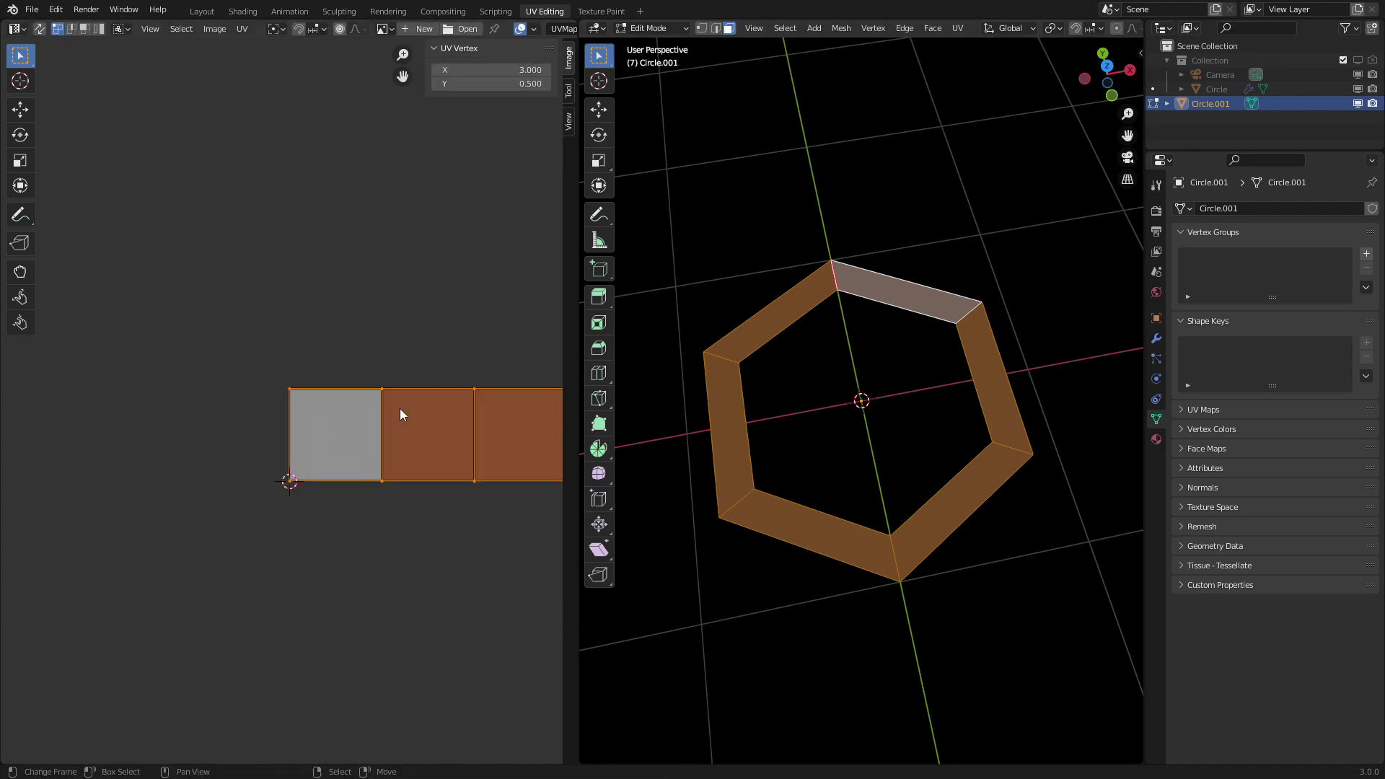
{"action": "scroll", "coordinate": [477, 380], "scroll_direction": "down", "scroll_amount": 5}
{"action": "middle_click_drag", "start_coordinate": [477, 381], "coordinate": [423, 378]}
{"action": "scroll", "coordinate": [423, 379], "scroll_direction": "up", "scroll_amount": 4}
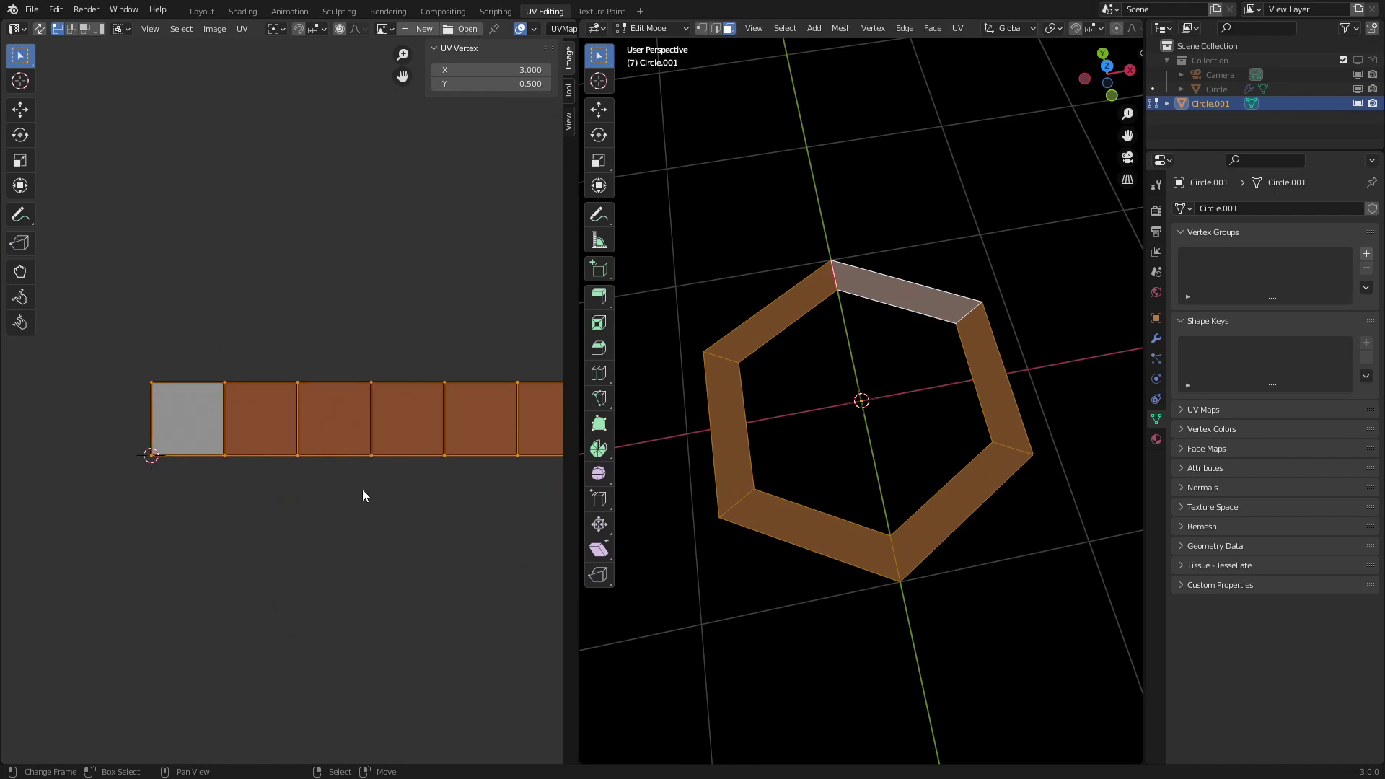
{"action": "left_click", "coordinate": [482, 70]}
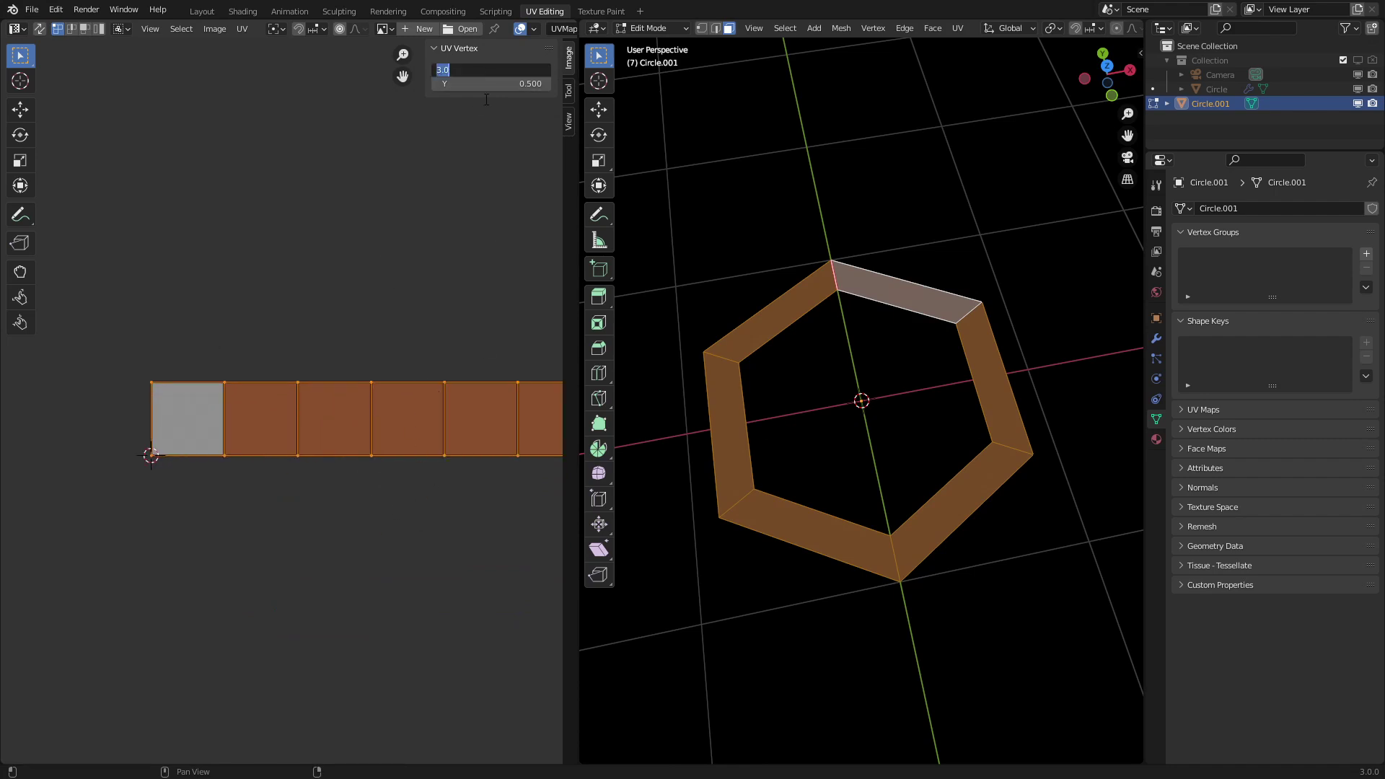
{"action": "type", "text": ".5"}
{"action": "key", "text": "Return"}
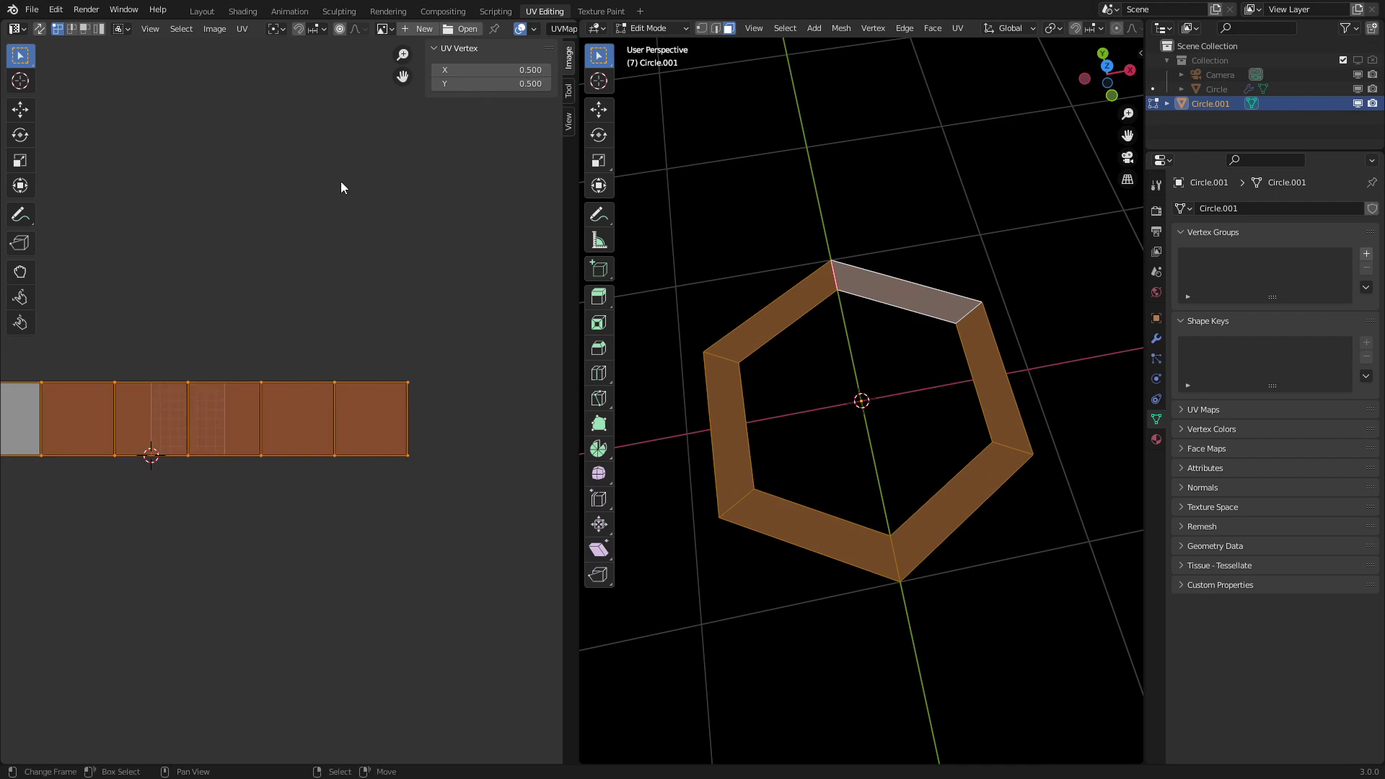
Step: Scale the UV strip along X until all six faces fit exactly within the UV square
{"action": "middle_click_drag", "start_coordinate": [308, 216], "coordinate": [406, 225]}
{"action": "key", "text": "s"}
{"action": "key", "text": "x"}
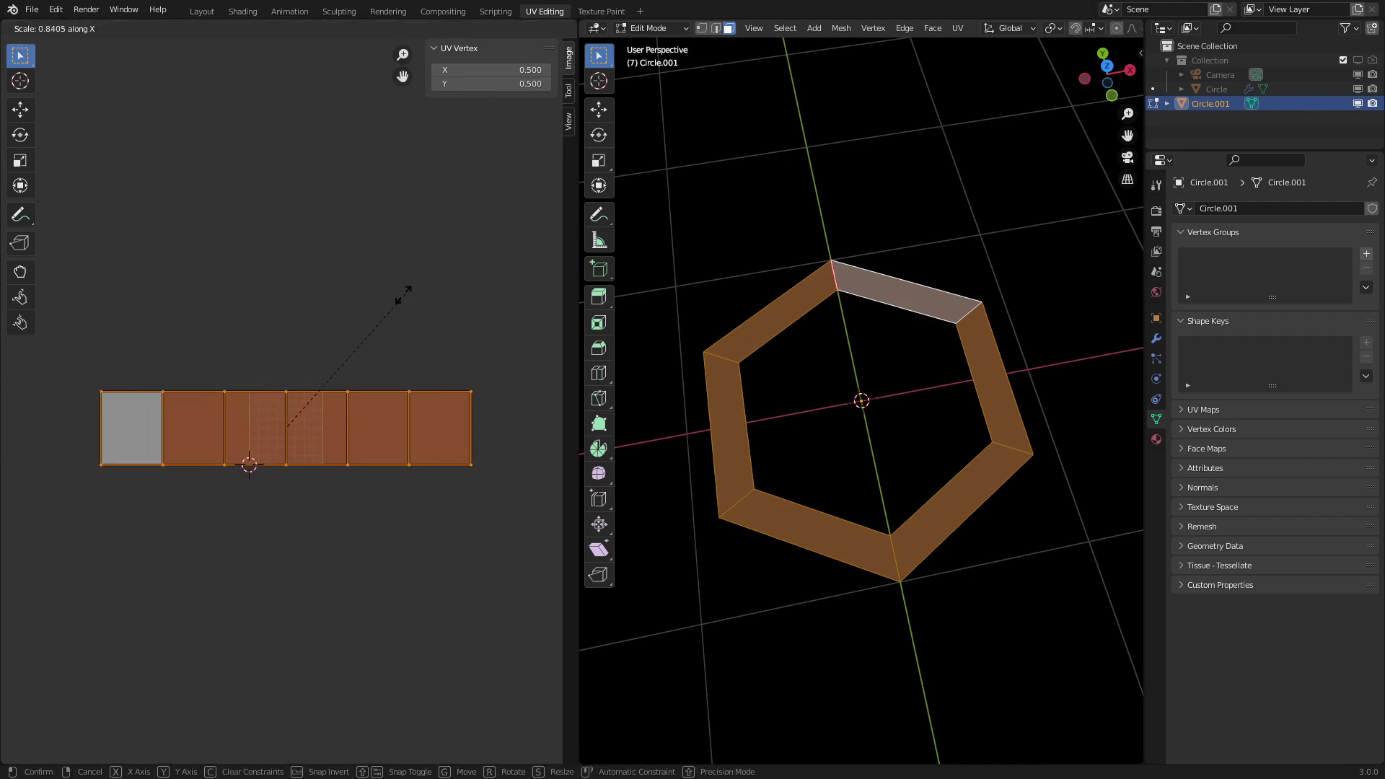
{"action": "left_click", "coordinate": [284, 358]}
{"action": "scroll", "coordinate": [323, 317], "scroll_direction": "up", "scroll_amount": 3}
{"action": "key", "text": "s"}
{"action": "key", "text": "x"}
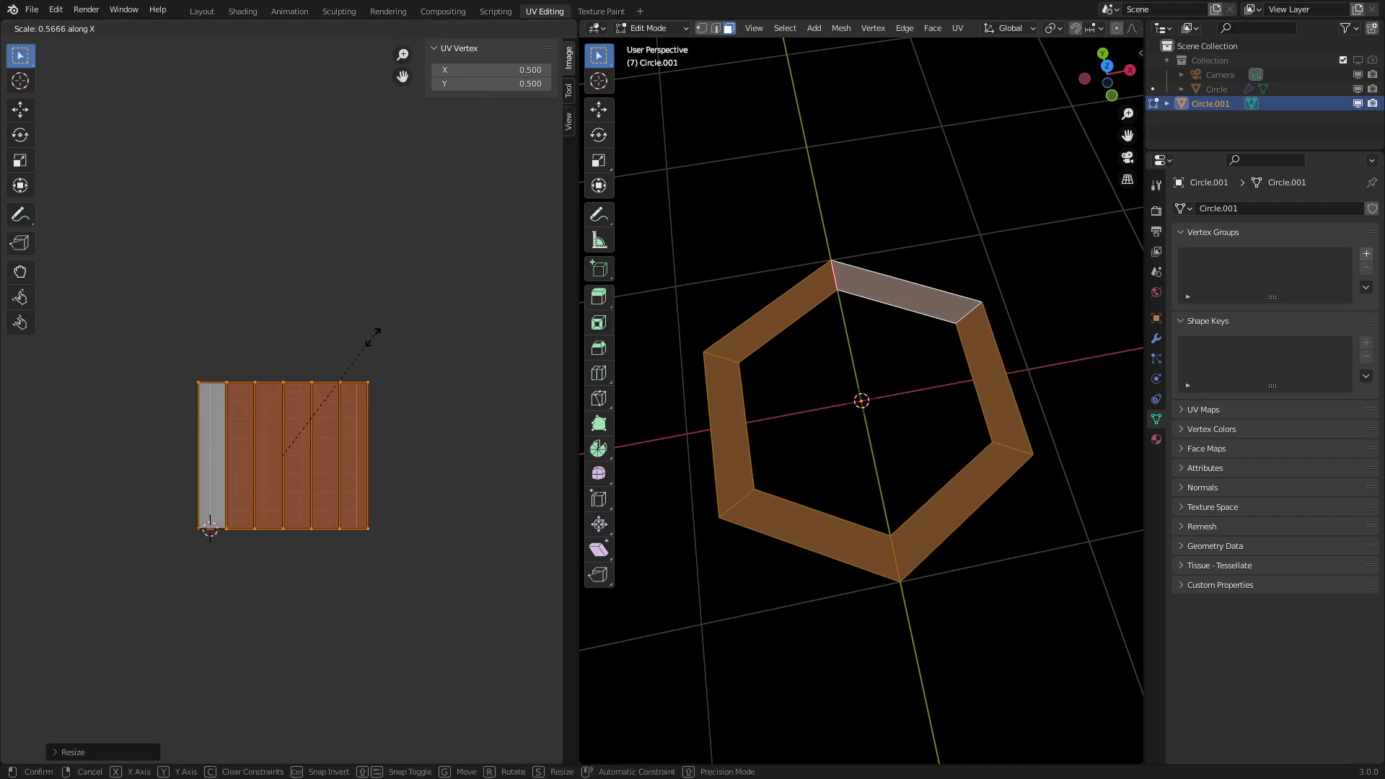
{"action": "left_click", "coordinate": [364, 351]}
{"action": "scroll", "coordinate": [393, 447], "scroll_direction": "up", "scroll_amount": 5}
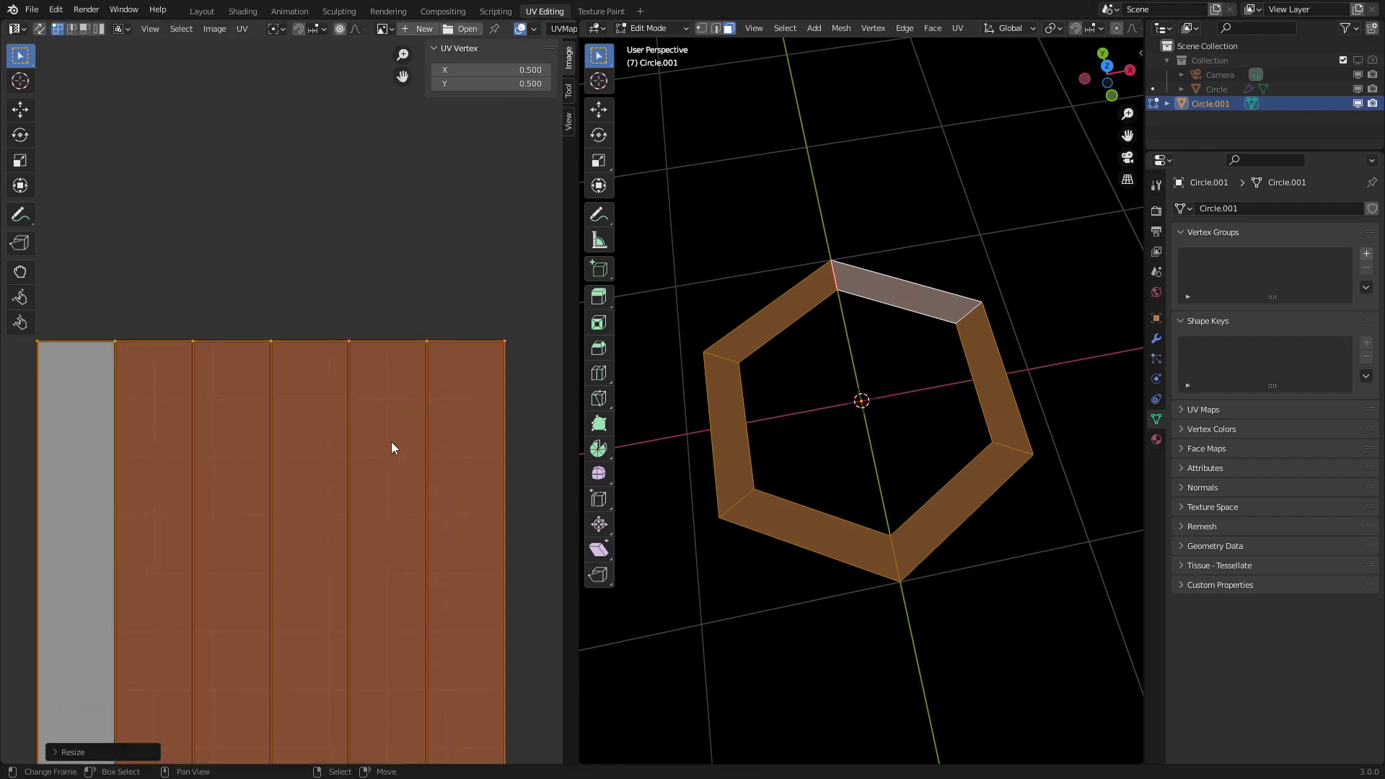
{"action": "key", "text": "g"}
{"action": "right_click", "coordinate": [373, 382]}
{"action": "scroll", "coordinate": [375, 383], "scroll_direction": "down", "scroll_amount": 5}
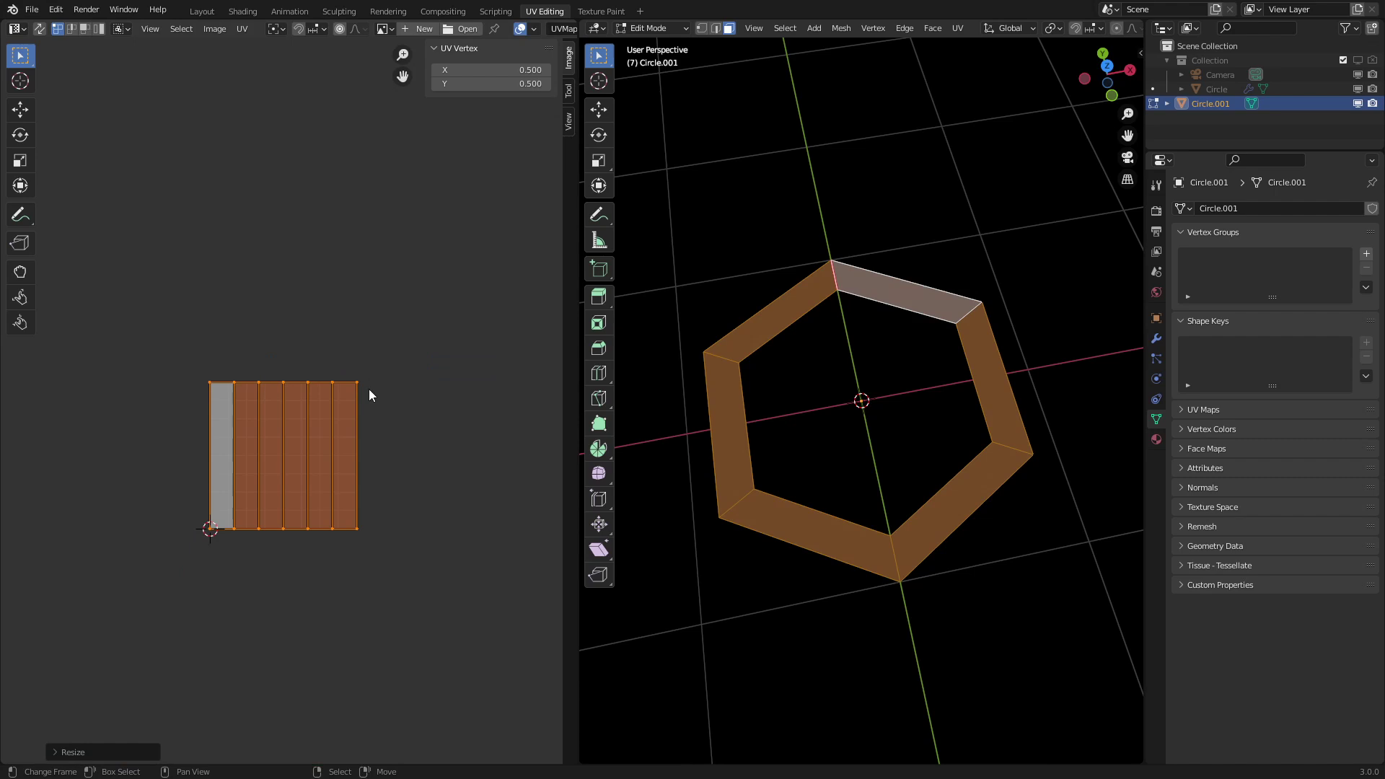
Step: Leave mesh editing, return to the Shading workspace, give the ring a new material and widen the node editor
{"action": "key", "text": "Tab"}
{"action": "left_click", "coordinate": [244, 11]}
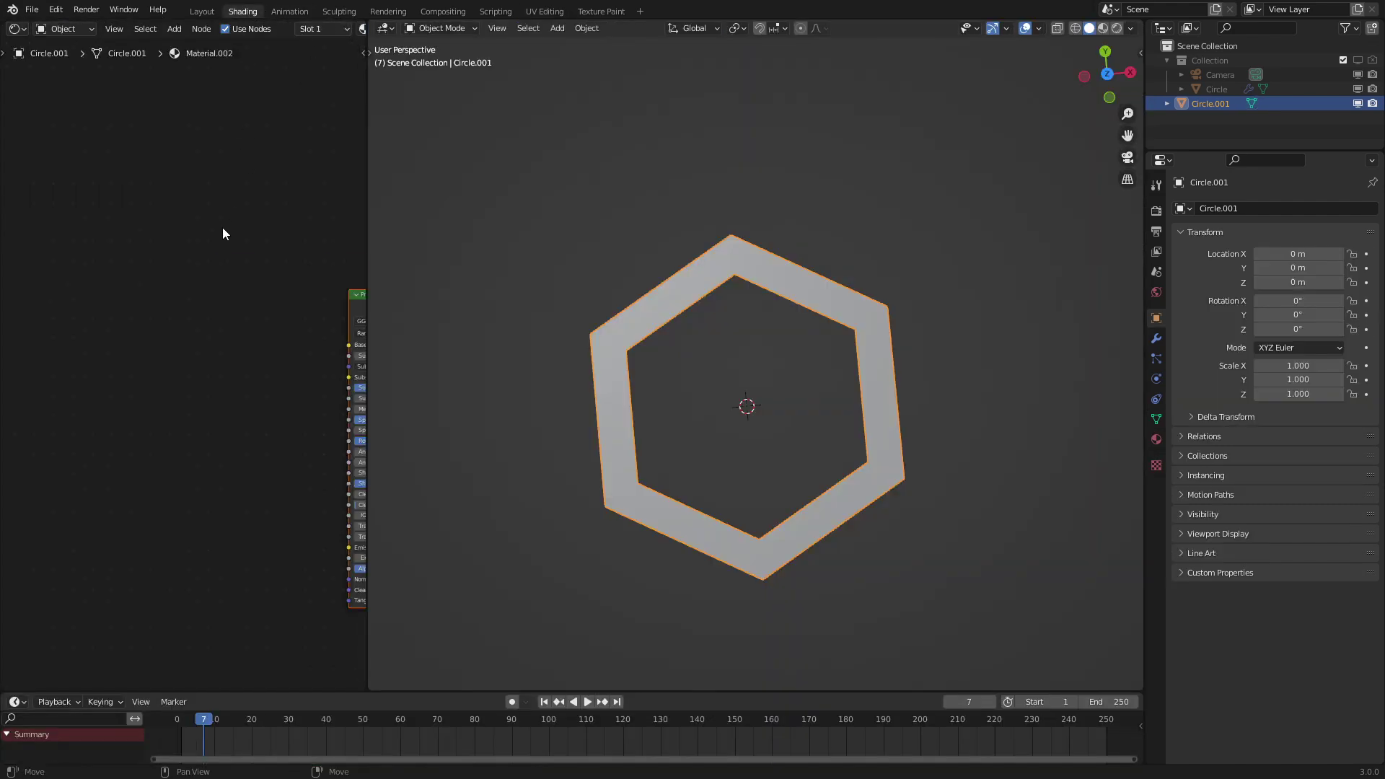
{"action": "left_click_drag", "start_coordinate": [366, 335], "coordinate": [606, 339]}
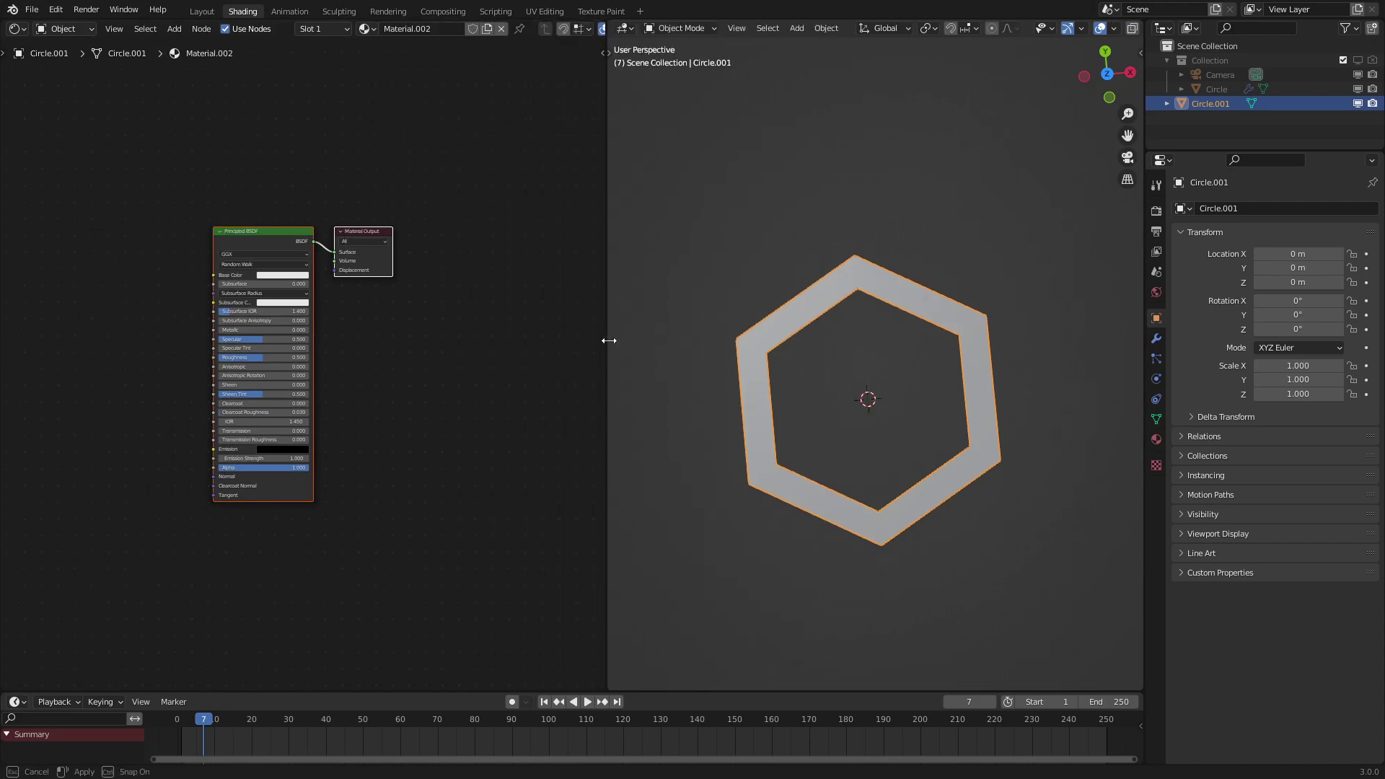
Step: Add a UV Map node to the ring's material, in front of the Principled BSDF
{"action": "key", "text": "shift+a"}
{"action": "mouse_move", "coordinate": [183, 279]}
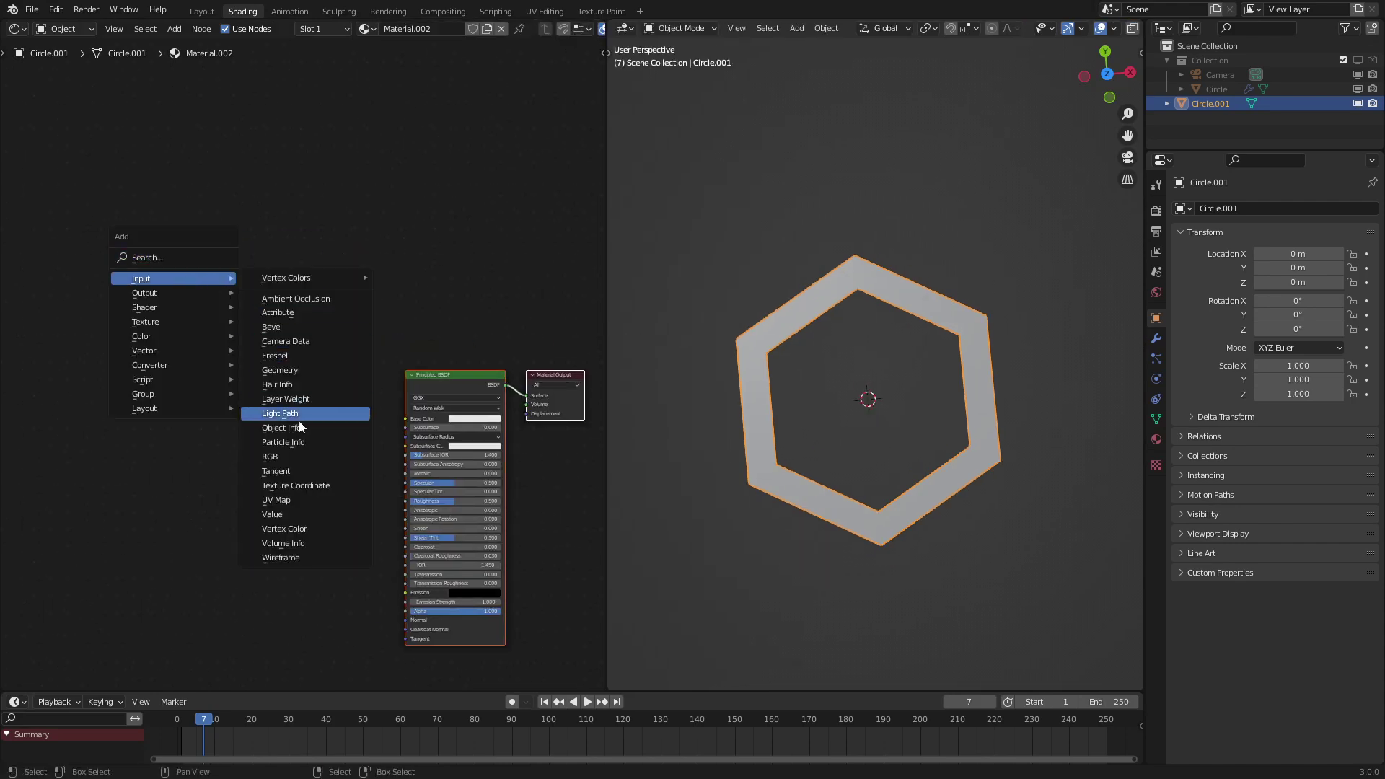
{"action": "left_click", "coordinate": [296, 502]}
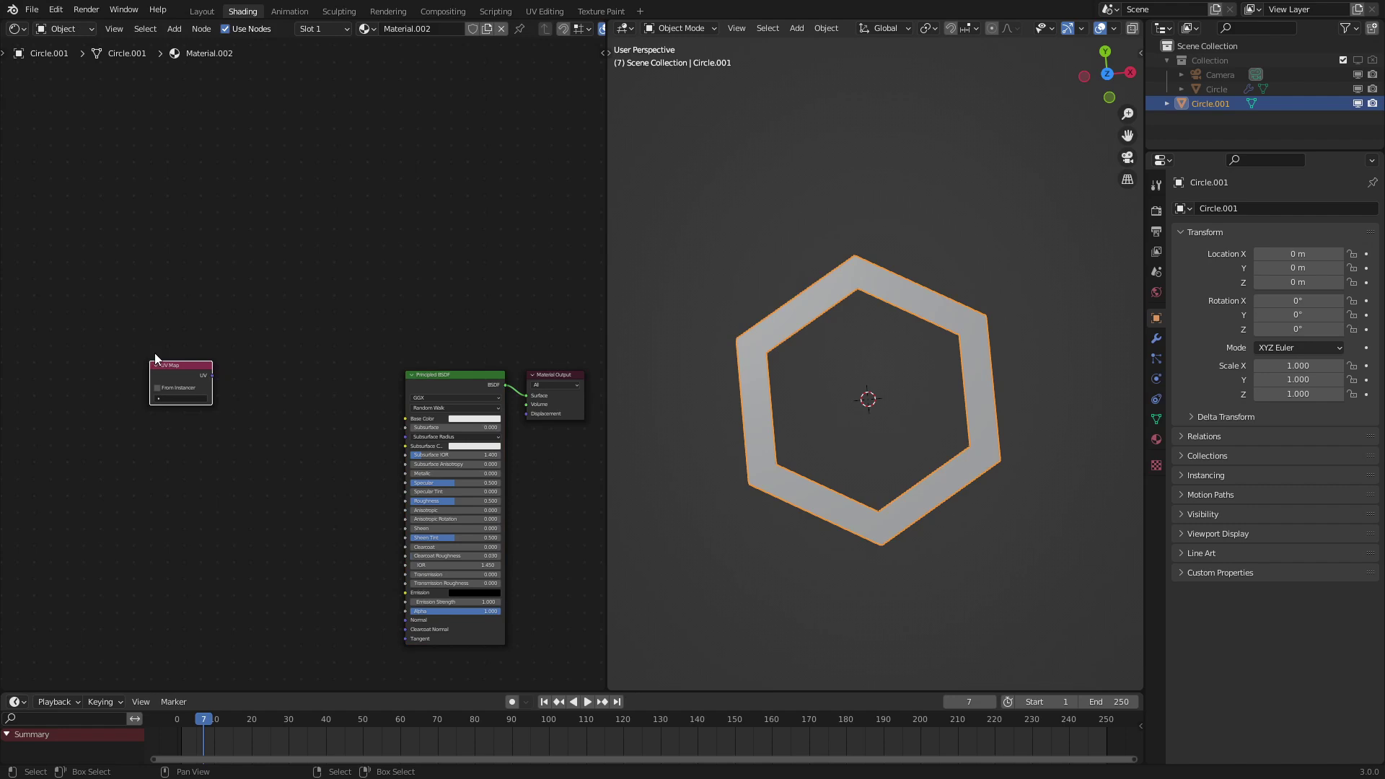
Step: Switch the viewport to rendered shading and preview the UV Map node's output on the ring
{"action": "key", "text": "z"}
{"action": "left_click", "coordinate": [755, 341]}
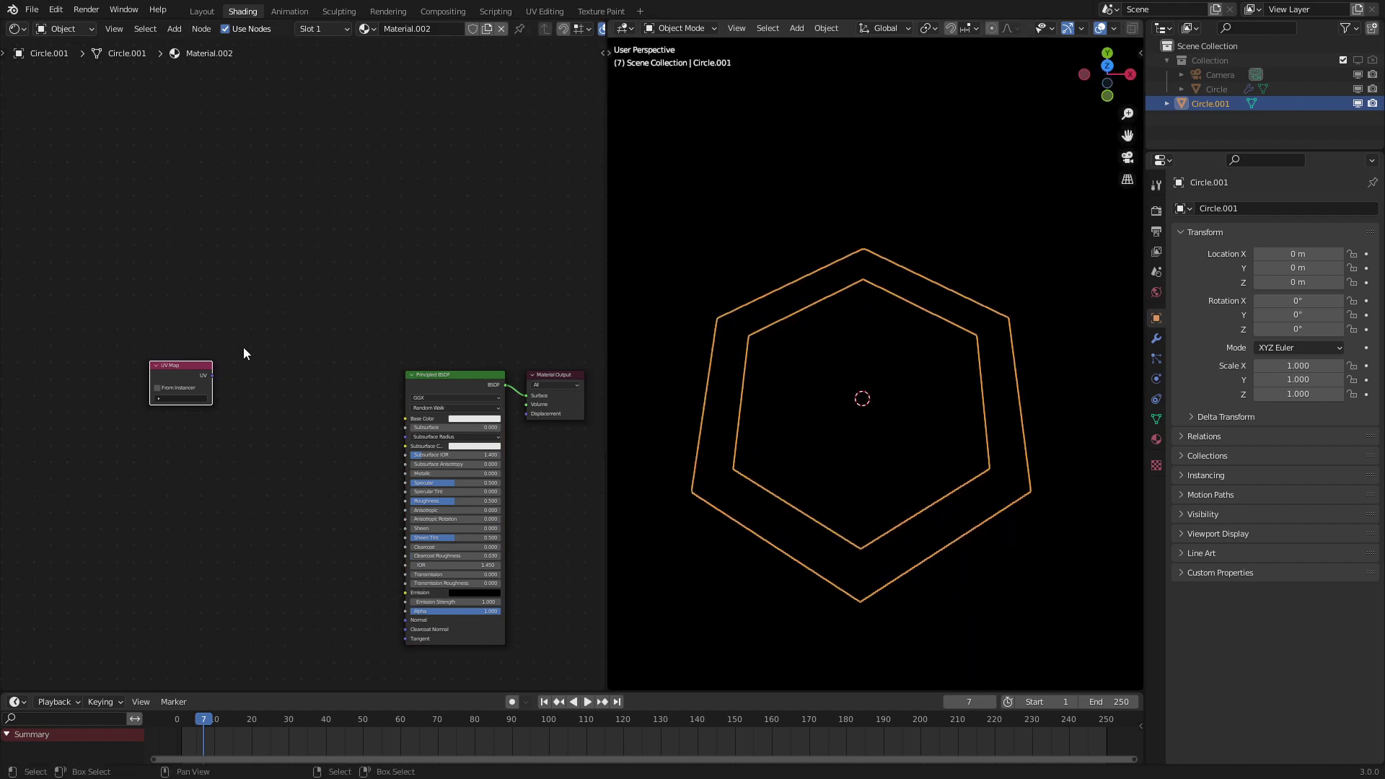
{"action": "left_click", "coordinate": [189, 376], "text": "ctrl+shift"}
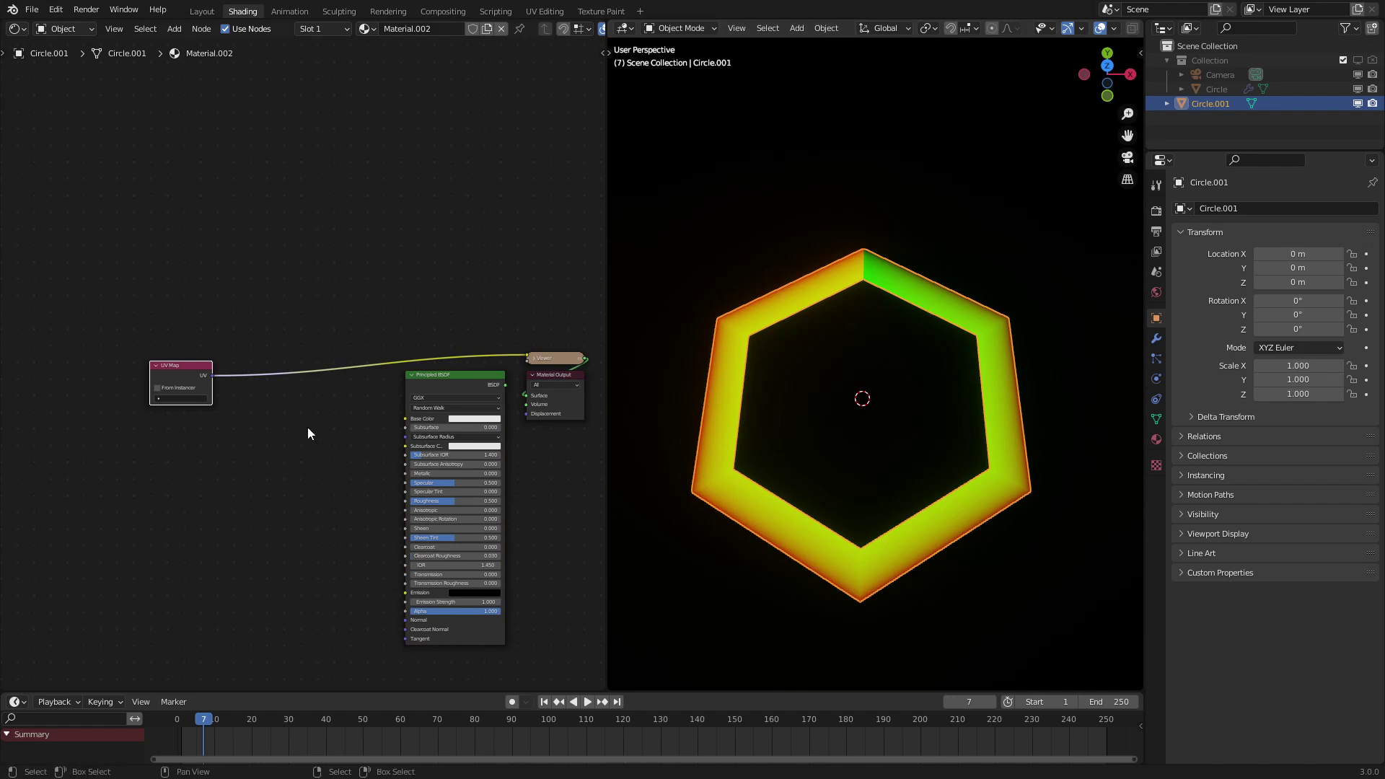
Step: Insert a Separate XYZ node after the UV Map node and move both nodes back to free space before the output
{"action": "middle_click_drag", "start_coordinate": [287, 405], "coordinate": [459, 444]}
{"action": "key", "text": "g"}
{"action": "left_click", "coordinate": [224, 416]}
{"action": "key", "text": "shift+a"}
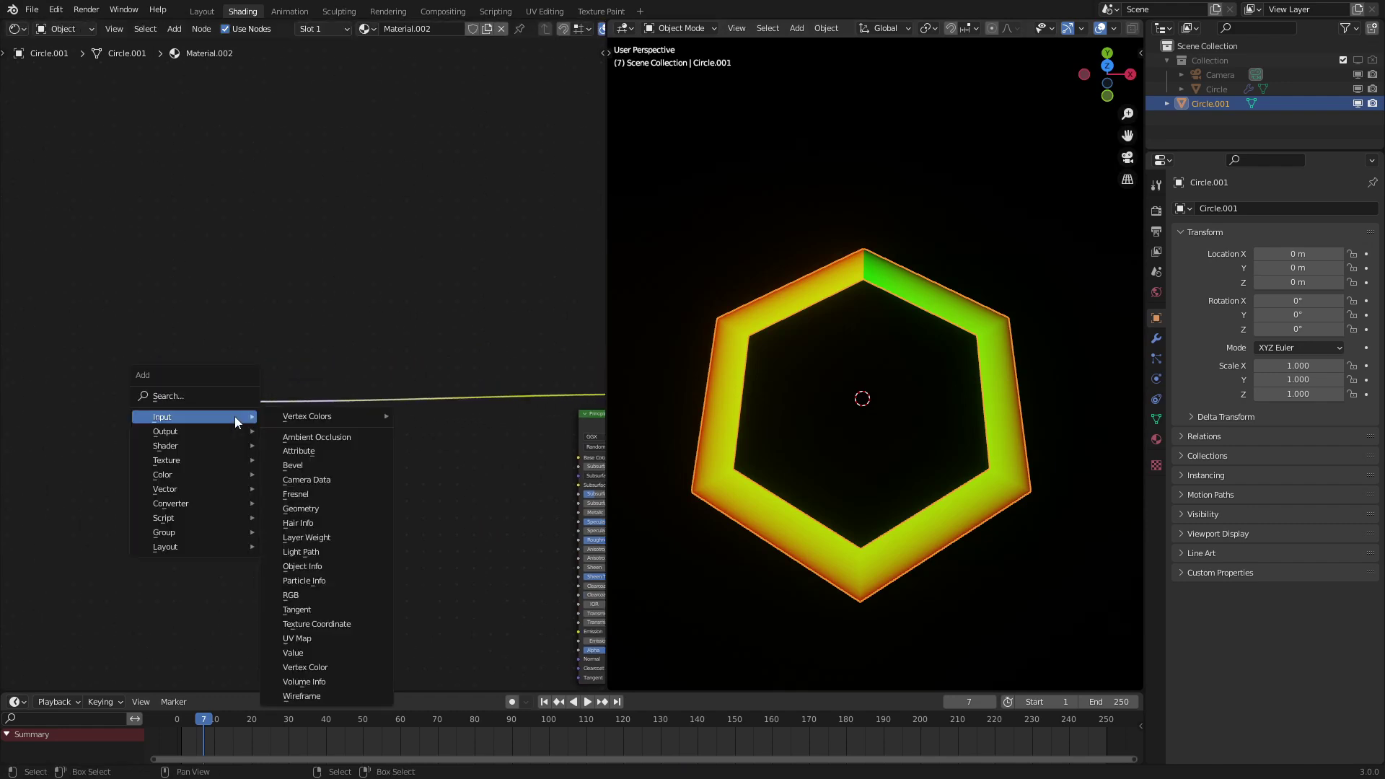
{"action": "mouse_move", "coordinate": [171, 505]}
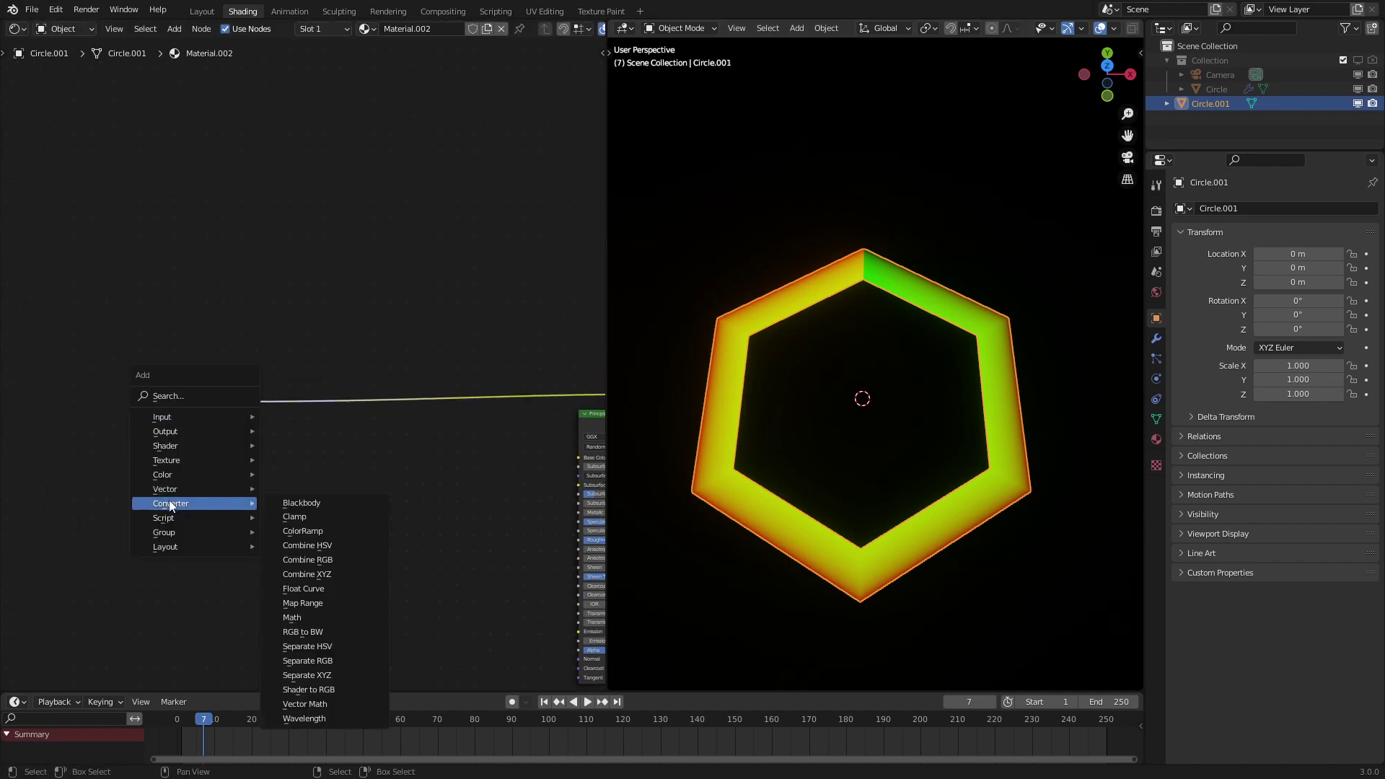
{"action": "left_click", "coordinate": [306, 675]}
{"action": "left_click", "coordinate": [343, 432]}
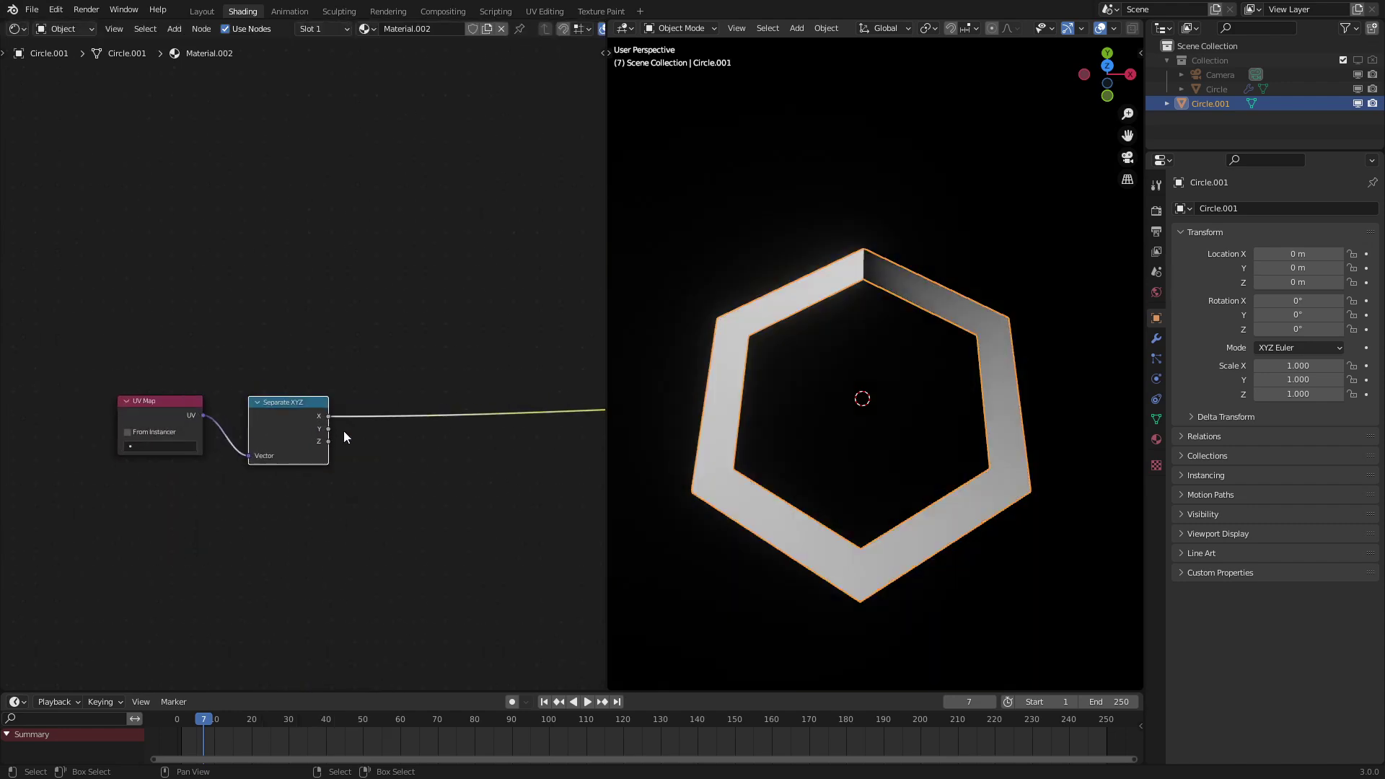
{"action": "left_click", "coordinate": [193, 422], "text": "shift"}
{"action": "key", "text": "g"}
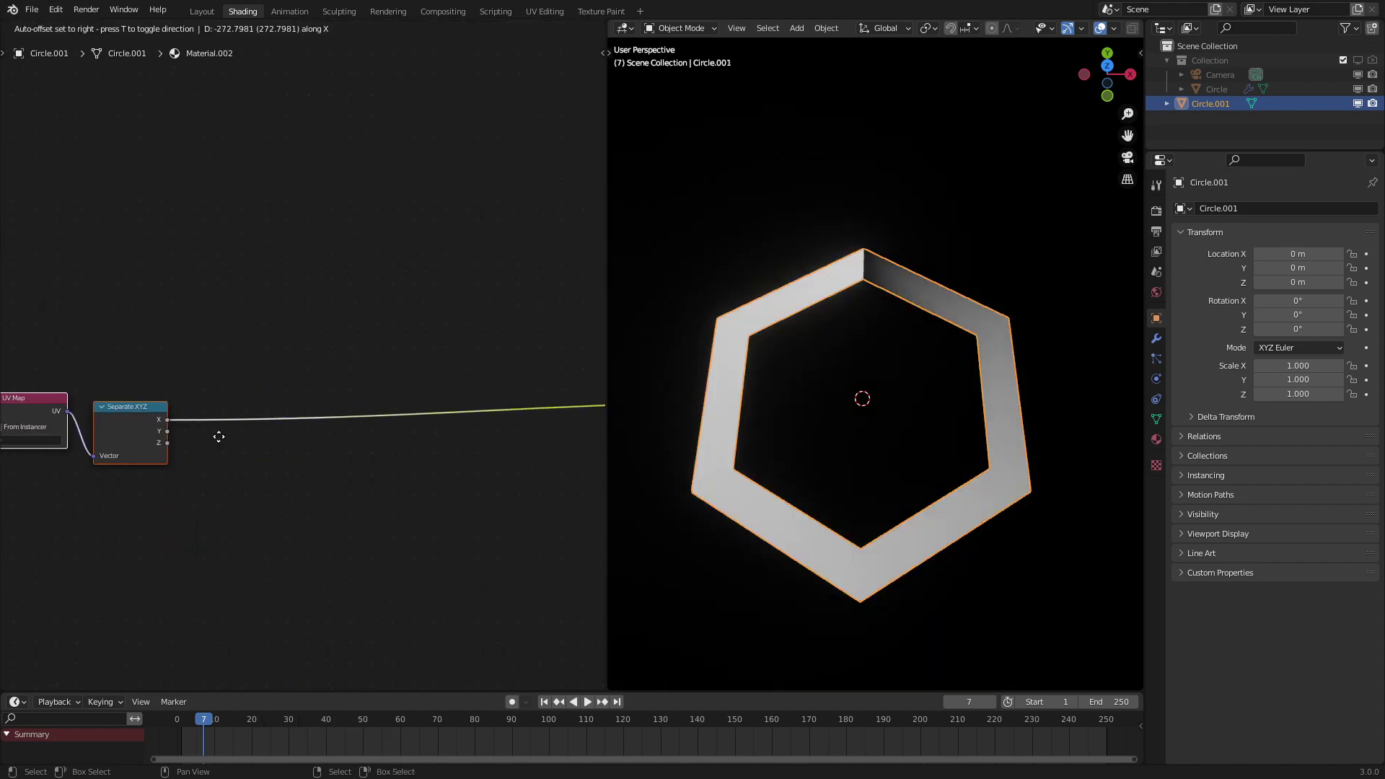
{"action": "left_click", "coordinate": [164, 434]}
Step: Add a ColorRamp driven by the Y output of Separate XYZ and preview its colour on the ring
{"action": "middle_click_drag", "start_coordinate": [242, 436], "coordinate": [319, 444]}
{"action": "scroll", "coordinate": [318, 444], "scroll_direction": "up", "scroll_amount": 5}
{"action": "key", "text": "q"}
{"action": "left_click", "coordinate": [303, 429]}
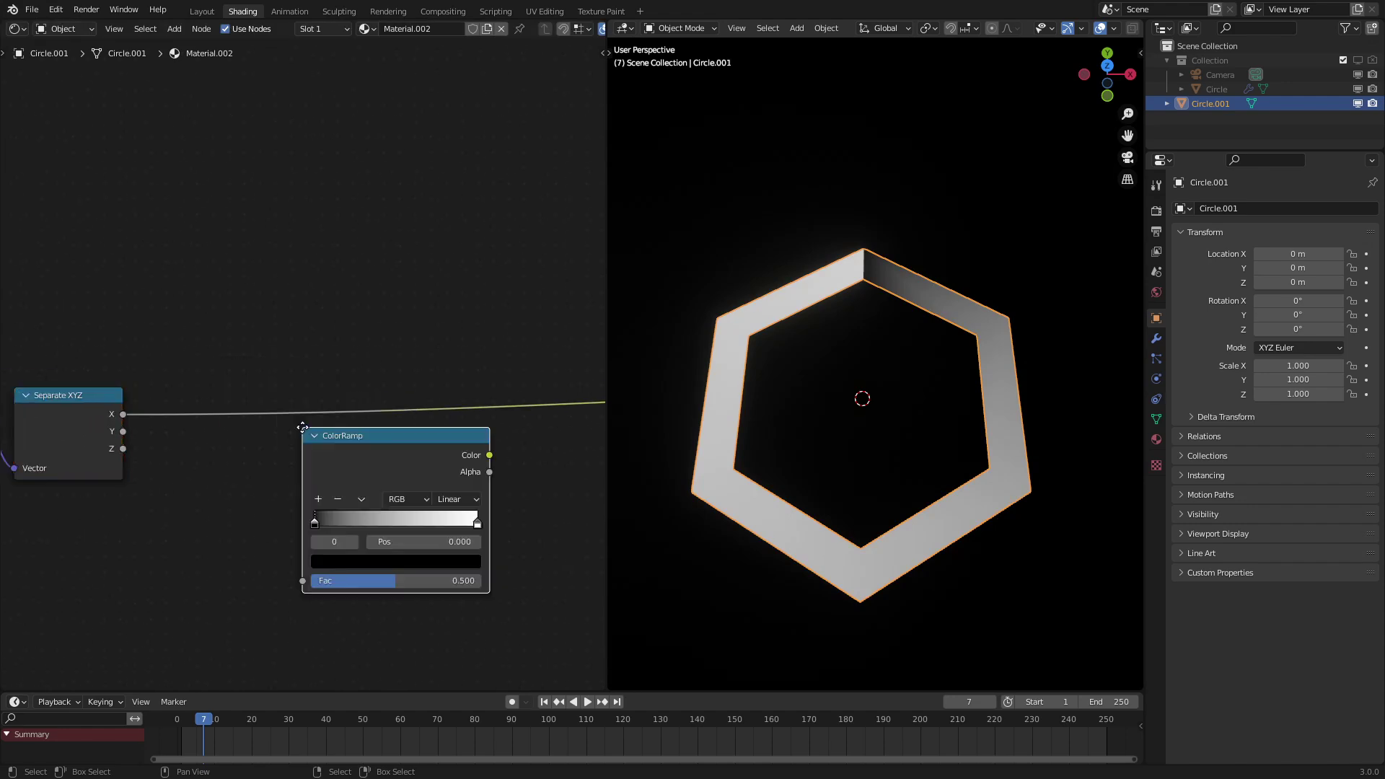
{"action": "left_click", "coordinate": [257, 448]}
{"action": "left_click_drag", "start_coordinate": [123, 431], "coordinate": [257, 600]}
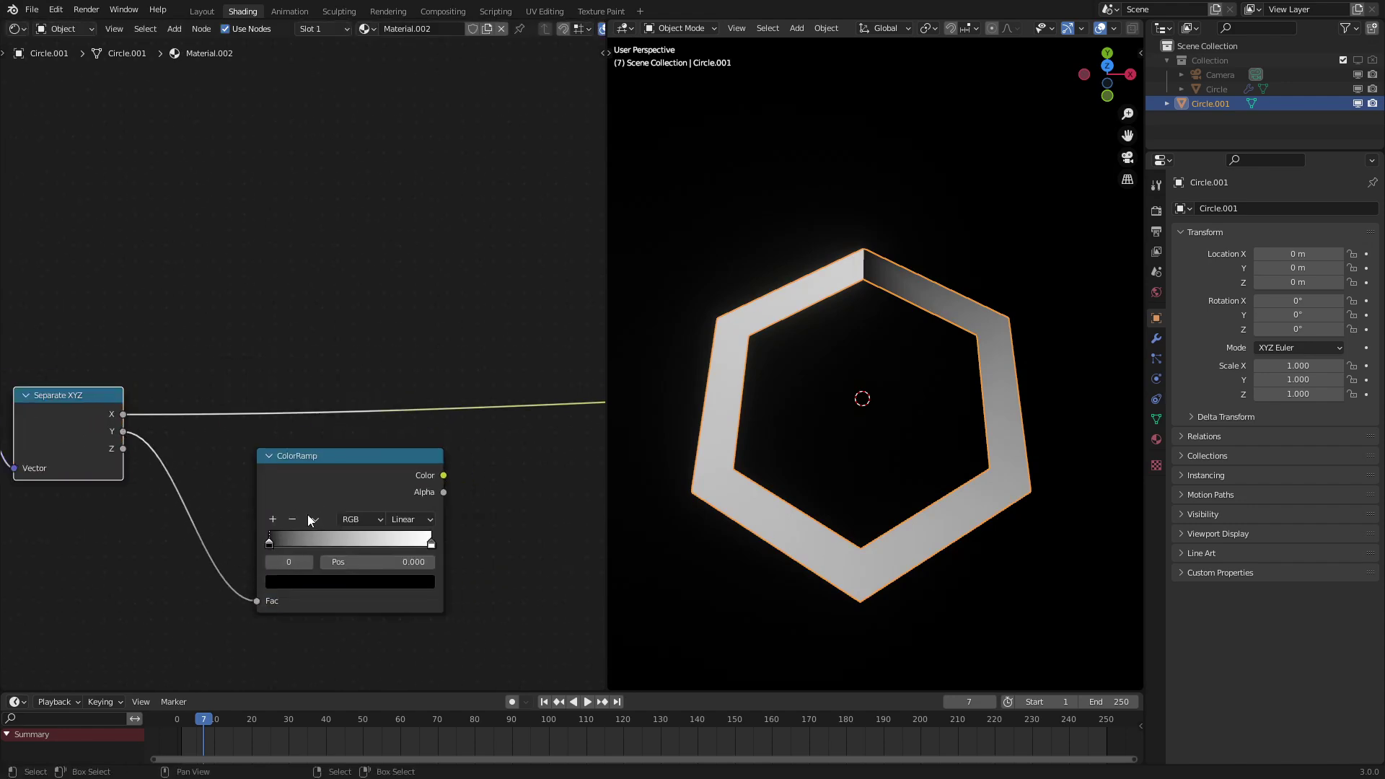
{"action": "left_click", "coordinate": [361, 482], "text": "ctrl+shift"}
Step: Add a white middle stop at position 0.500 to the ColorRamp and make its end stop black
{"action": "scroll", "coordinate": [419, 548], "scroll_direction": "up", "scroll_amount": 1}
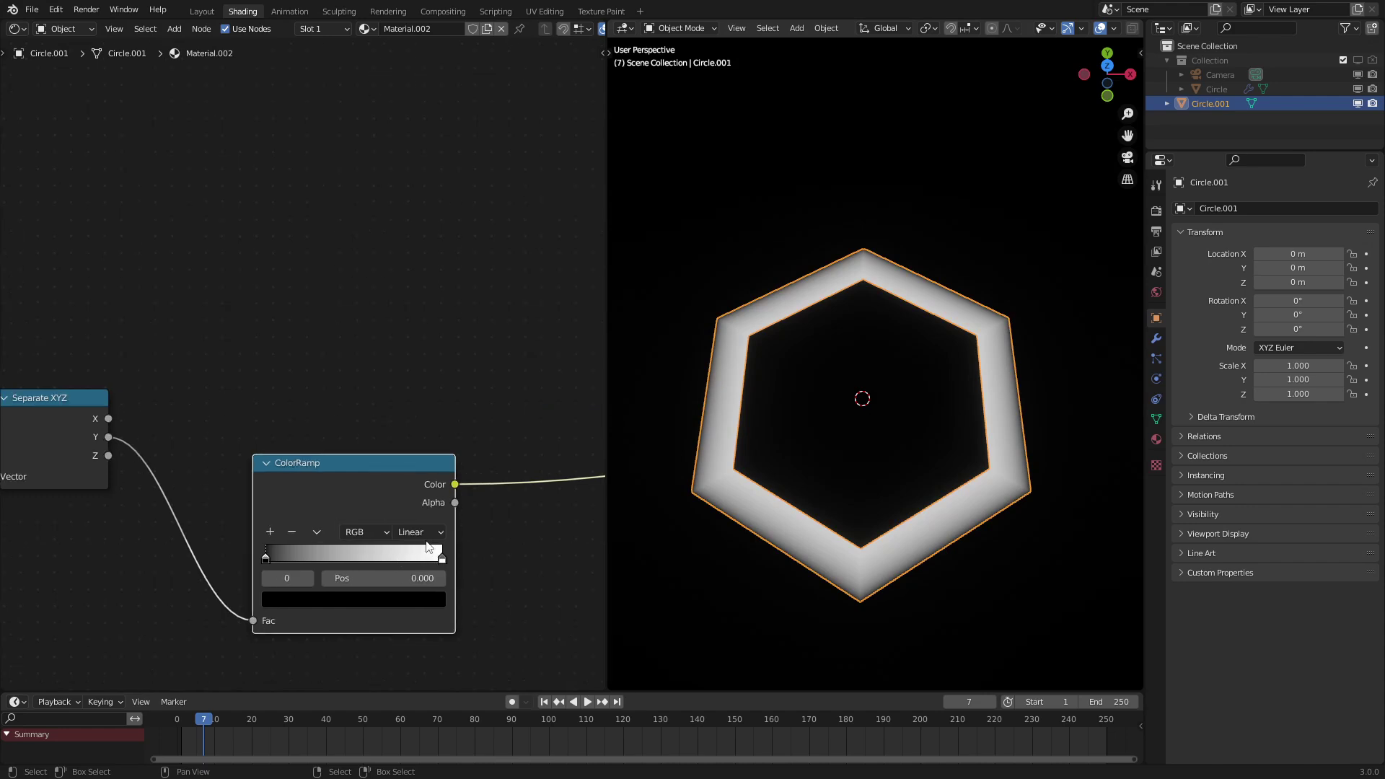
{"action": "left_click", "coordinate": [277, 529]}
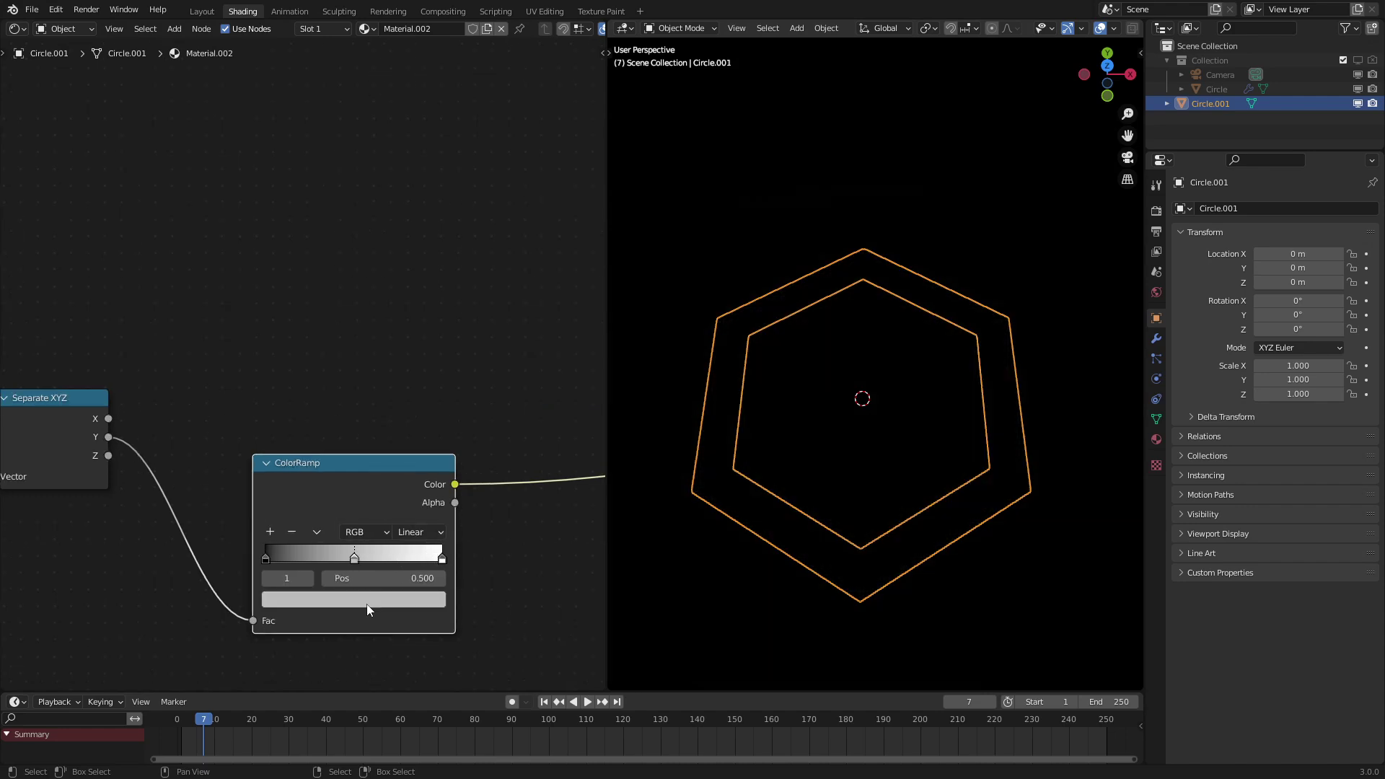
{"action": "left_click", "coordinate": [366, 604]}
{"action": "scroll", "coordinate": [335, 437], "scroll_direction": "up", "scroll_amount": 3}
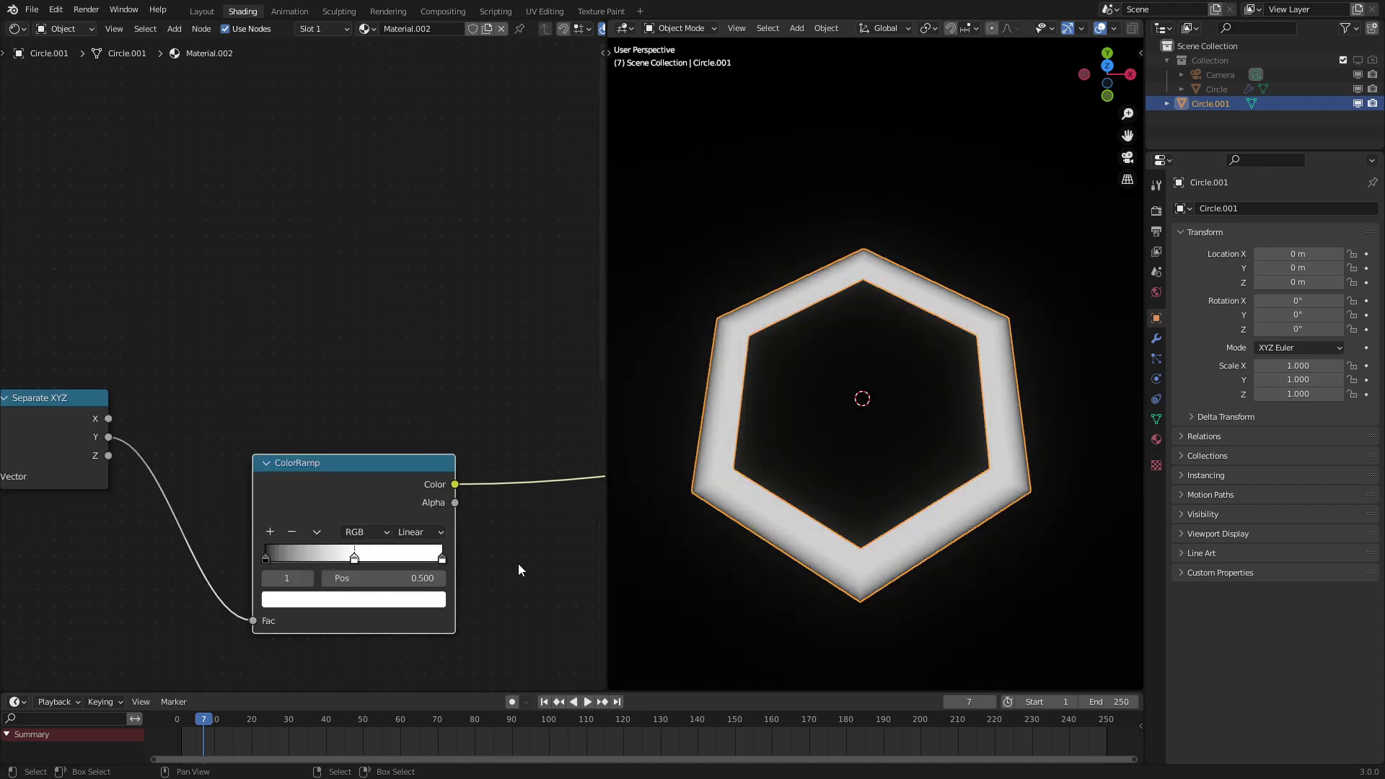
{"action": "left_click", "coordinate": [437, 554]}
{"action": "left_click", "coordinate": [409, 606]}
{"action": "scroll", "coordinate": [343, 436], "scroll_direction": "down", "scroll_amount": 10}
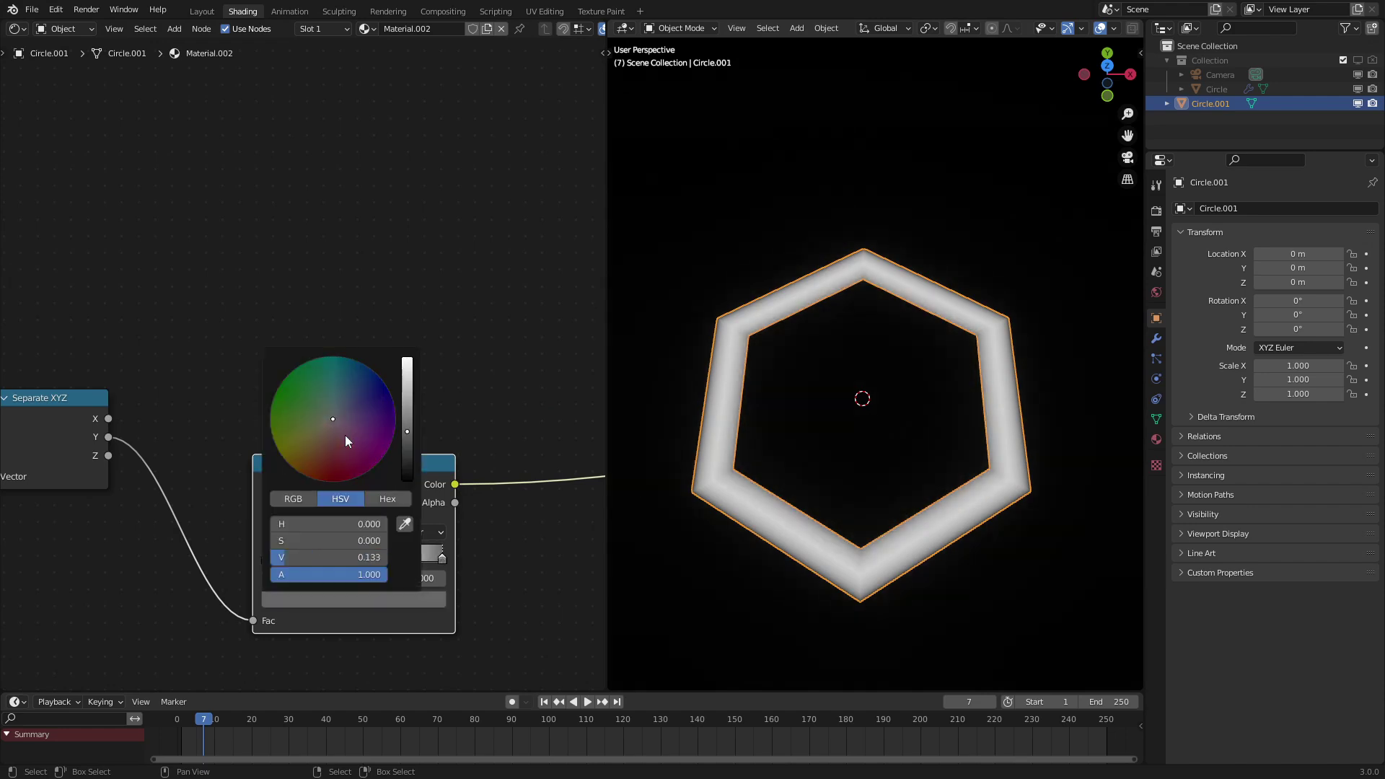
{"action": "left_click", "coordinate": [796, 381]}
{"action": "middle_click_drag", "start_coordinate": [794, 381], "coordinate": [805, 436]}
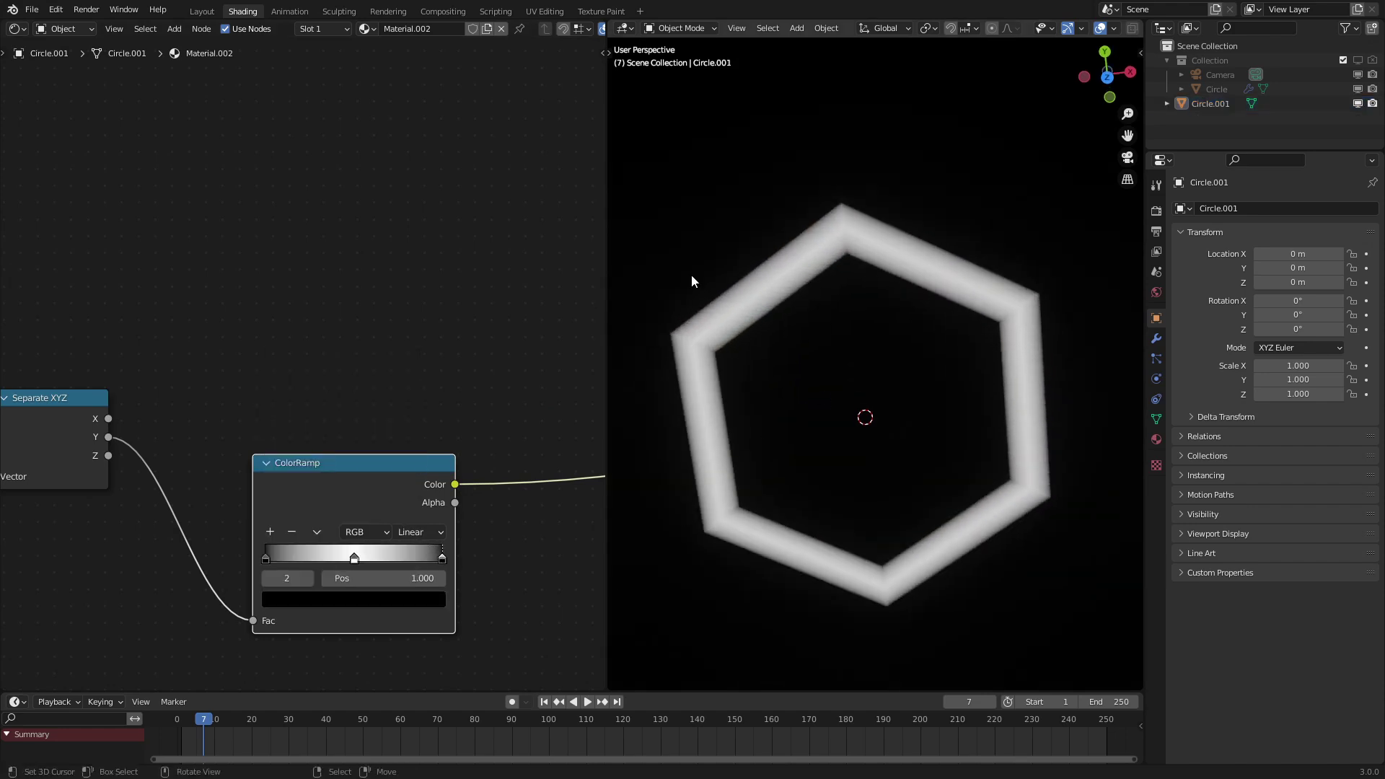
Step: Reposition the ColorRamp closer to Separate XYZ and delete the unused Principled BSDF node
{"action": "left_click_drag", "start_coordinate": [320, 502], "coordinate": [229, 419]}
{"action": "scroll", "coordinate": [339, 505], "scroll_direction": "down", "scroll_amount": 6}
{"action": "scroll", "coordinate": [391, 470], "scroll_direction": "up", "scroll_amount": 1}
{"action": "middle_click_drag", "start_coordinate": [390, 470], "coordinate": [273, 349]}
{"action": "scroll", "coordinate": [288, 453], "scroll_direction": "up", "scroll_amount": 5}
{"action": "scroll", "coordinate": [289, 453], "scroll_direction": "down", "scroll_amount": 5}
{"action": "scroll", "coordinate": [404, 385], "scroll_direction": "down", "scroll_amount": 5}
{"action": "middle_click_drag", "start_coordinate": [457, 382], "coordinate": [341, 401]}
{"action": "left_click", "coordinate": [449, 361]}
{"action": "key", "text": "x"}
Step: Add an Emission shader with a Transparent BSDF below it, after the ColorRamp
{"action": "scroll", "coordinate": [324, 390], "scroll_direction": "up", "scroll_amount": 2}
{"action": "key", "text": "shift+a"}
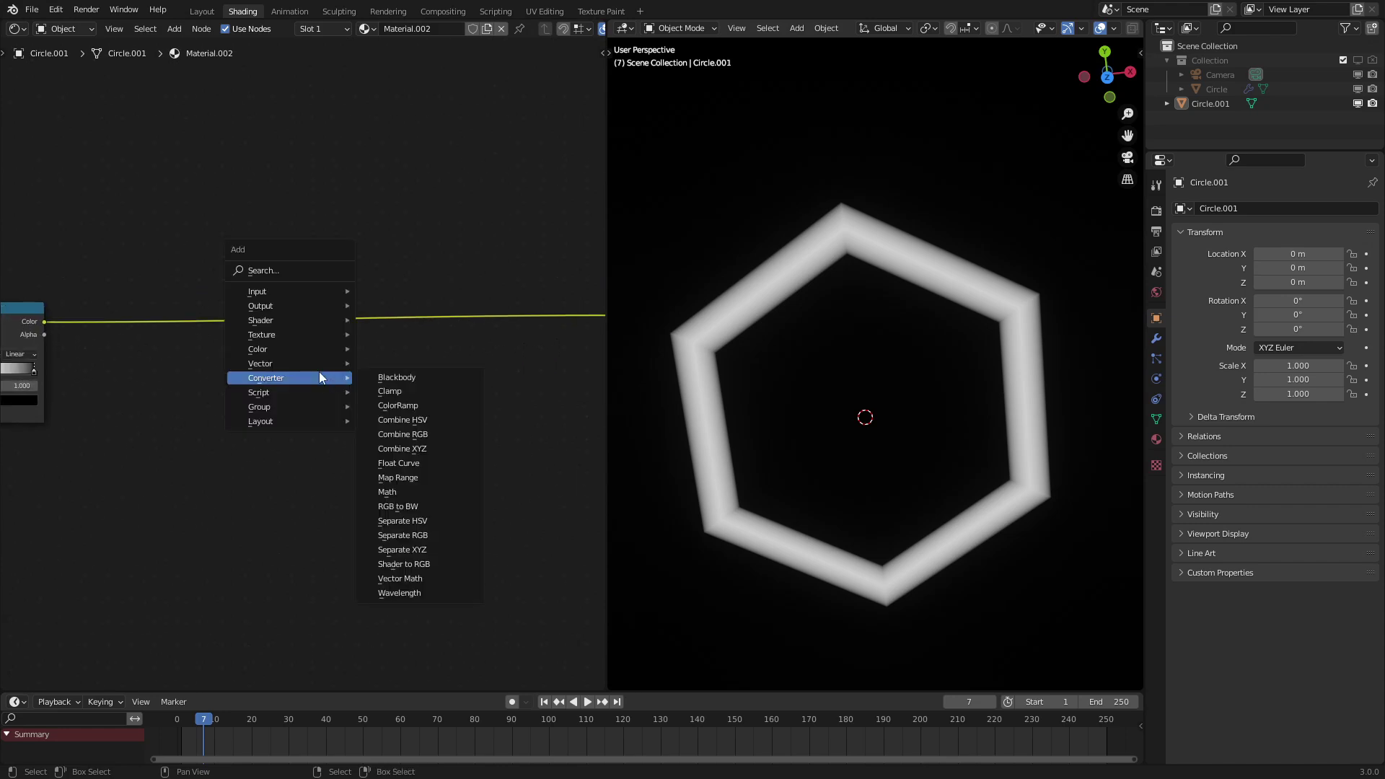
{"action": "mouse_move", "coordinate": [271, 318]}
{"action": "left_click", "coordinate": [376, 339]}
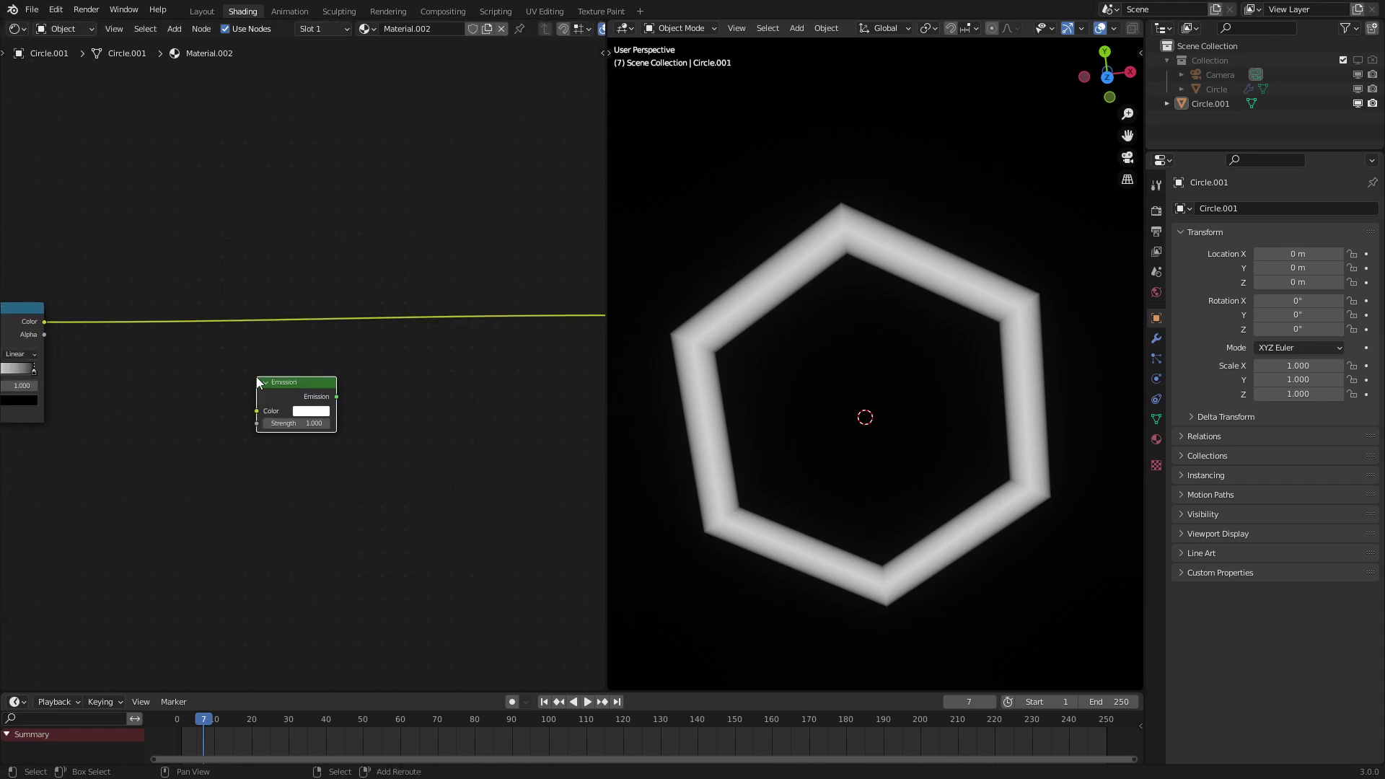
{"action": "left_click", "coordinate": [270, 375]}
{"action": "key", "text": "shift+a"}
{"action": "mouse_move", "coordinate": [270, 376]}
{"action": "left_click", "coordinate": [328, 573]}
{"action": "right_click", "coordinate": [324, 568]}
{"action": "key", "text": "shift+a"}
{"action": "mouse_move", "coordinate": [301, 520]}
{"action": "left_click", "coordinate": [360, 706]}
{"action": "left_click", "coordinate": [268, 483]}
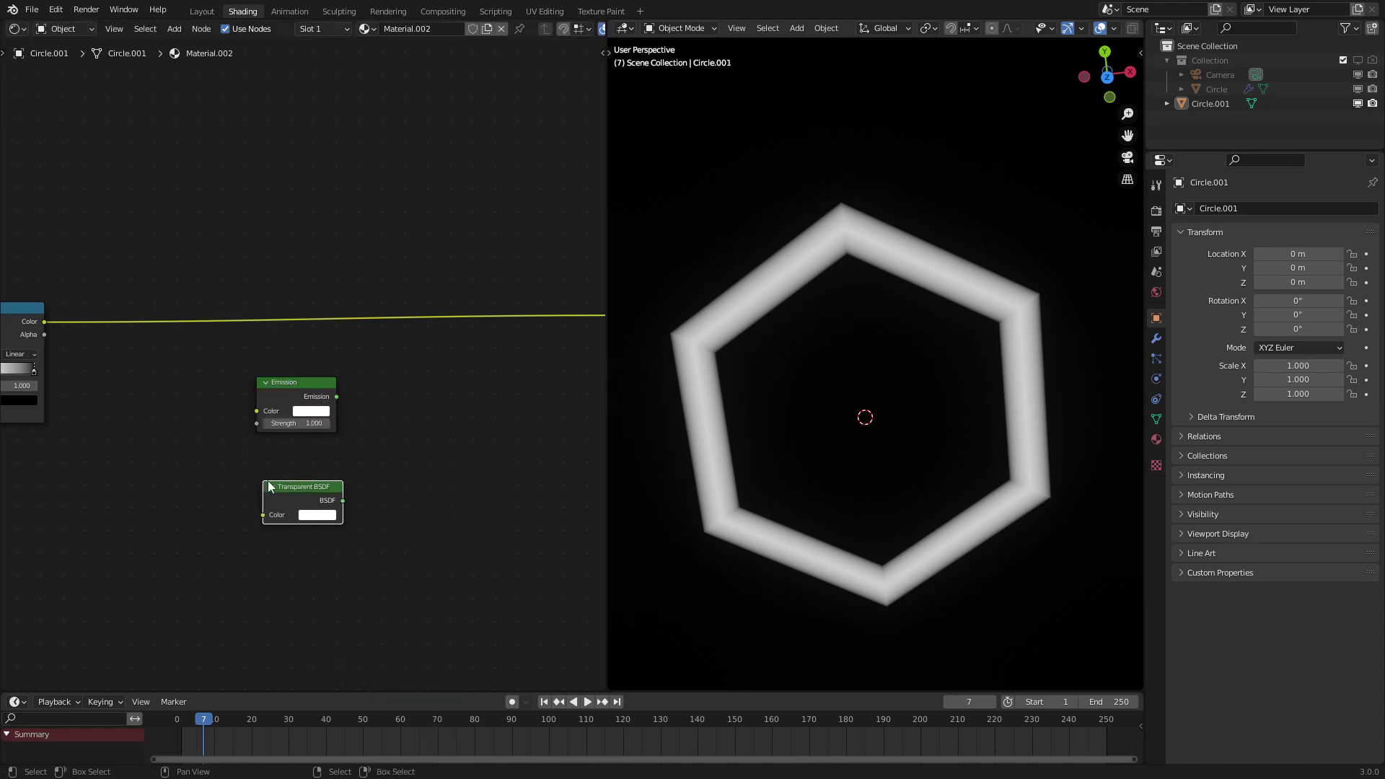
Step: Combine the two shaders in a Mix Shader, with Transparent BSDF as the first input and Emission as the second
{"action": "right_click_drag", "start_coordinate": [296, 508], "coordinate": [291, 414], "text": "ctrl+shift"}
{"action": "left_click_drag", "start_coordinate": [306, 399], "coordinate": [304, 567]}
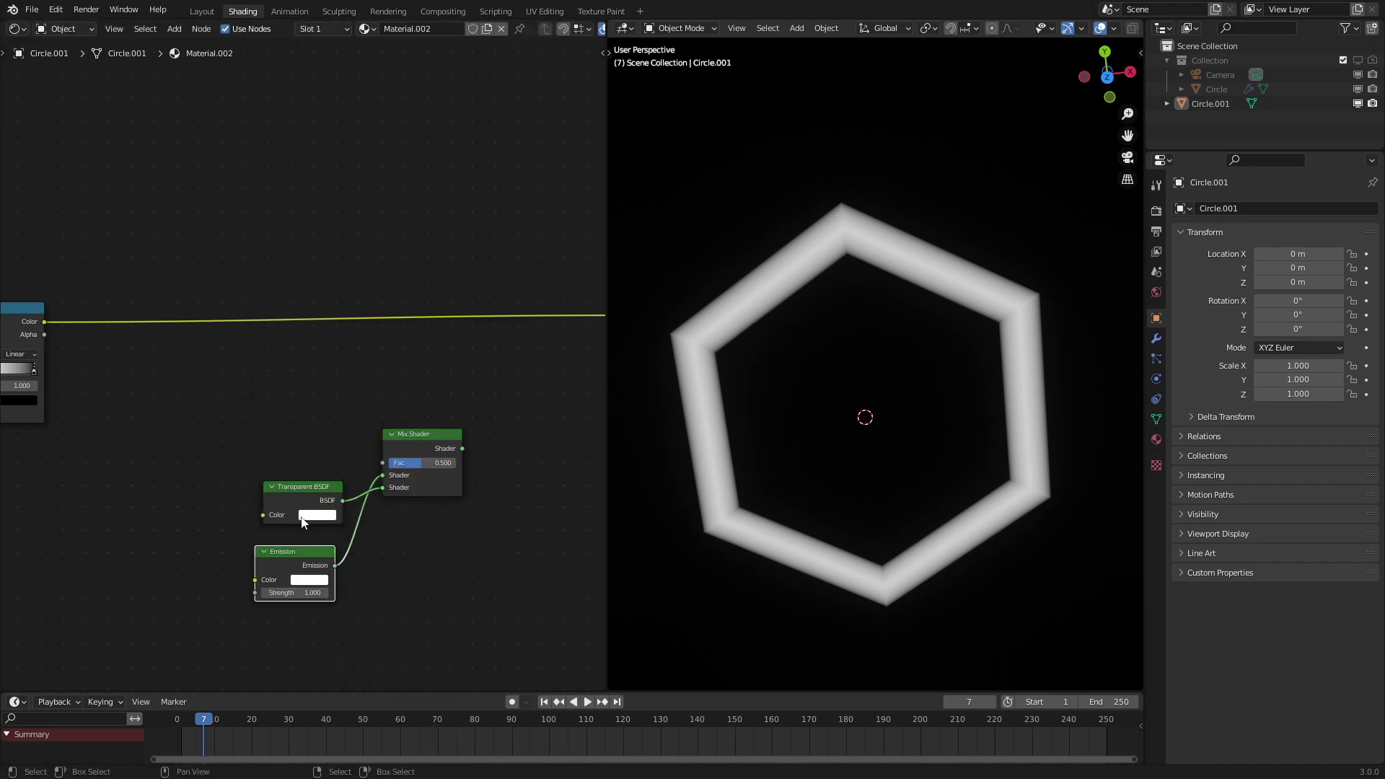
{"action": "left_click_drag", "start_coordinate": [303, 504], "coordinate": [294, 473]}
{"action": "left_click_drag", "start_coordinate": [382, 488], "coordinate": [382, 476]}
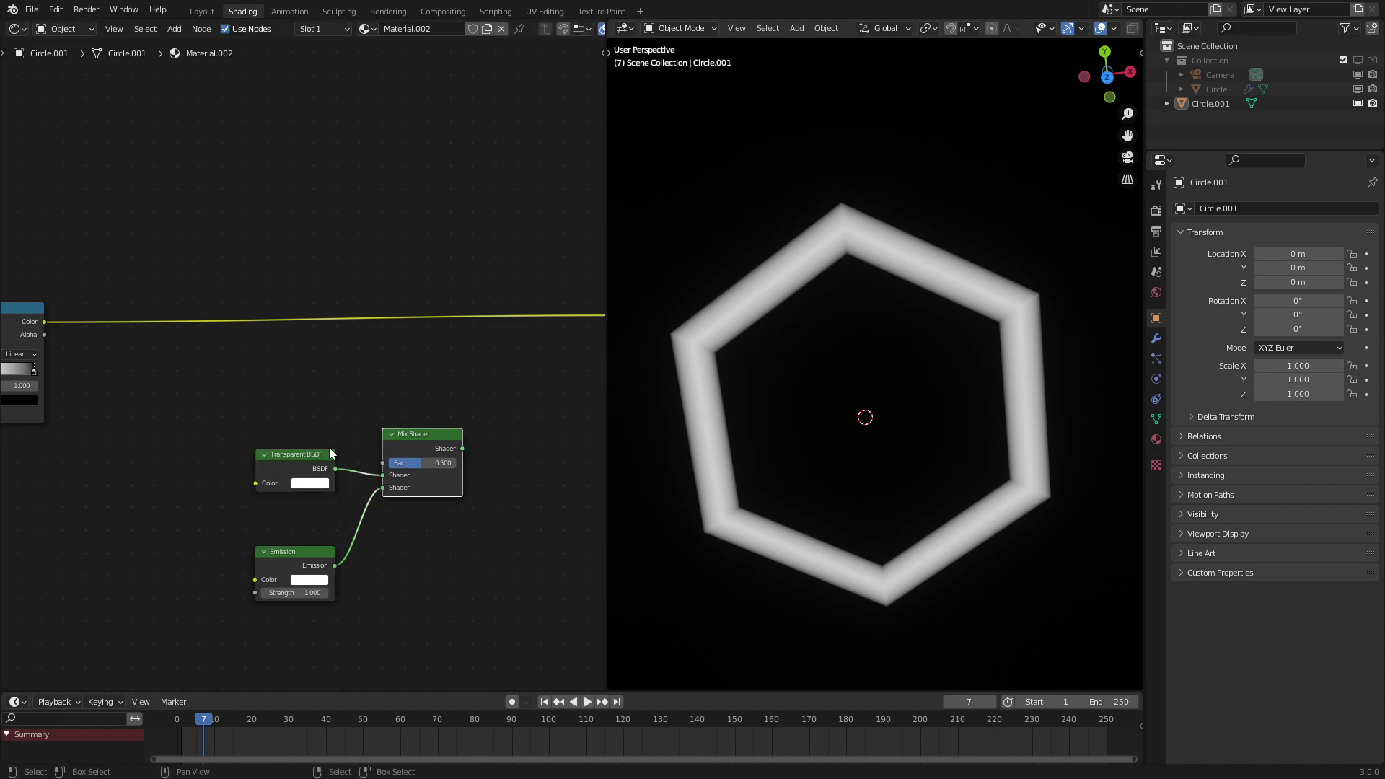
{"action": "middle_click_drag", "start_coordinate": [205, 384], "coordinate": [216, 392]}
{"action": "left_click_drag", "start_coordinate": [304, 573], "coordinate": [301, 535]}
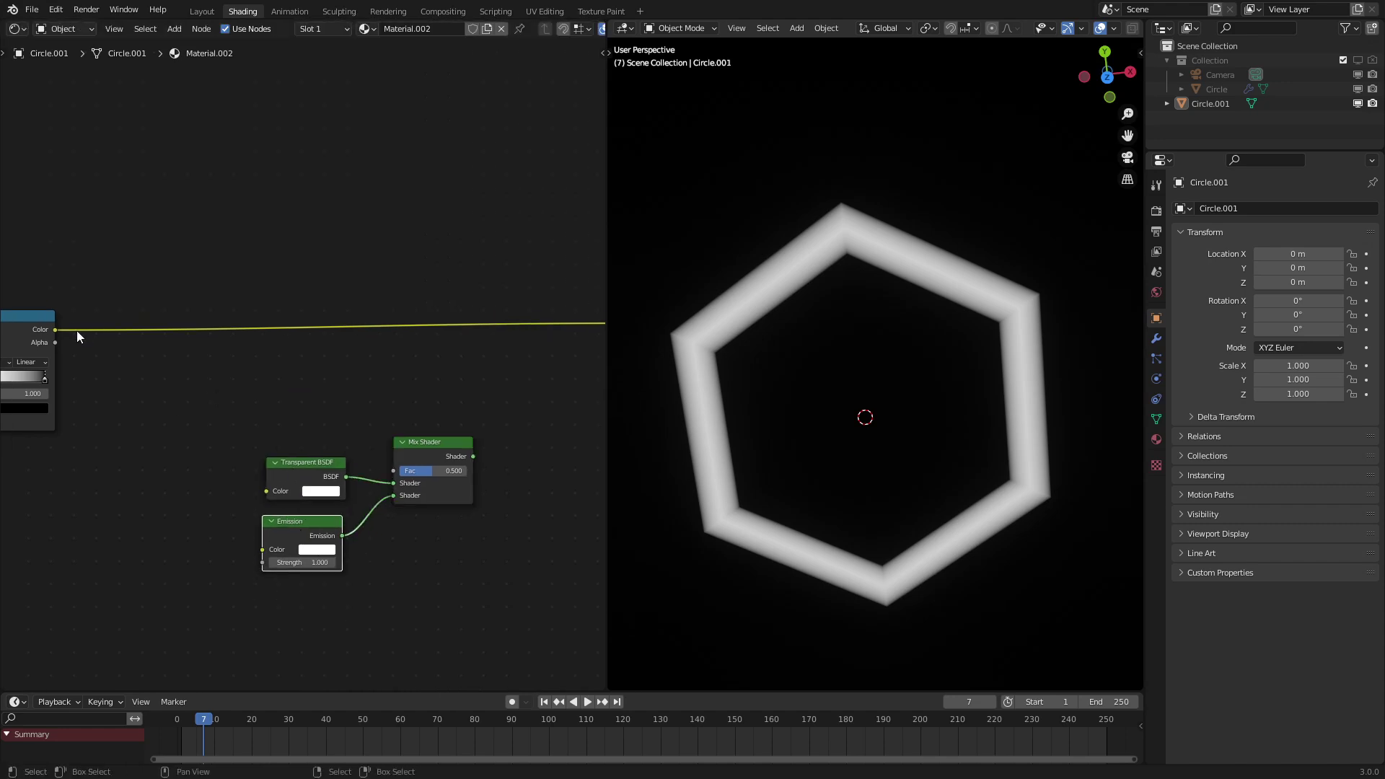
Step: Drive the Mix Shader's factor with the ColorRamp colour and send the mix to the material output
{"action": "left_click_drag", "start_coordinate": [55, 330], "coordinate": [394, 470]}
{"action": "left_click", "coordinate": [414, 443], "text": "ctrl+shift"}
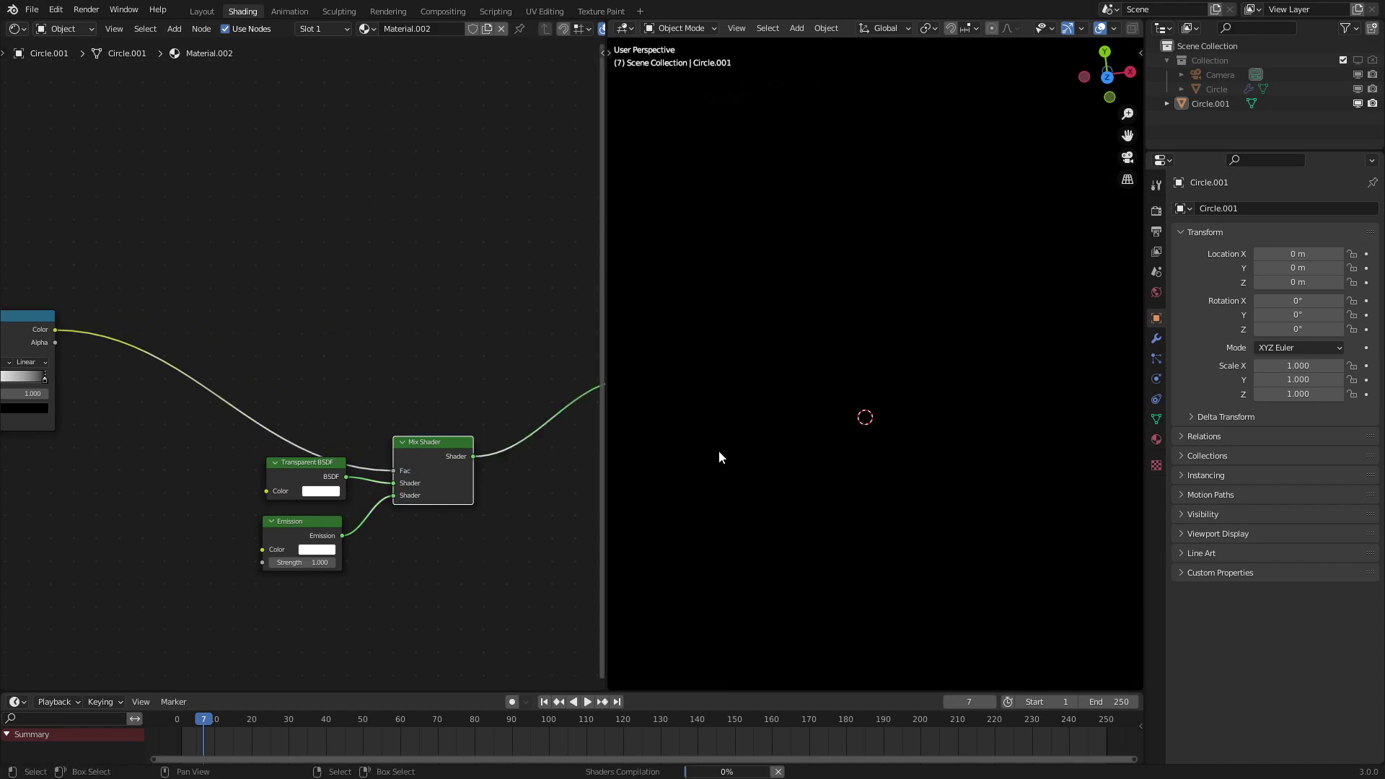
{"action": "middle_click_drag", "start_coordinate": [862, 460], "coordinate": [910, 427]}
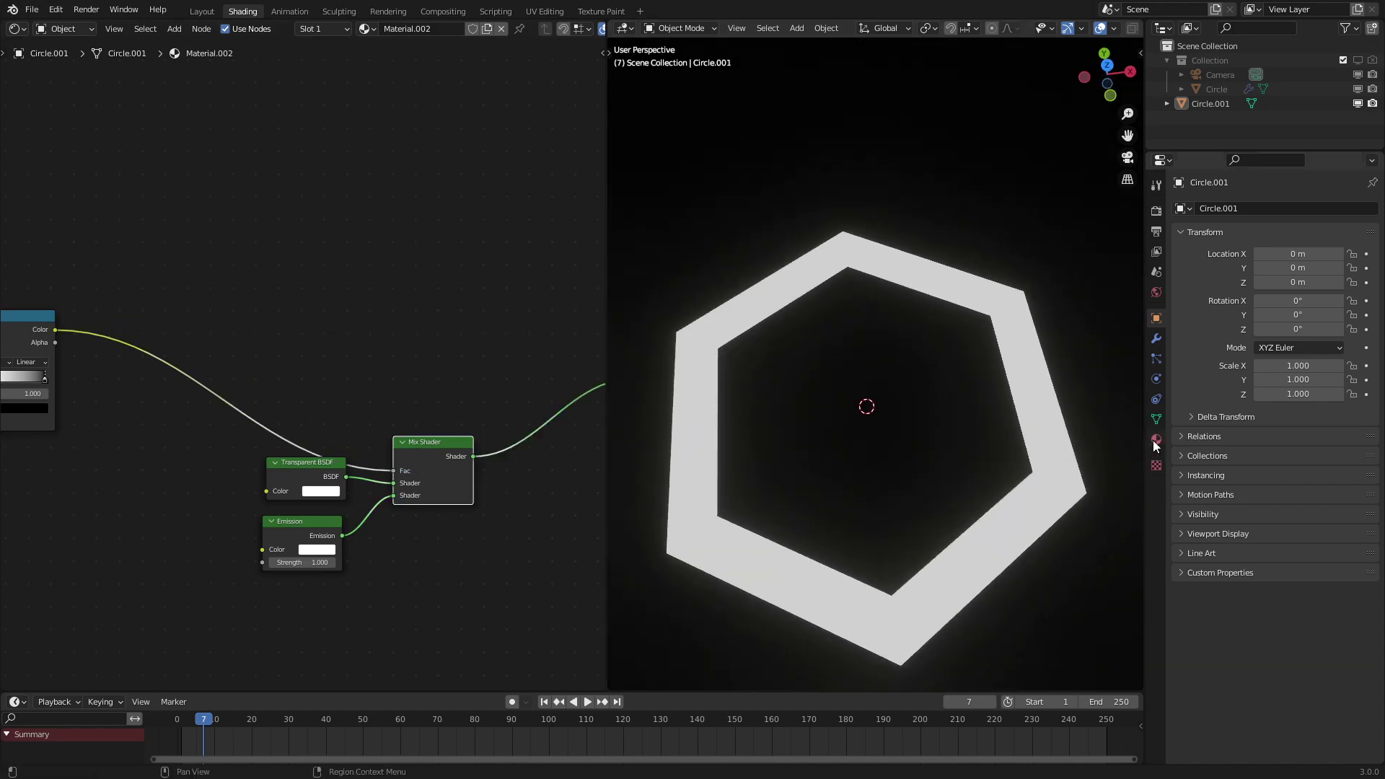
Step: Set the ring material's blend mode to Alpha Blend and its shadow mode to None
{"action": "left_click", "coordinate": [1156, 439]}
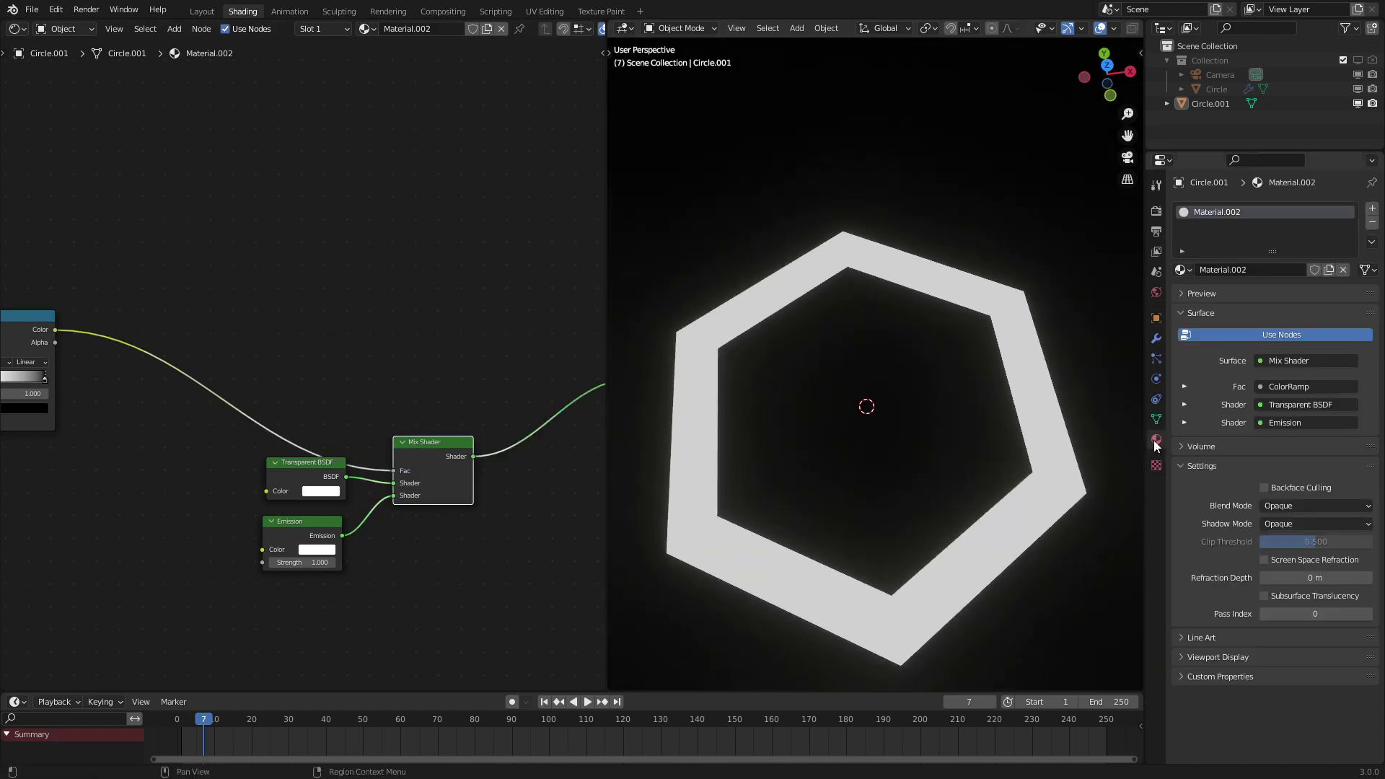
{"action": "left_click", "coordinate": [1301, 505]}
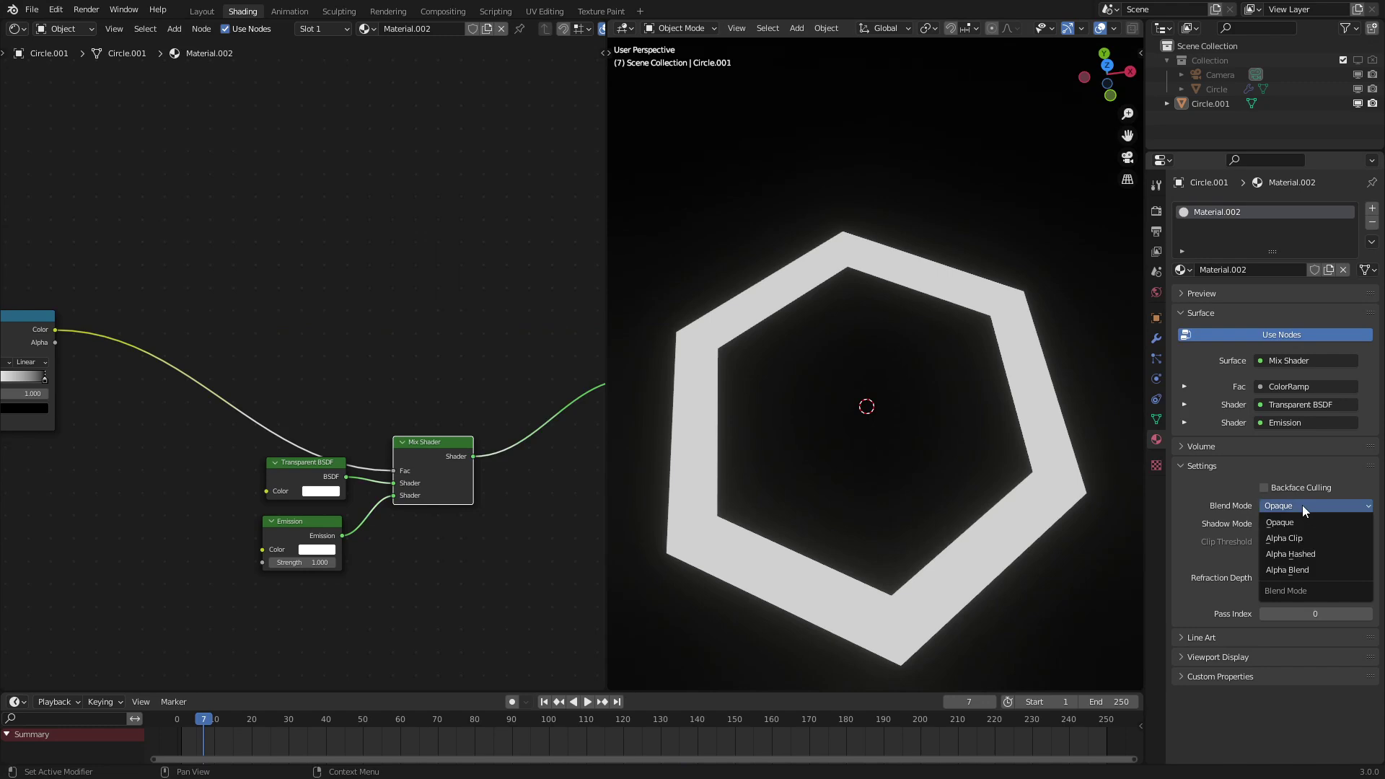
{"action": "left_click", "coordinate": [1301, 569]}
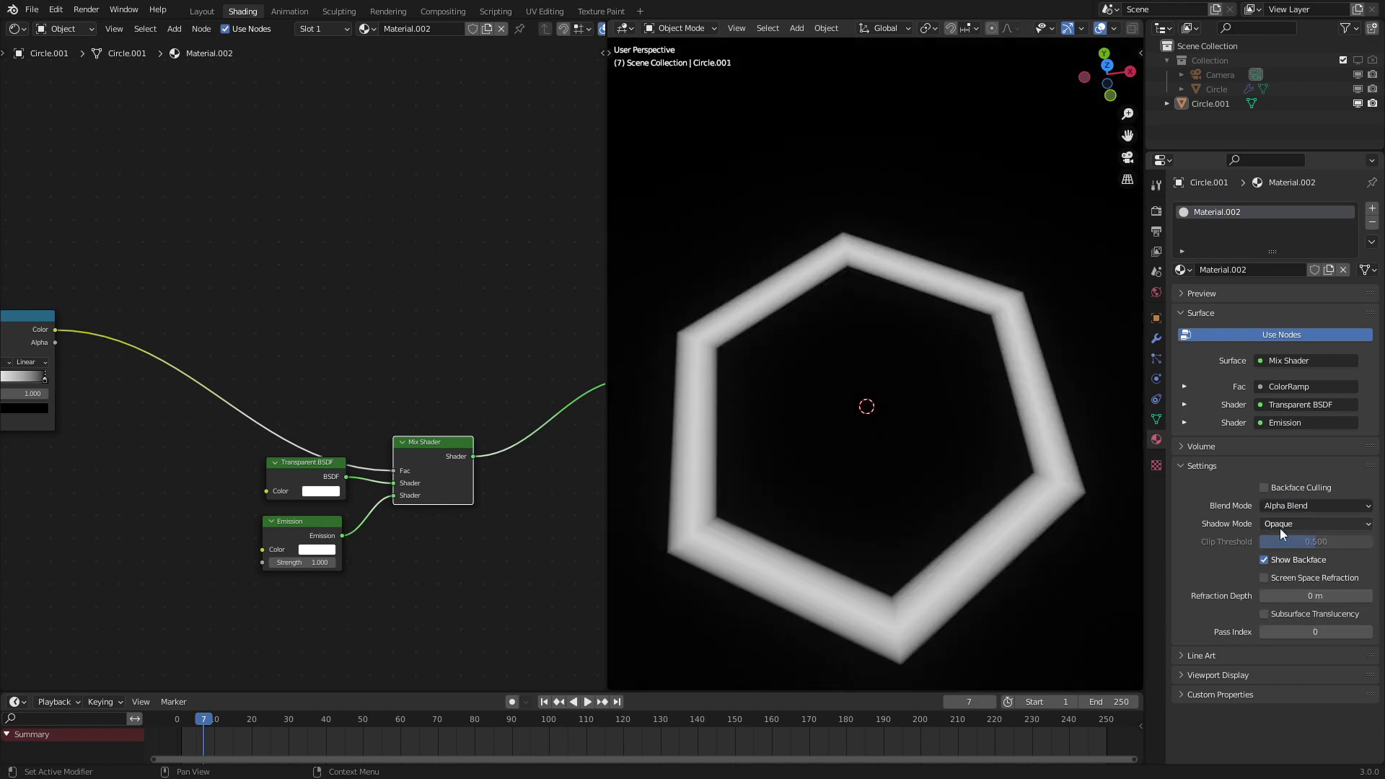
{"action": "left_click", "coordinate": [1287, 526]}
{"action": "left_click", "coordinate": [1290, 539]}
Step: Make the Emission colour orange and raise its strength to 13.8
{"action": "left_click_drag", "start_coordinate": [305, 488], "coordinate": [298, 494]}
{"action": "left_click", "coordinate": [317, 550]}
{"action": "left_click_drag", "start_coordinate": [315, 442], "coordinate": [331, 473]}
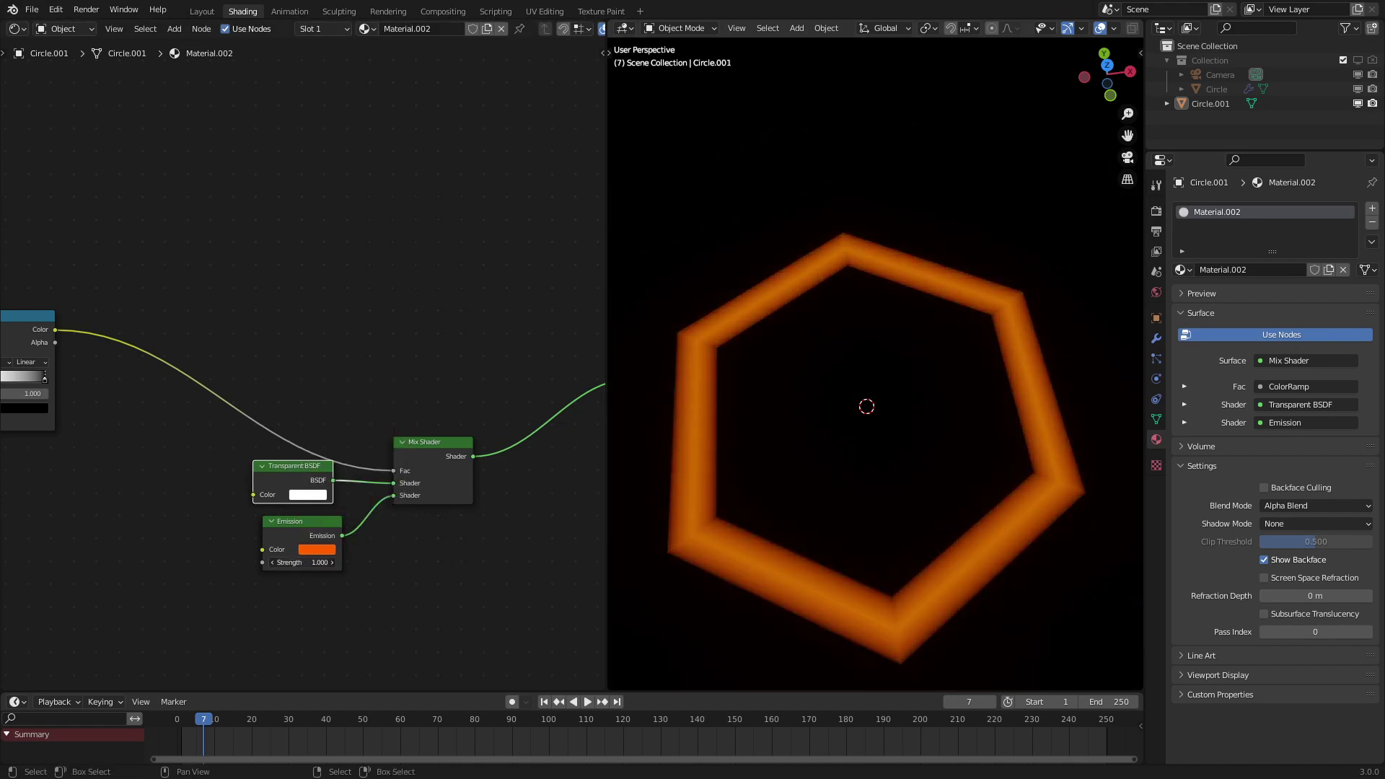
{"action": "left_click_drag", "start_coordinate": [303, 563], "coordinate": [375, 562]}
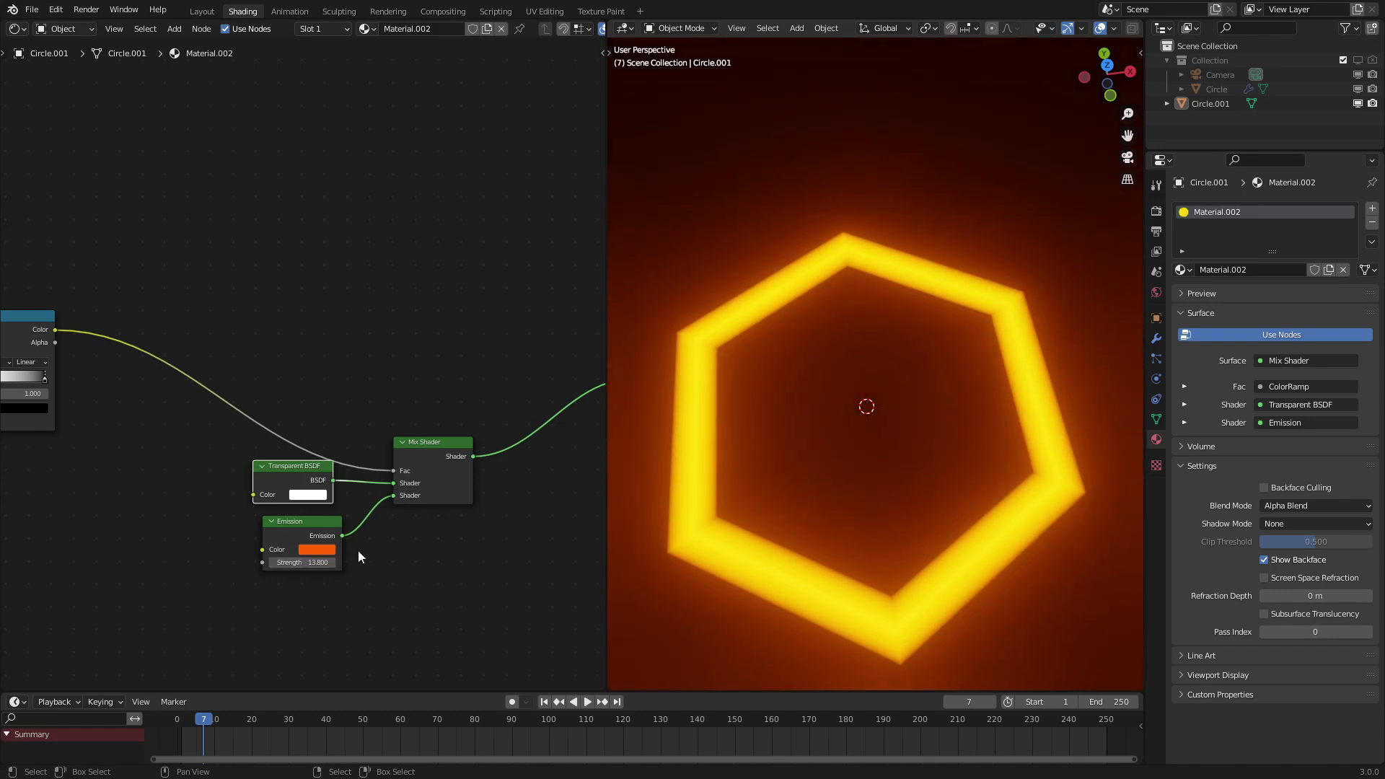
Step: Insert a Math node set to Power with exponent 4 between the ColorRamp and the Mix Shader's factor
{"action": "middle_click_drag", "start_coordinate": [200, 395], "coordinate": [425, 459]}
{"action": "scroll", "coordinate": [266, 397], "scroll_direction": "up", "scroll_amount": 1}
{"action": "left_click_drag", "start_coordinate": [266, 398], "coordinate": [252, 396]}
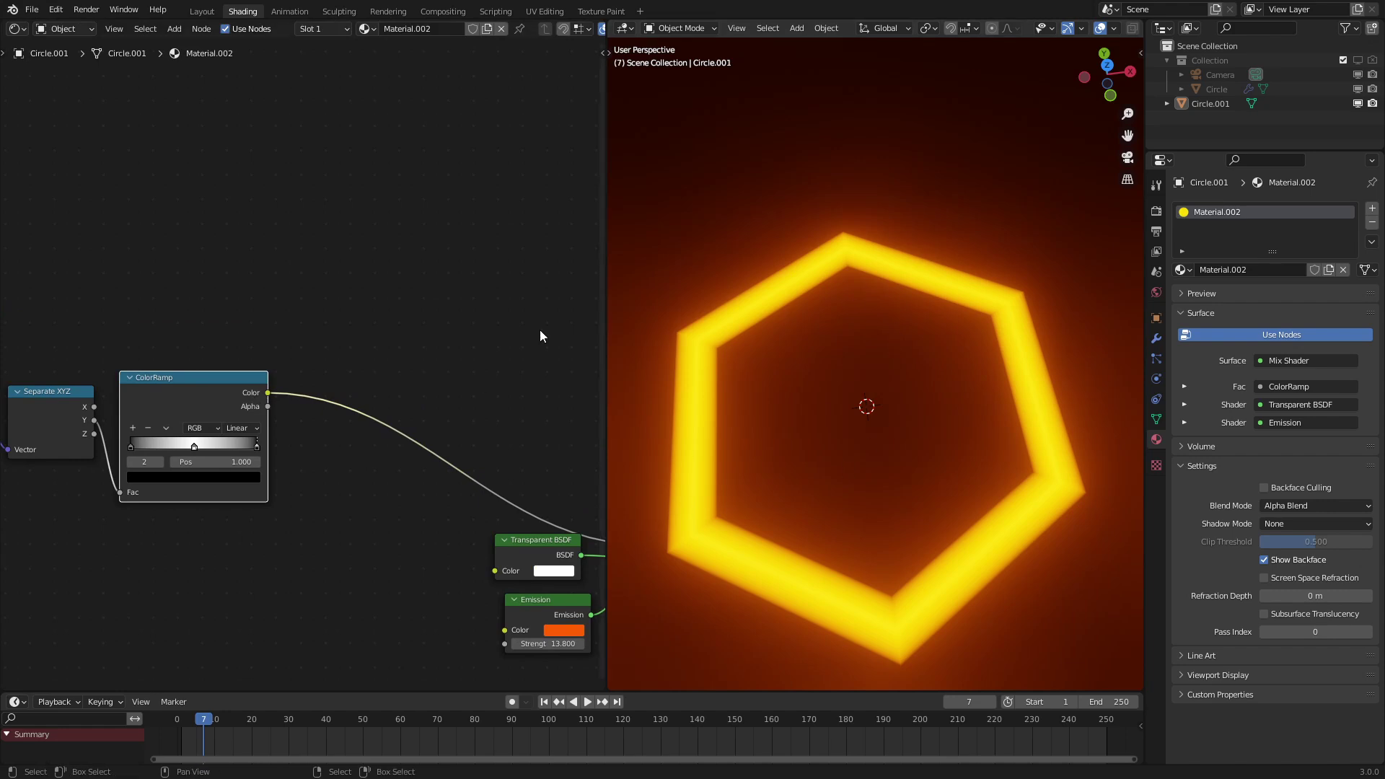
{"action": "scroll", "coordinate": [421, 310], "scroll_direction": "up", "scroll_amount": 2}
{"action": "key", "text": "q"}
{"action": "left_click", "coordinate": [388, 346]}
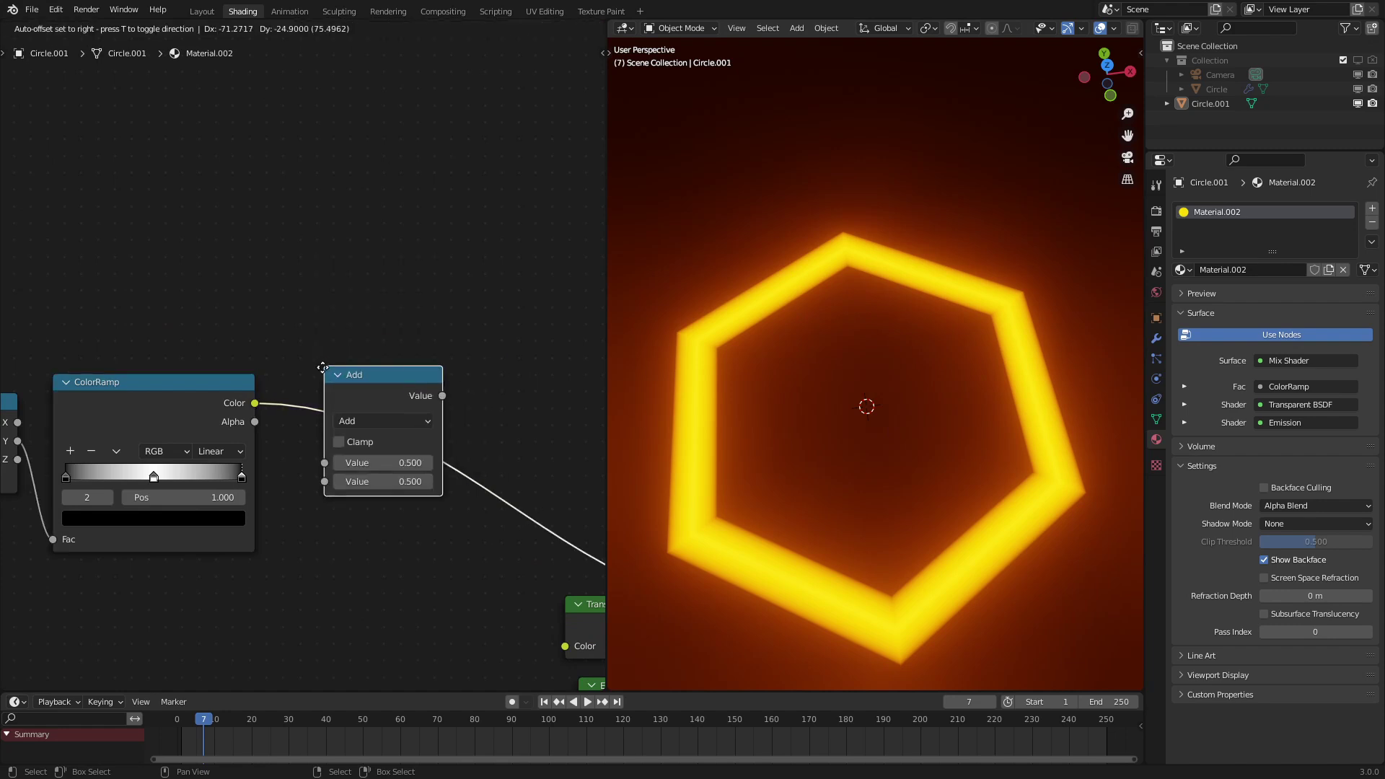
{"action": "left_click", "coordinate": [323, 366]}
{"action": "left_click", "coordinate": [380, 420]}
{"action": "key", "text": "p"}
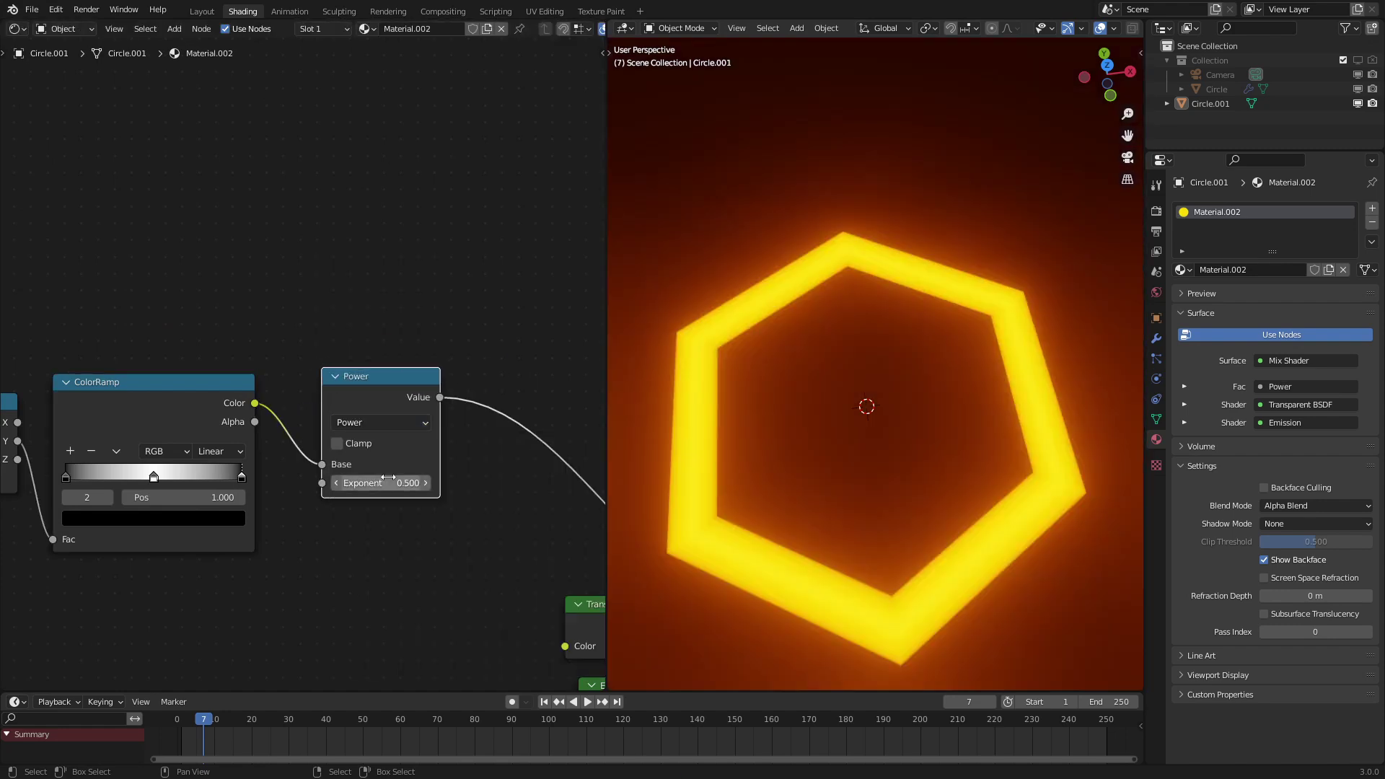
{"action": "double_click", "coordinate": [387, 482]}
{"action": "type", "text": "4"}
{"action": "key", "text": "Return"}
{"action": "middle_click_drag", "start_coordinate": [854, 404], "coordinate": [864, 416]}
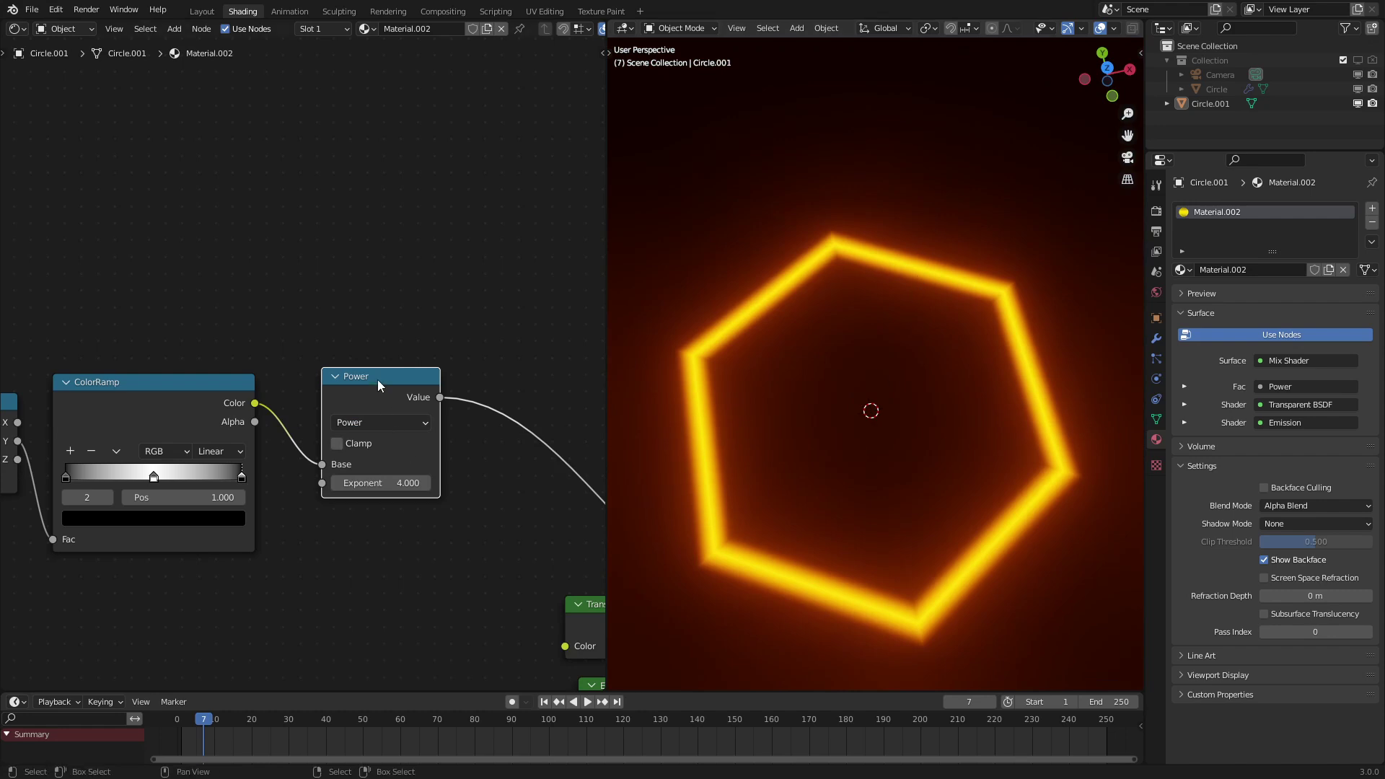
Step: Move the UV Map, Separate XYZ, ColorRamp and Power nodes together away from the shaders to make room
{"action": "scroll", "coordinate": [377, 380], "scroll_direction": "down", "scroll_amount": 3}
{"action": "key", "text": "alt+a"}
{"action": "key", "text": "c"}
{"action": "scroll", "coordinate": [177, 386], "scroll_direction": "down", "scroll_amount": 8}
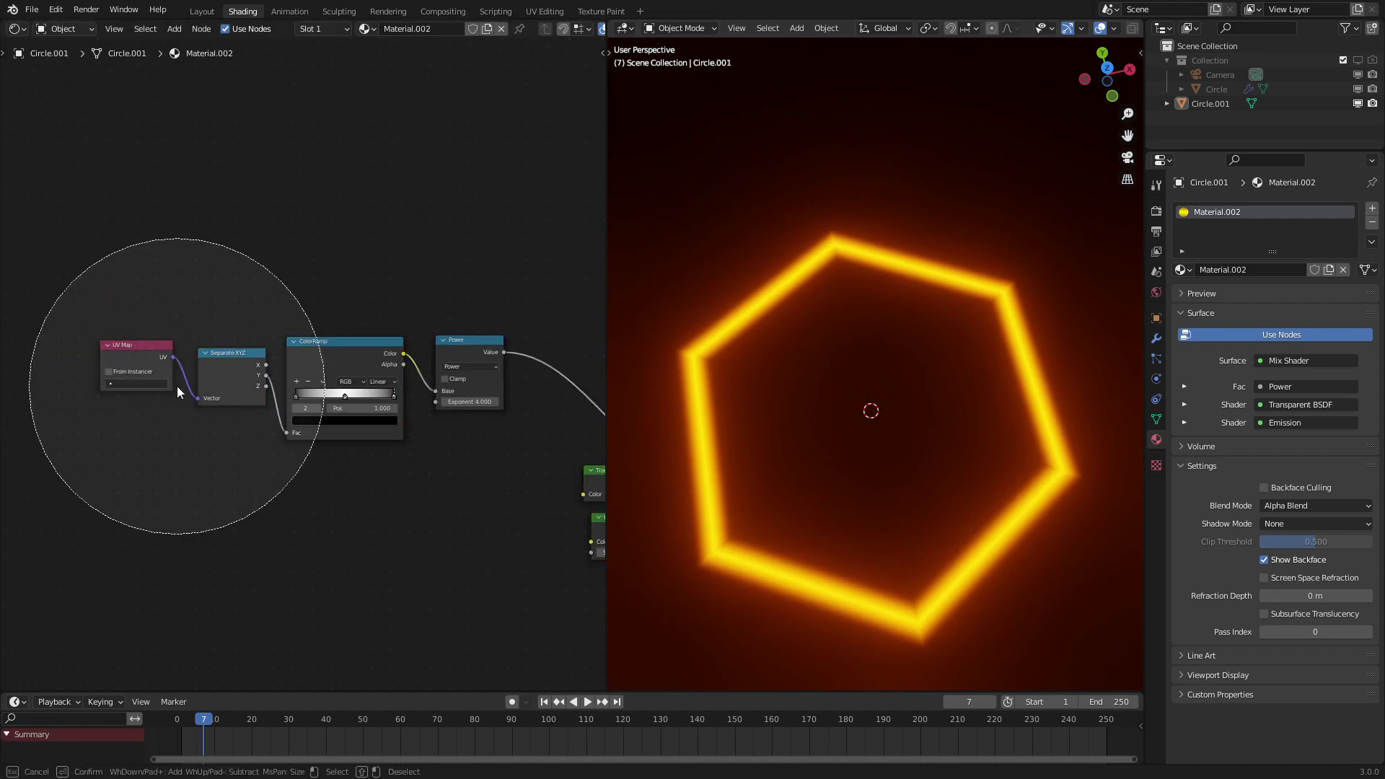
{"action": "left_click_drag", "start_coordinate": [176, 387], "coordinate": [335, 374]}
{"action": "right_click", "coordinate": [360, 377]}
{"action": "key", "text": "g"}
{"action": "left_click", "coordinate": [201, 403]}
Step: Insert a second ColorRamp between the Power node and the Mix Shader's factor
{"action": "scroll", "coordinate": [361, 406], "scroll_direction": "up", "scroll_amount": 4}
{"action": "key", "text": "q"}
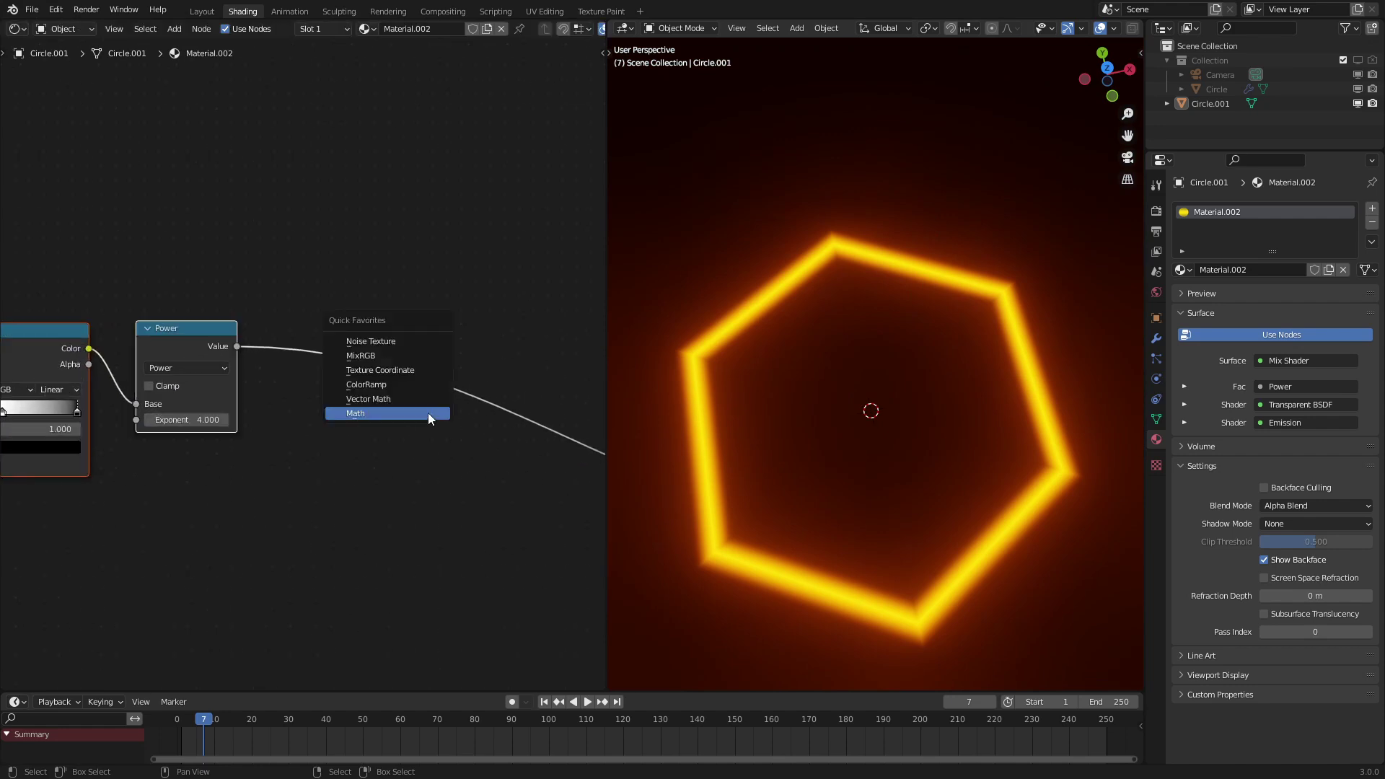
{"action": "left_click", "coordinate": [395, 384]}
{"action": "left_click", "coordinate": [382, 382]}
{"action": "scroll", "coordinate": [310, 366], "scroll_direction": "up", "scroll_amount": 2}
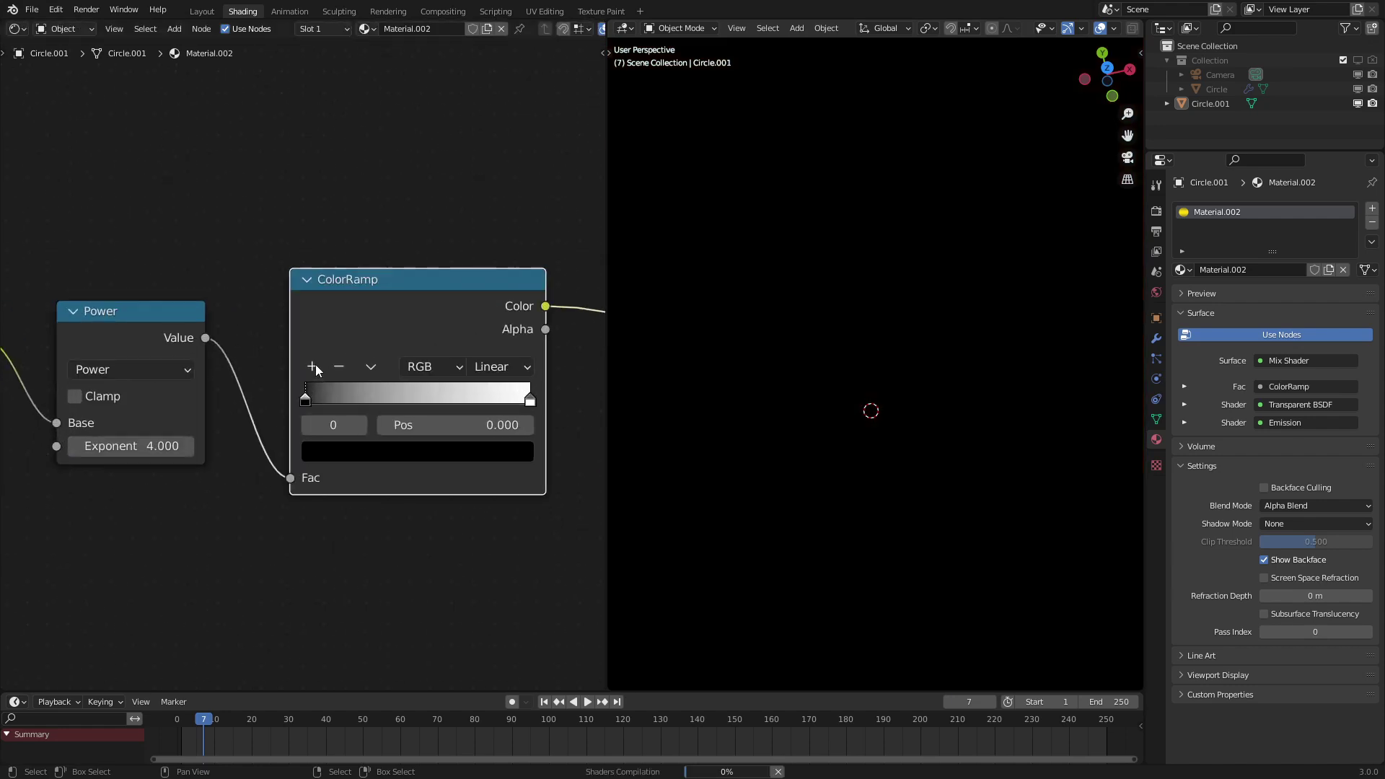
Step: Switch the second ColorRamp to B-Spline interpolation and give it a black middle stop at position 0.809
{"action": "left_click", "coordinate": [312, 366]}
{"action": "left_click", "coordinate": [490, 367]}
{"action": "left_click", "coordinate": [502, 460]}
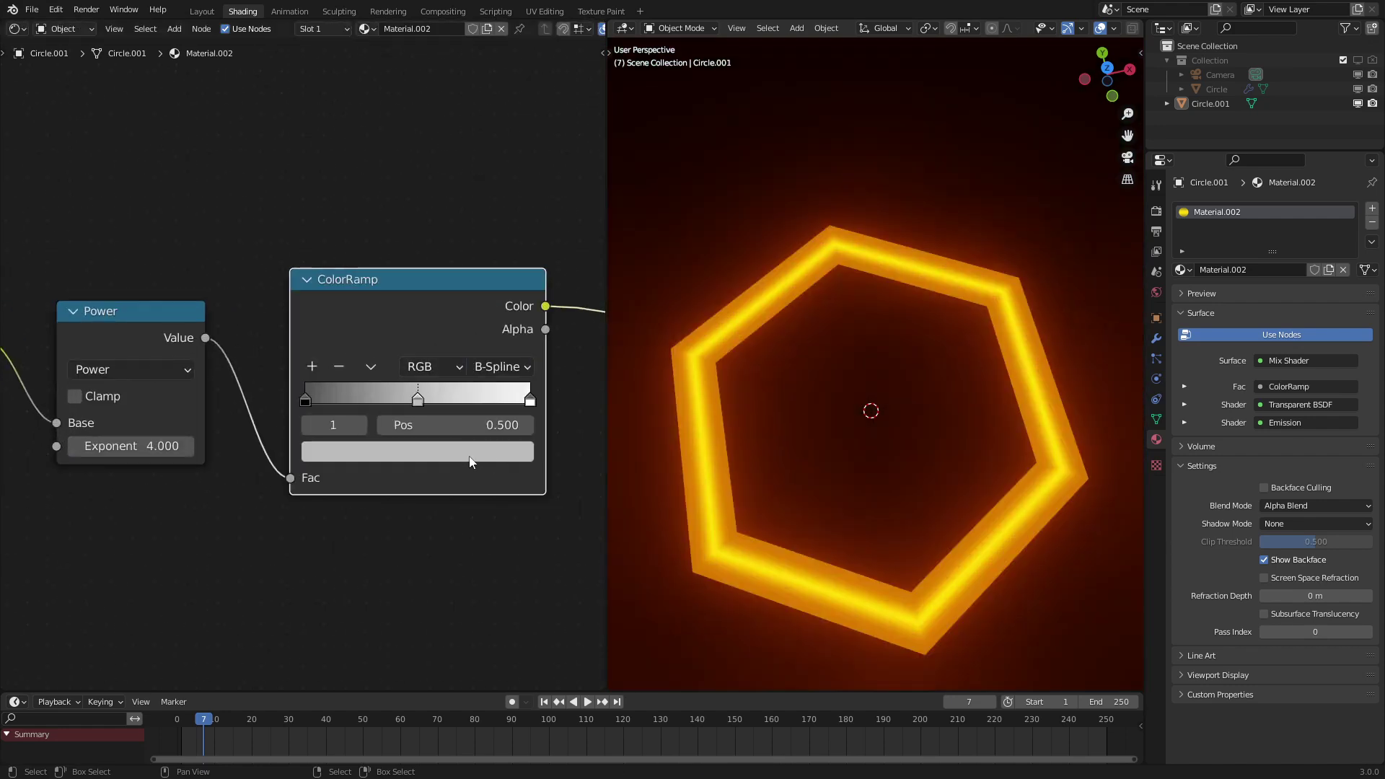
{"action": "left_click", "coordinate": [513, 367]}
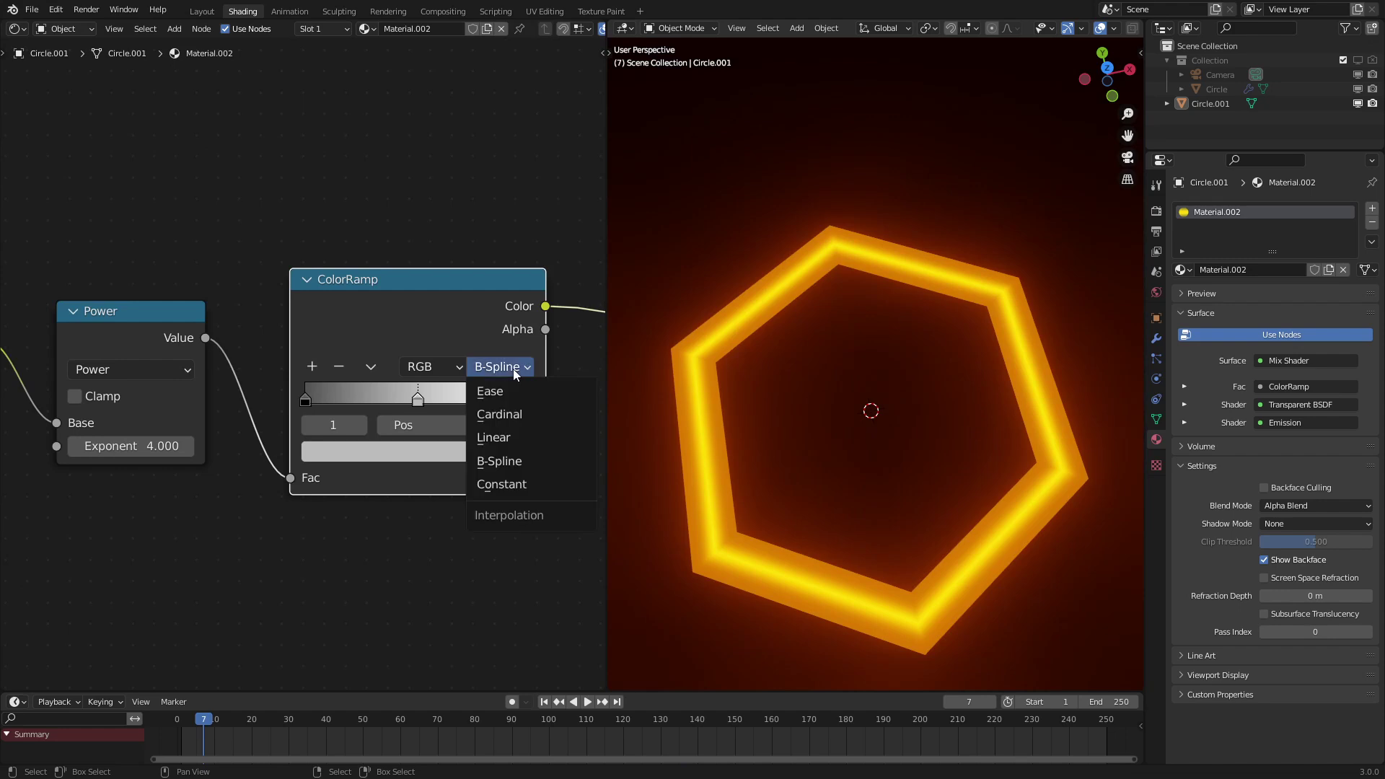
{"action": "left_click", "coordinate": [422, 460]}
{"action": "scroll", "coordinate": [385, 276], "scroll_direction": "down", "scroll_amount": 8}
{"action": "scroll", "coordinate": [385, 275], "scroll_direction": "down", "scroll_amount": 2}
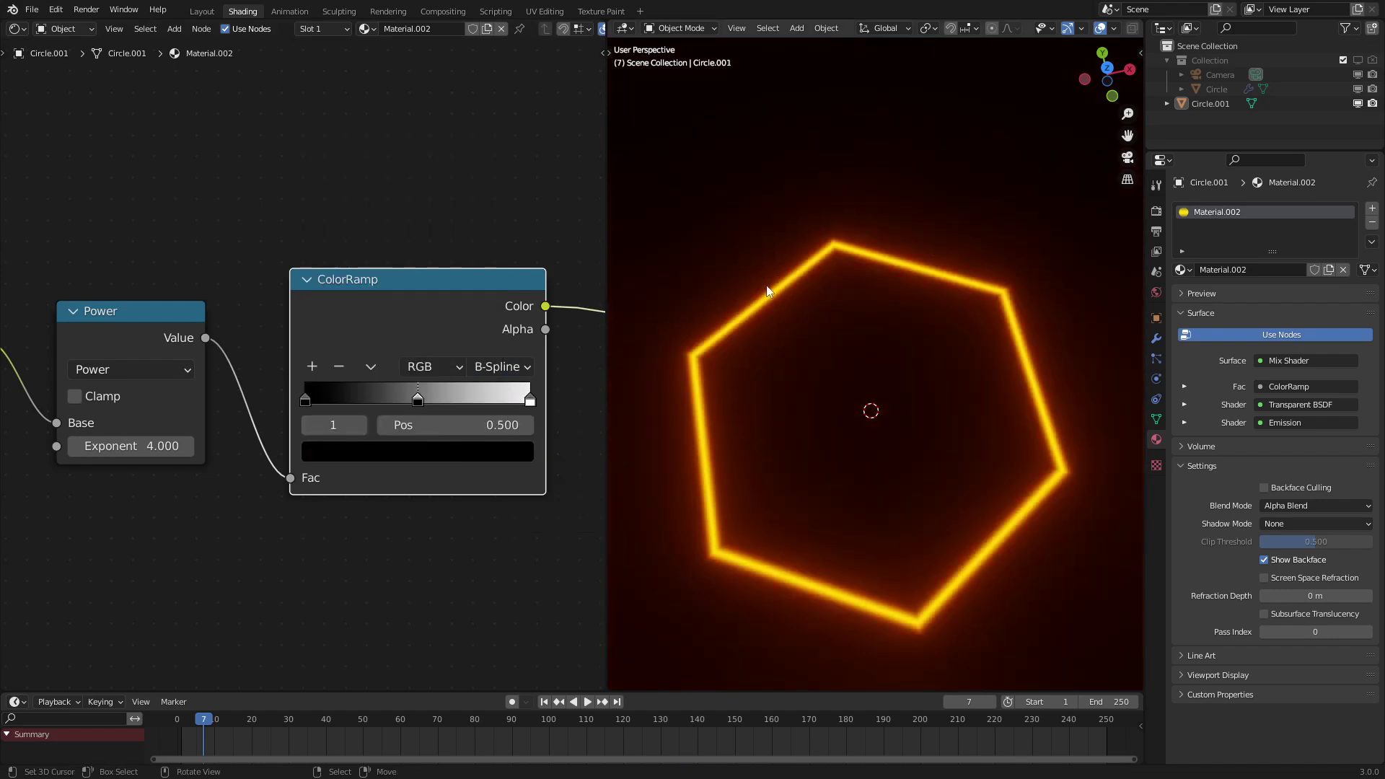
{"action": "left_click_drag", "start_coordinate": [444, 395], "coordinate": [514, 396]}
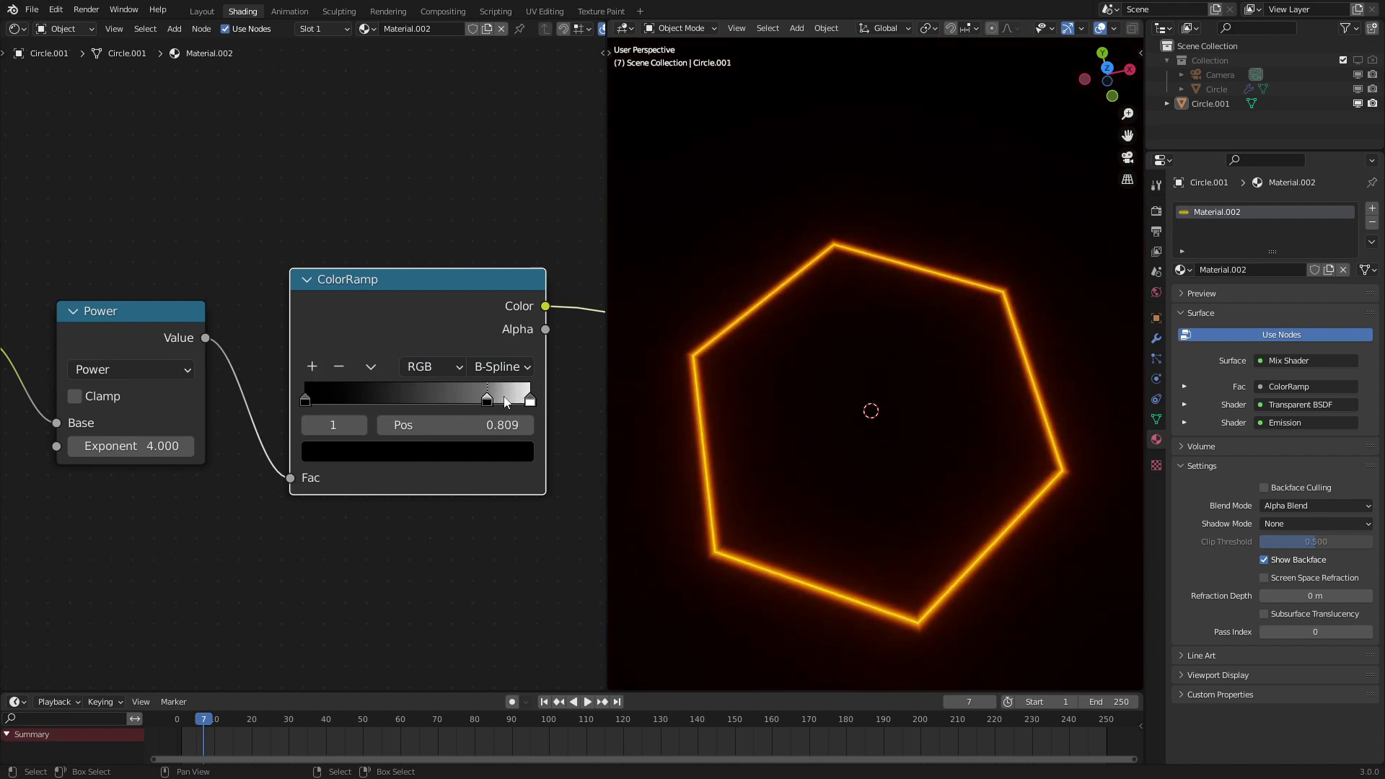
Step: Shift the second ColorRamp's black middle stop to position 0.768 and set the Emission strength to 72.3
{"action": "middle_click_drag", "start_coordinate": [821, 335], "coordinate": [851, 350]}
{"action": "scroll", "coordinate": [379, 375], "scroll_direction": "down", "scroll_amount": 7}
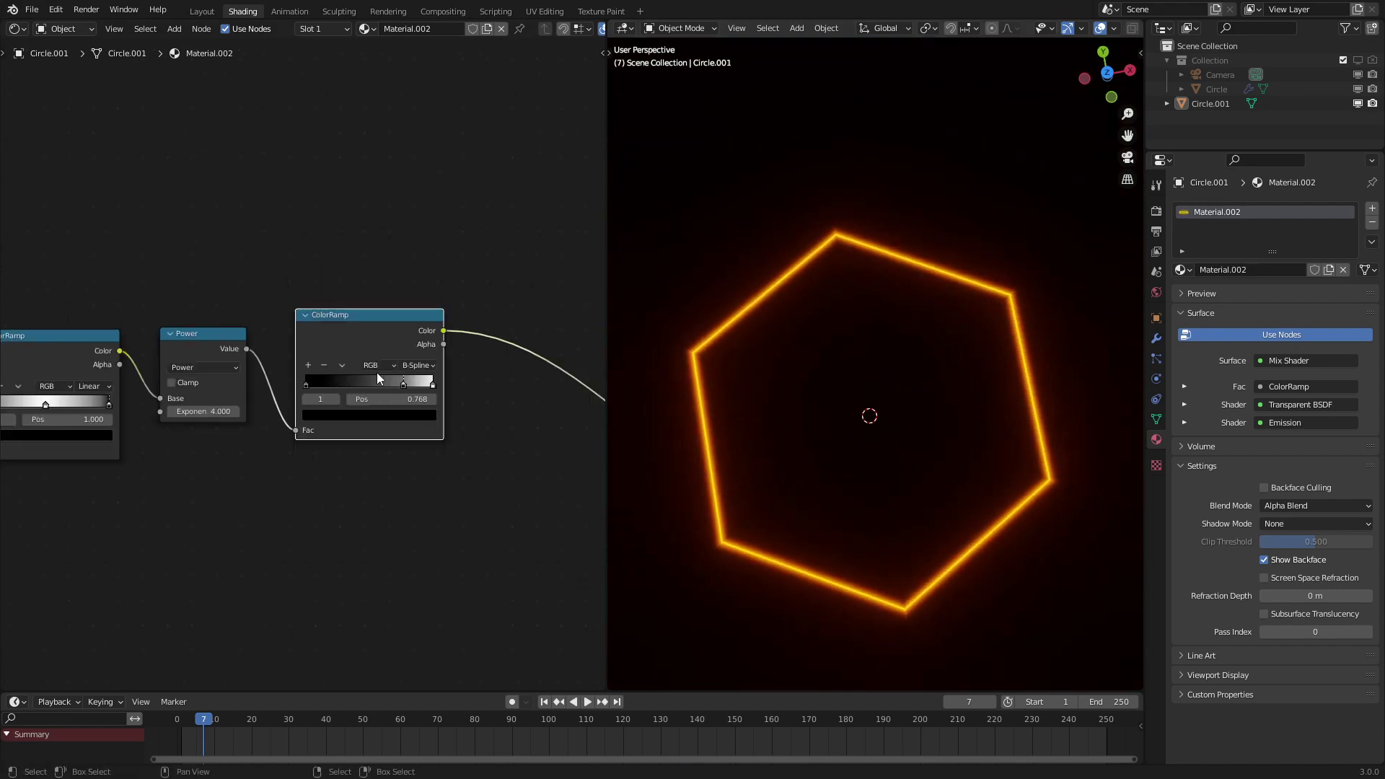
{"action": "middle_click_drag", "start_coordinate": [378, 375], "coordinate": [3, 267]}
{"action": "scroll", "coordinate": [616, 266], "scroll_direction": "up", "scroll_amount": 4}
{"action": "left_click_drag", "start_coordinate": [343, 496], "coordinate": [765, 496]}
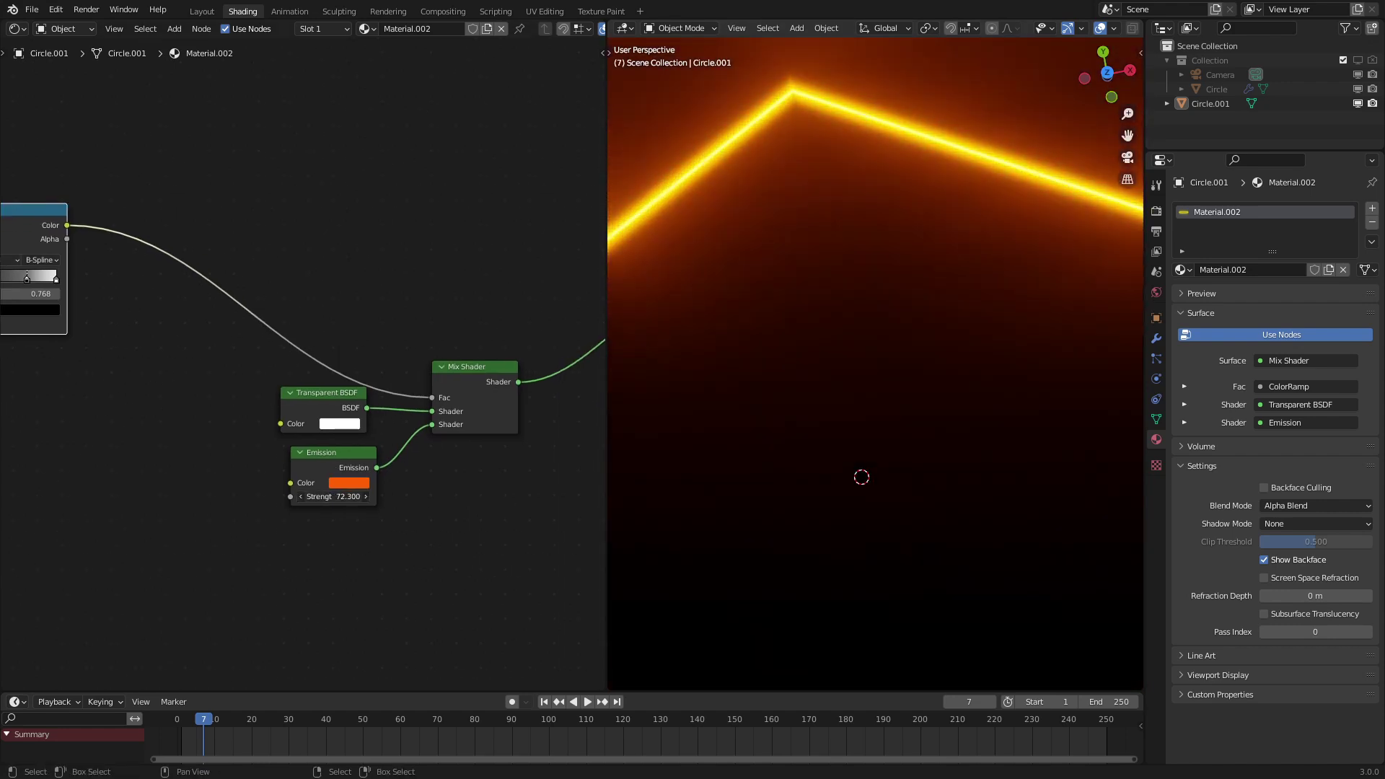
{"action": "scroll", "coordinate": [767, 445], "scroll_direction": "down", "scroll_amount": 6}
{"action": "middle_click_drag", "start_coordinate": [768, 445], "coordinate": [769, 422]}
{"action": "scroll", "coordinate": [769, 422], "scroll_direction": "up", "scroll_amount": 2}
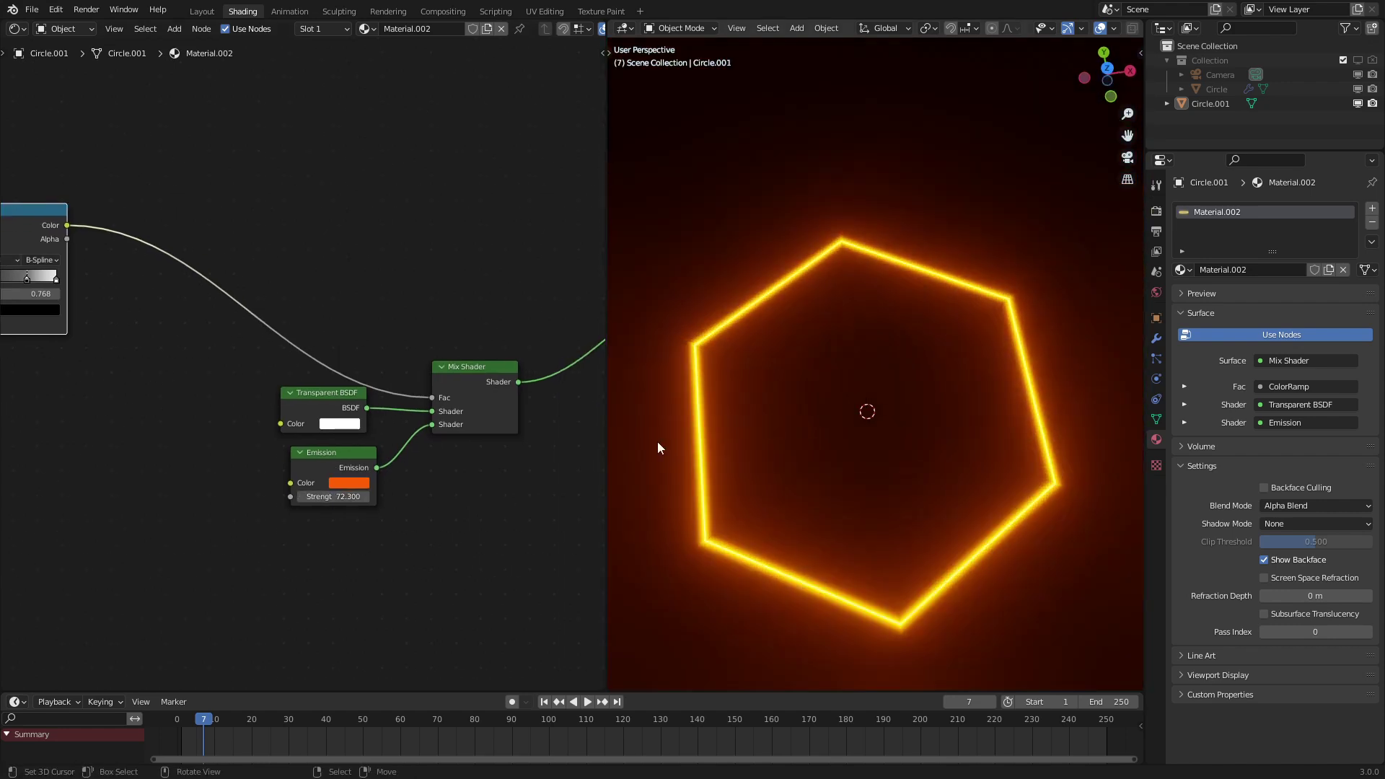
Step: Move the UV Map, Separate XYZ and first ColorRamp nodes together away from the Power node to make room
{"action": "scroll", "coordinate": [205, 381], "scroll_direction": "down", "scroll_amount": 5}
{"action": "middle_click_drag", "start_coordinate": [201, 378], "coordinate": [524, 422]}
{"action": "scroll", "coordinate": [452, 320], "scroll_direction": "up", "scroll_amount": 3}
{"action": "middle_click_drag", "start_coordinate": [178, 301], "coordinate": [364, 347]}
{"action": "key", "text": "alt+a"}
{"action": "key", "text": "c"}
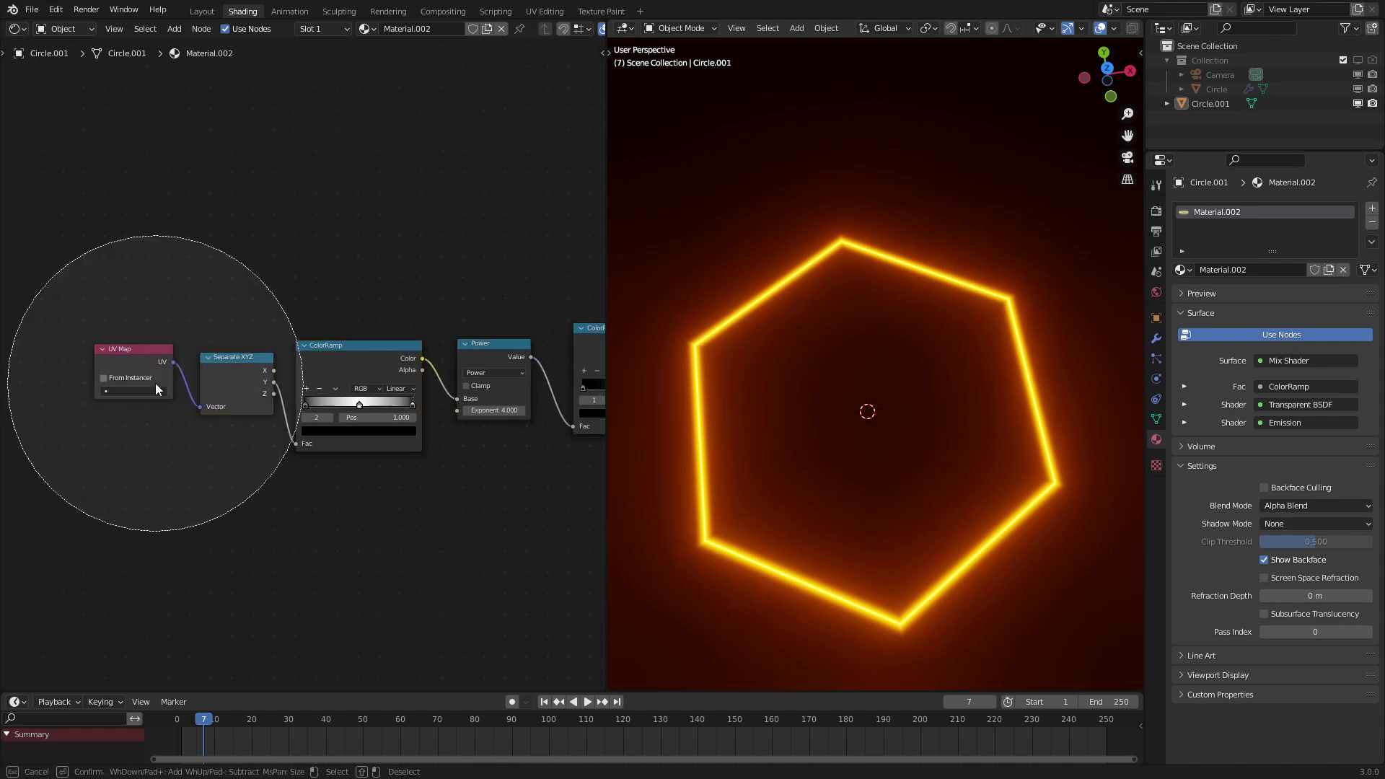
{"action": "scroll", "coordinate": [156, 383], "scroll_direction": "down", "scroll_amount": 1}
{"action": "left_click", "coordinate": [156, 382]}
{"action": "right_click", "coordinate": [158, 383]}
{"action": "key", "text": "g"}
{"action": "left_click", "coordinate": [253, 470]}
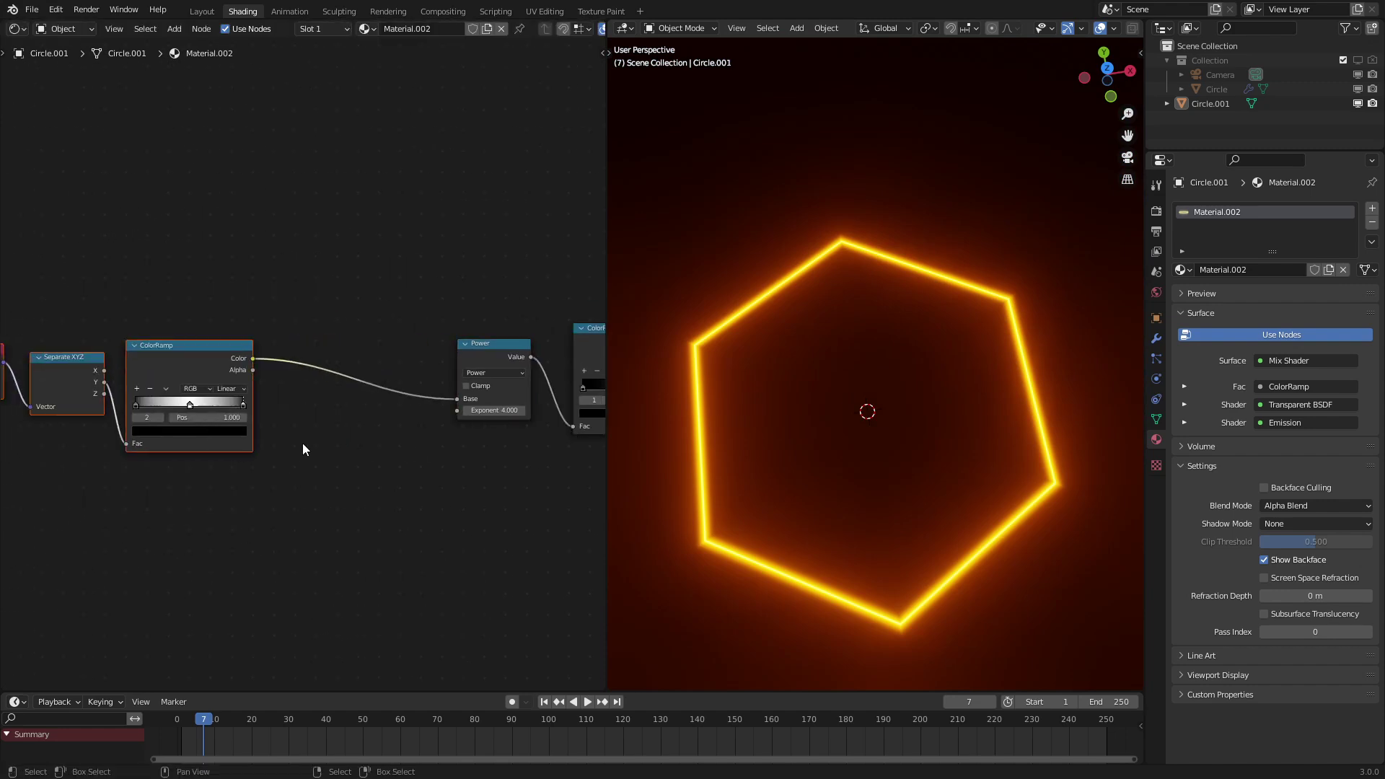
Step: Duplicate the UV Map node and connect the copy to the Vector input of a Noise Texture placed below the existing chain
{"action": "middle_click_drag", "start_coordinate": [209, 431], "coordinate": [335, 394]}
{"action": "left_click", "coordinate": [72, 340]}
{"action": "key", "text": "shift+d"}
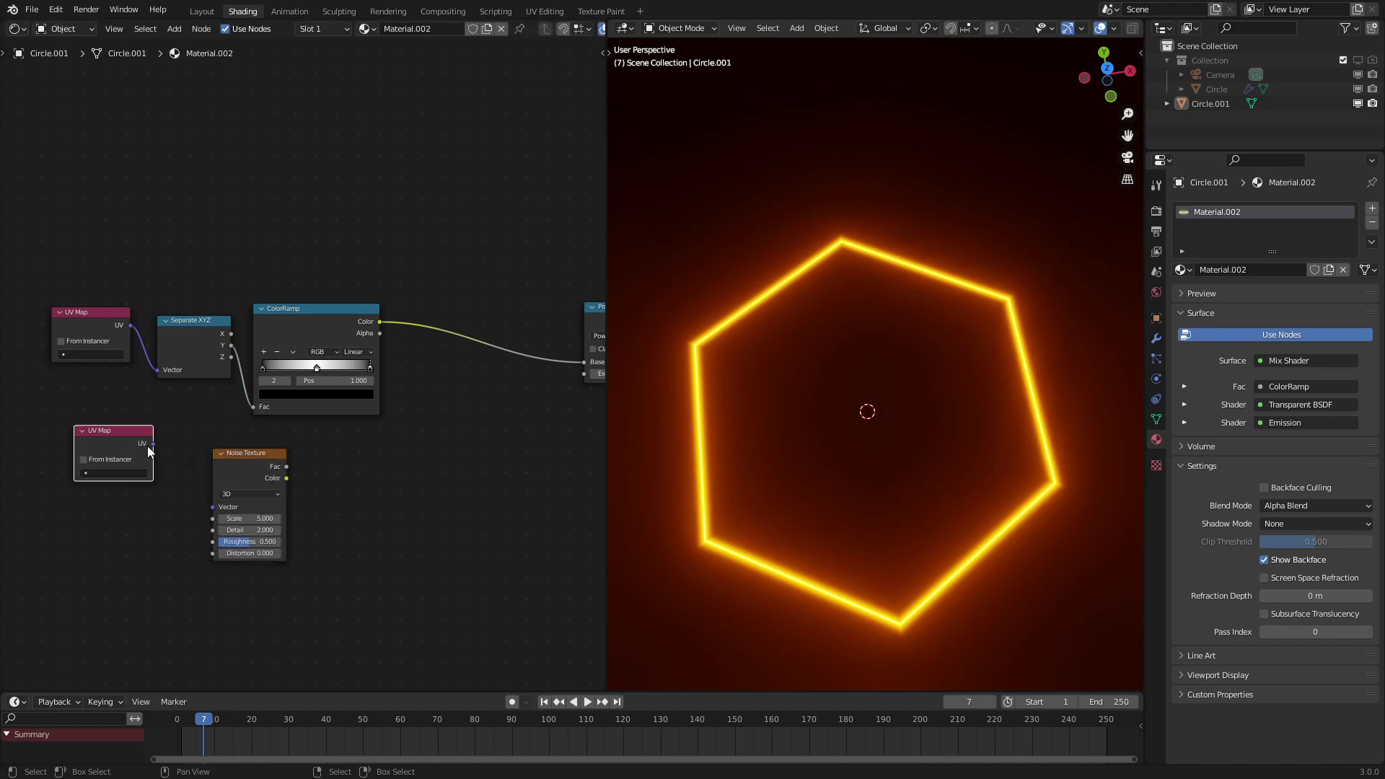
{"action": "left_click_drag", "start_coordinate": [124, 441], "coordinate": [138, 471]}
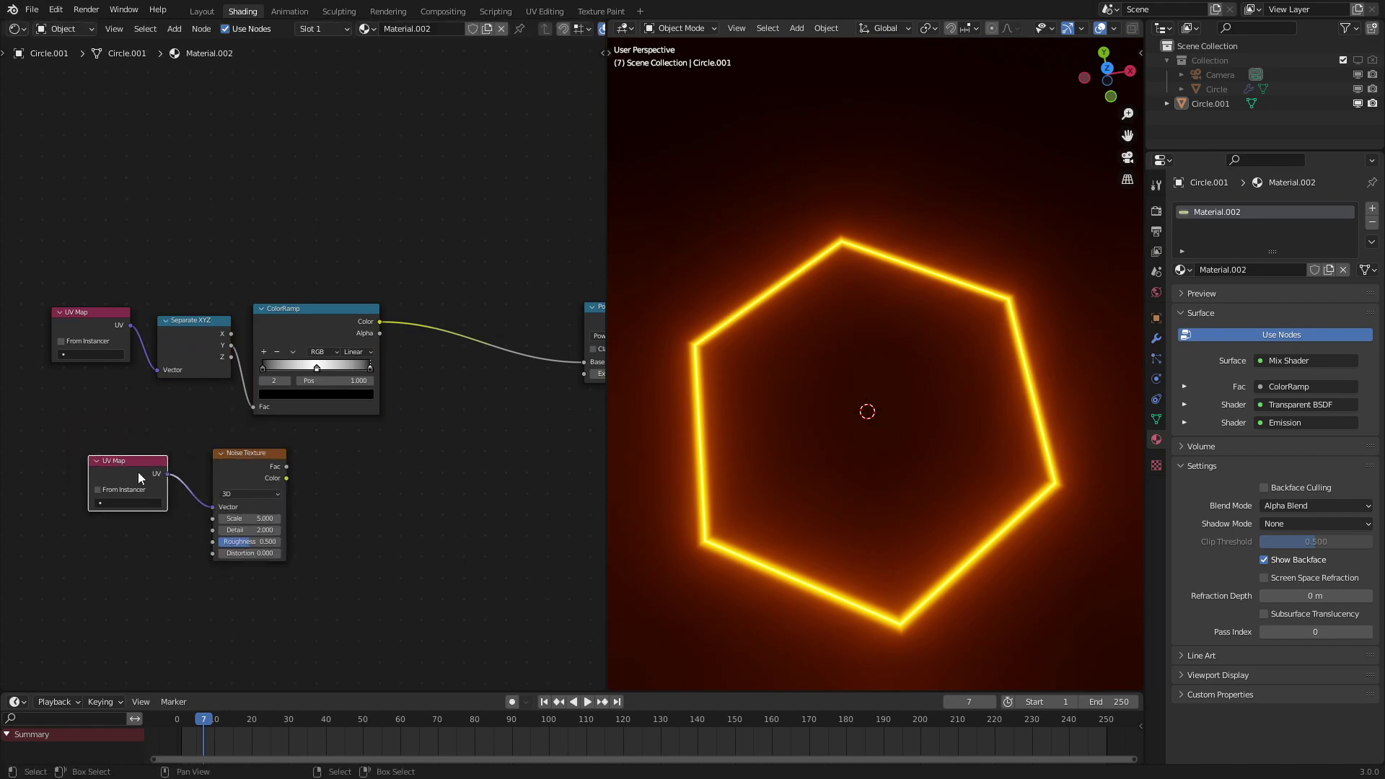
{"action": "left_click", "coordinate": [262, 478]}
{"action": "left_click_drag", "start_coordinate": [263, 478], "coordinate": [247, 486]}
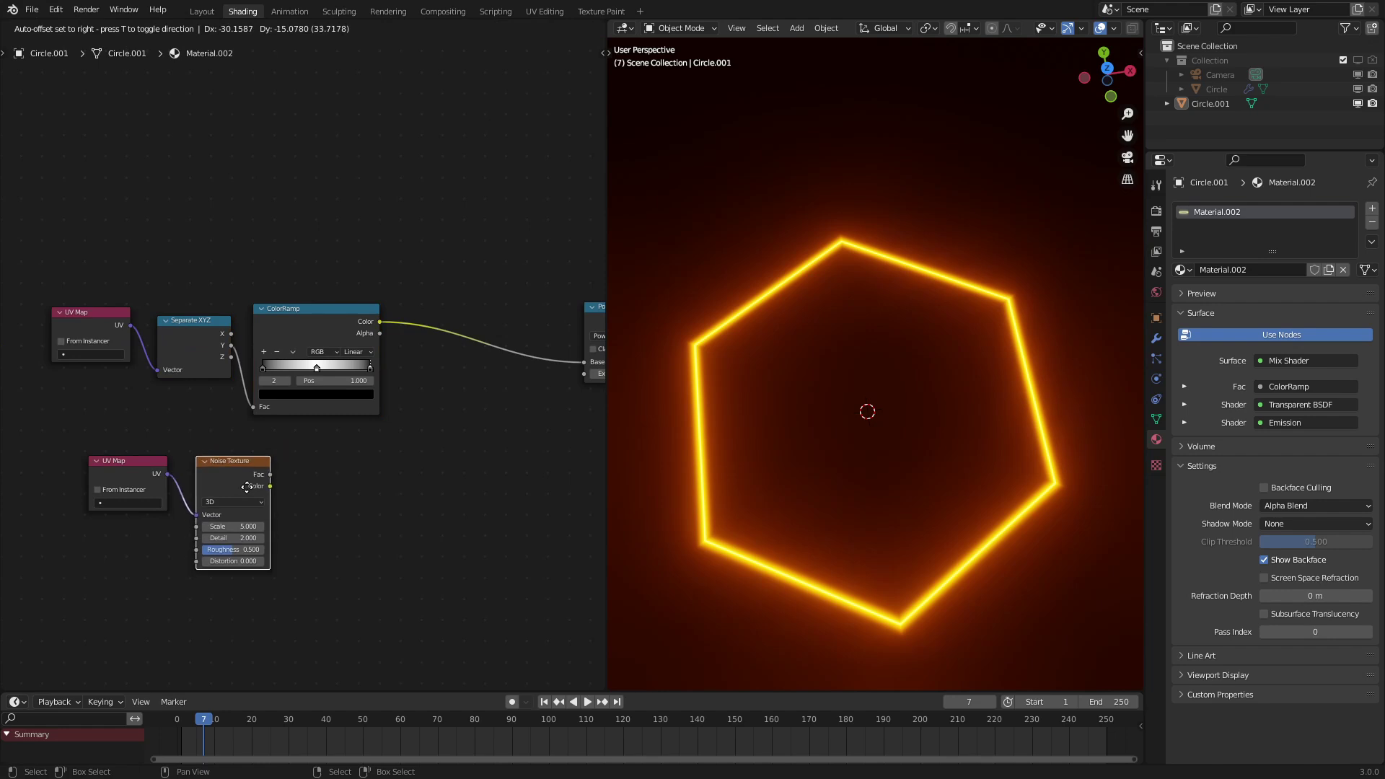
Step: Mix the Noise Texture's Fac into the first ColorRamp's output with a MixRGB node set to Linear Light at factor 1
{"action": "scroll", "coordinate": [492, 448], "scroll_direction": "up", "scroll_amount": 1}
{"action": "key", "text": "q"}
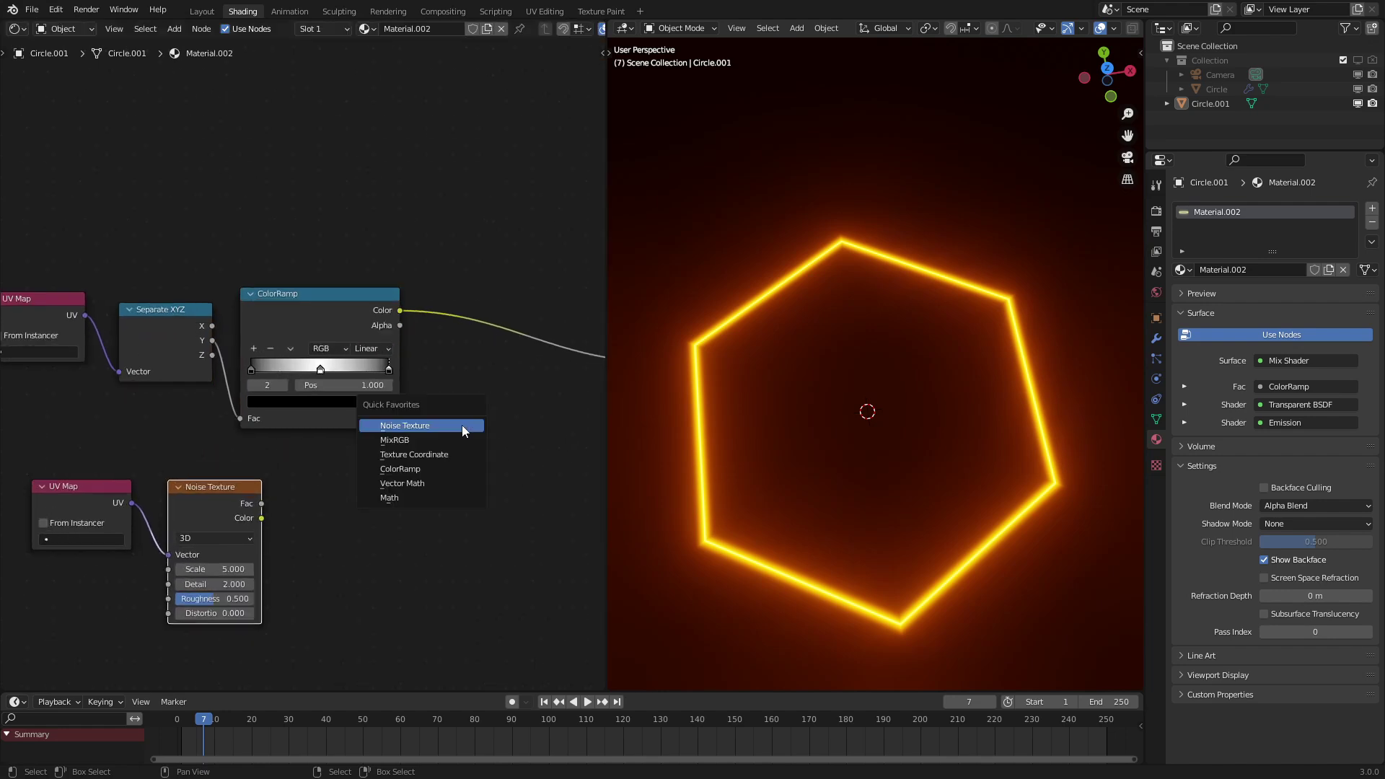
{"action": "left_click", "coordinate": [441, 447]}
{"action": "left_click", "coordinate": [496, 338]}
{"action": "left_click", "coordinate": [498, 333]}
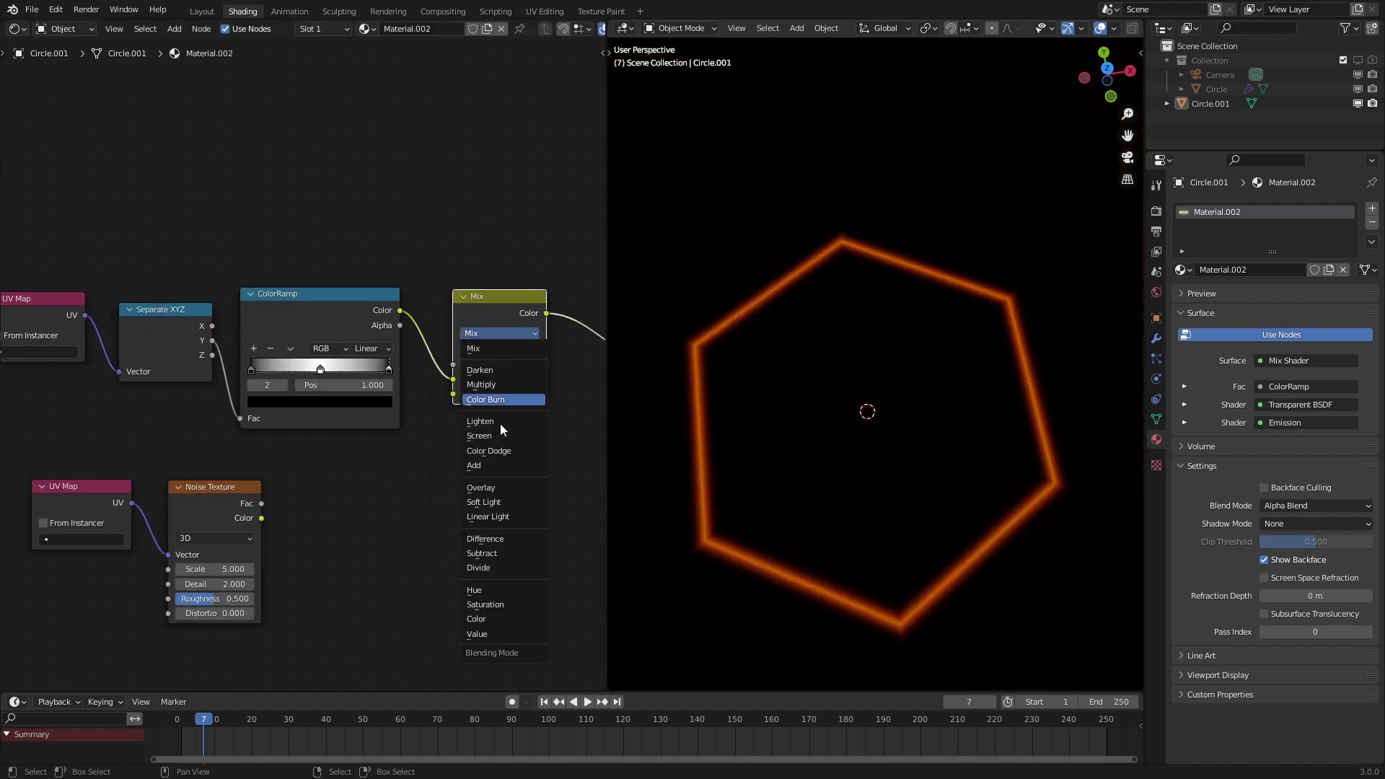
{"action": "left_click", "coordinate": [494, 518]}
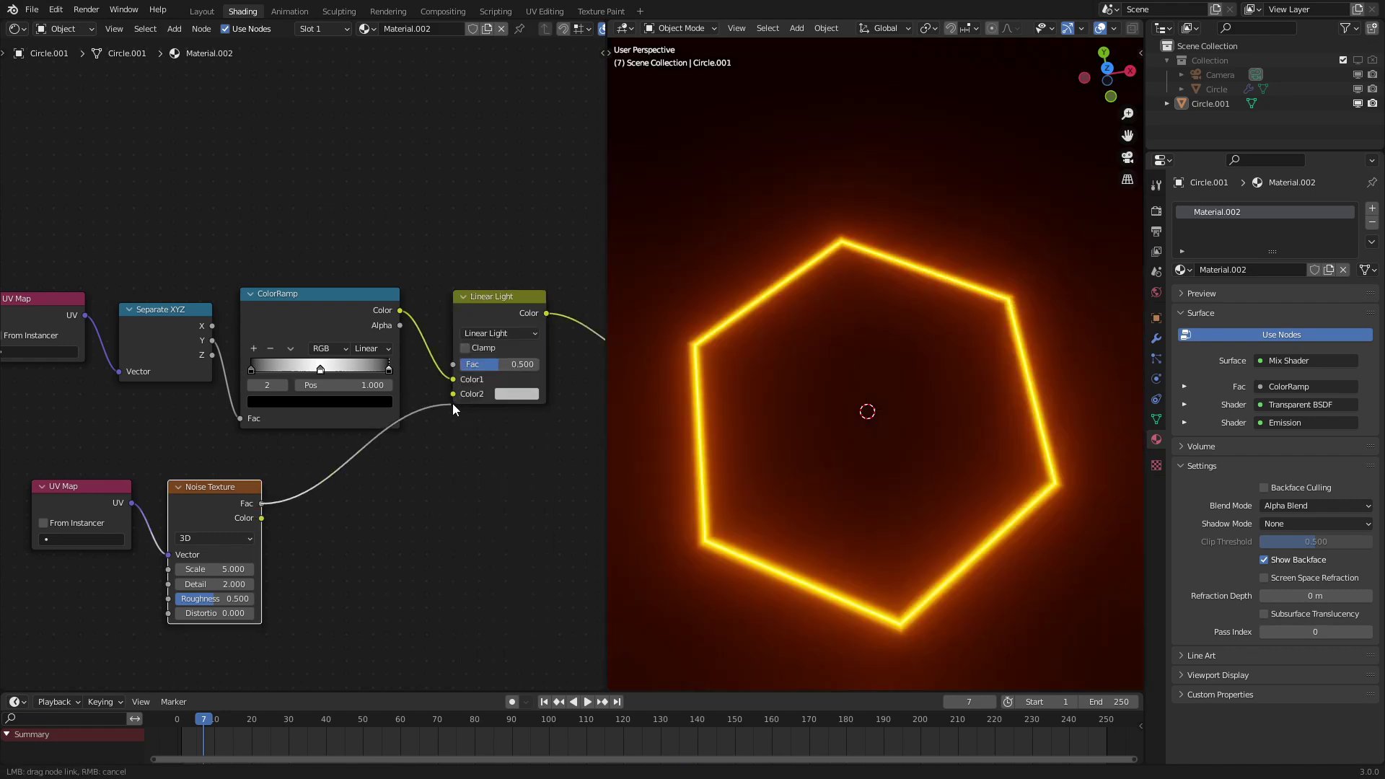
{"action": "left_click_drag", "start_coordinate": [452, 404], "coordinate": [468, 393]}
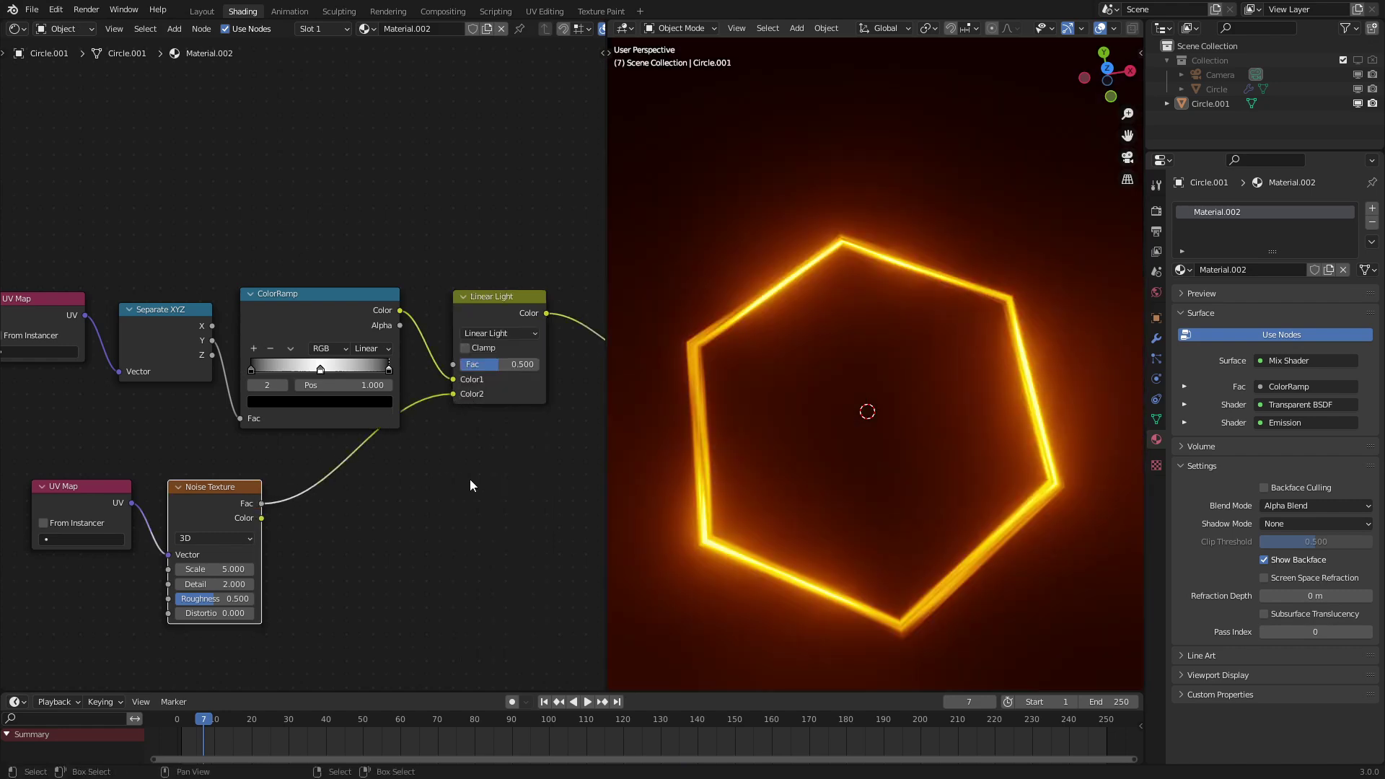
{"action": "left_click_drag", "start_coordinate": [504, 364], "coordinate": [569, 364]}
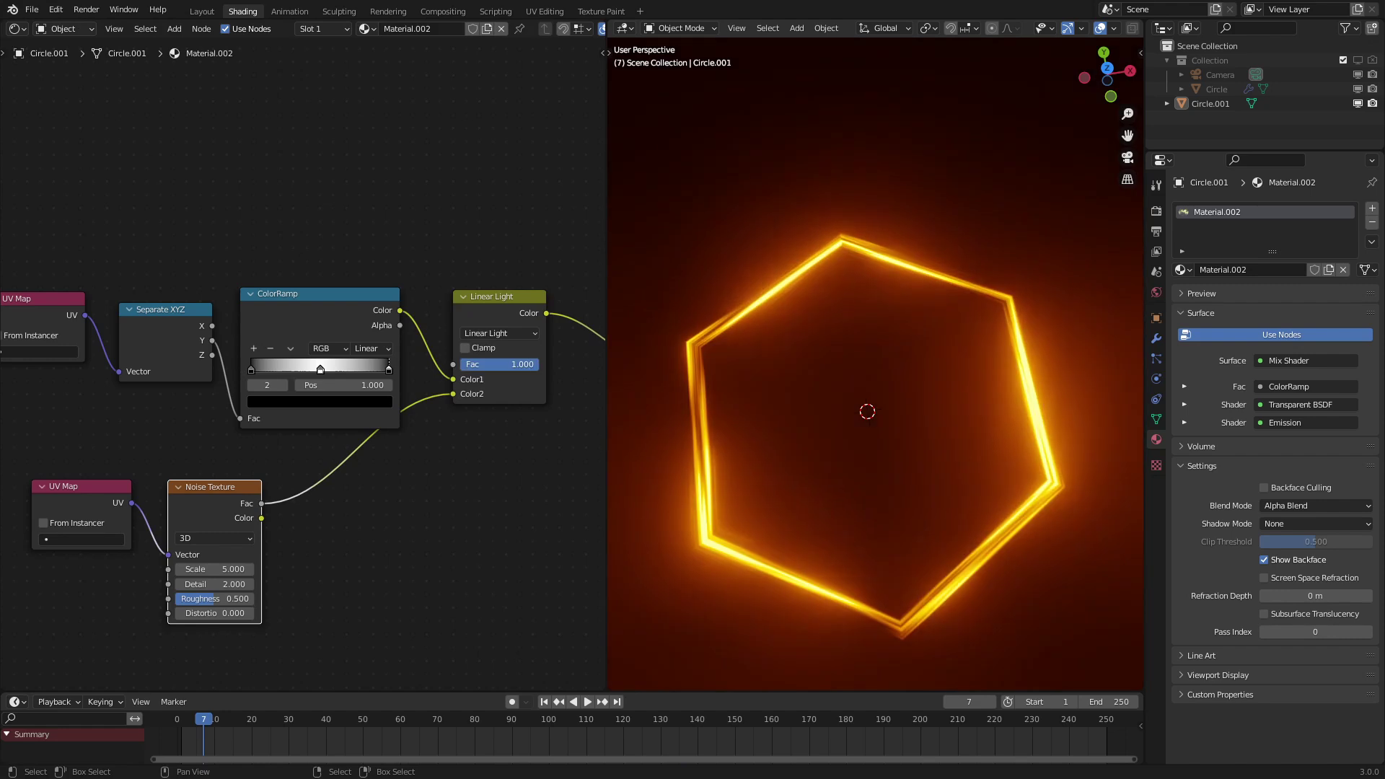
Step: Insert two Vector Math nodes, Add followed by Multiply, between the lower UV Map and the Noise Texture
{"action": "middle_click_drag", "start_coordinate": [181, 490], "coordinate": [369, 432]}
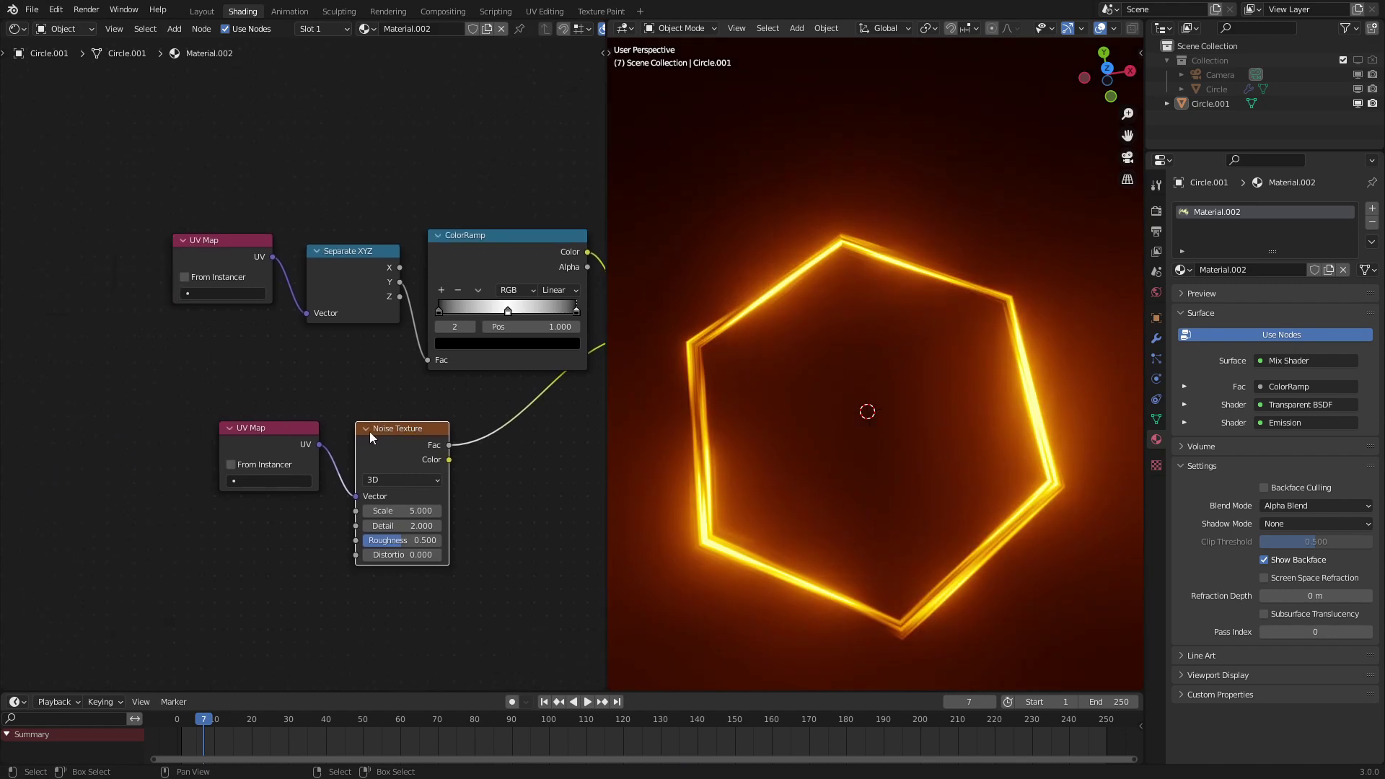
{"action": "left_click", "coordinate": [308, 452]}
{"action": "scroll", "coordinate": [309, 453], "scroll_direction": "down", "scroll_amount": 1}
{"action": "scroll", "coordinate": [155, 456], "scroll_direction": "up", "scroll_amount": 5}
{"action": "key", "text": "q"}
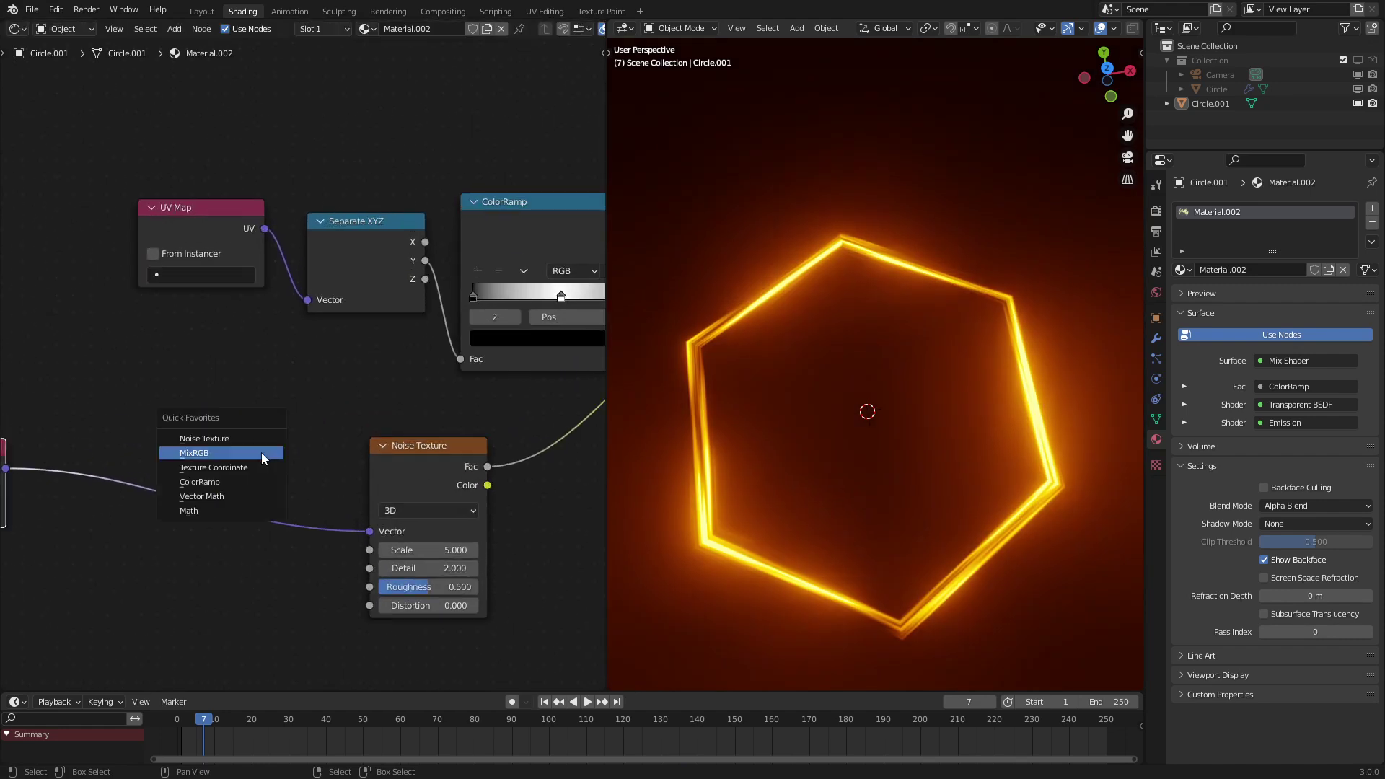
{"action": "left_click", "coordinate": [226, 496]}
{"action": "left_click", "coordinate": [54, 469]}
{"action": "key", "text": "shift+d"}
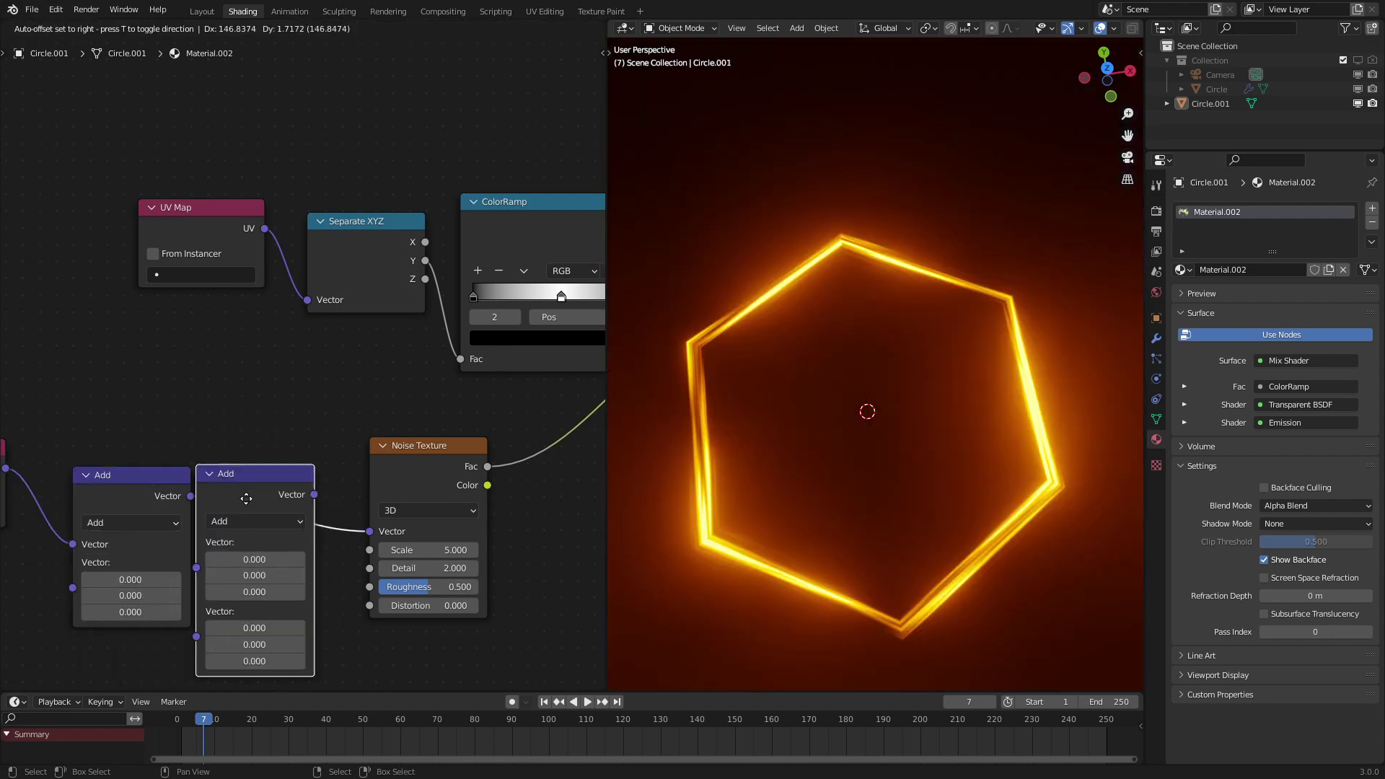
{"action": "left_click", "coordinate": [301, 495]}
{"action": "left_click", "coordinate": [334, 513]}
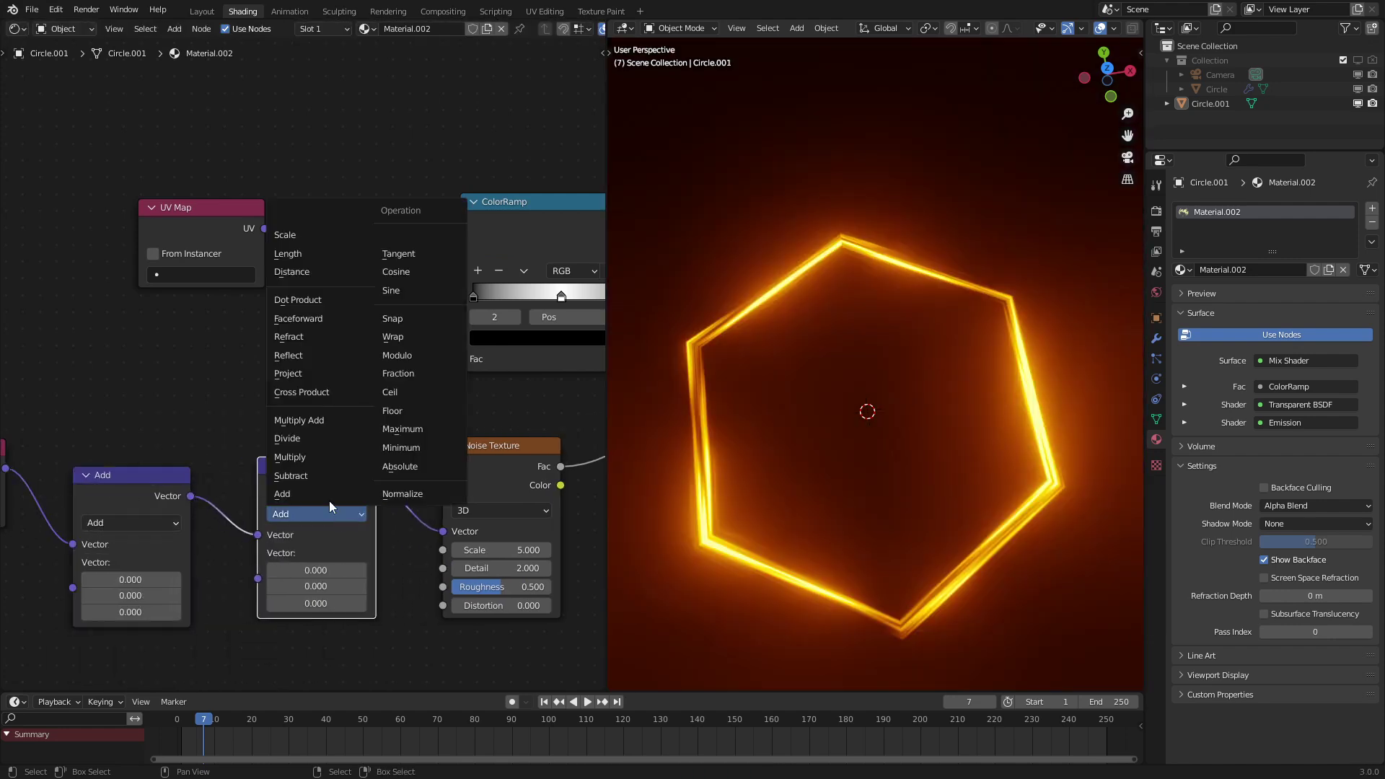
{"action": "left_click", "coordinate": [309, 460]}
Step: Set the Multiply node's vector to 2, 1, 1 and the Noise Texture's distortion to 0.55
{"action": "left_click_drag", "start_coordinate": [316, 570], "coordinate": [317, 645]}
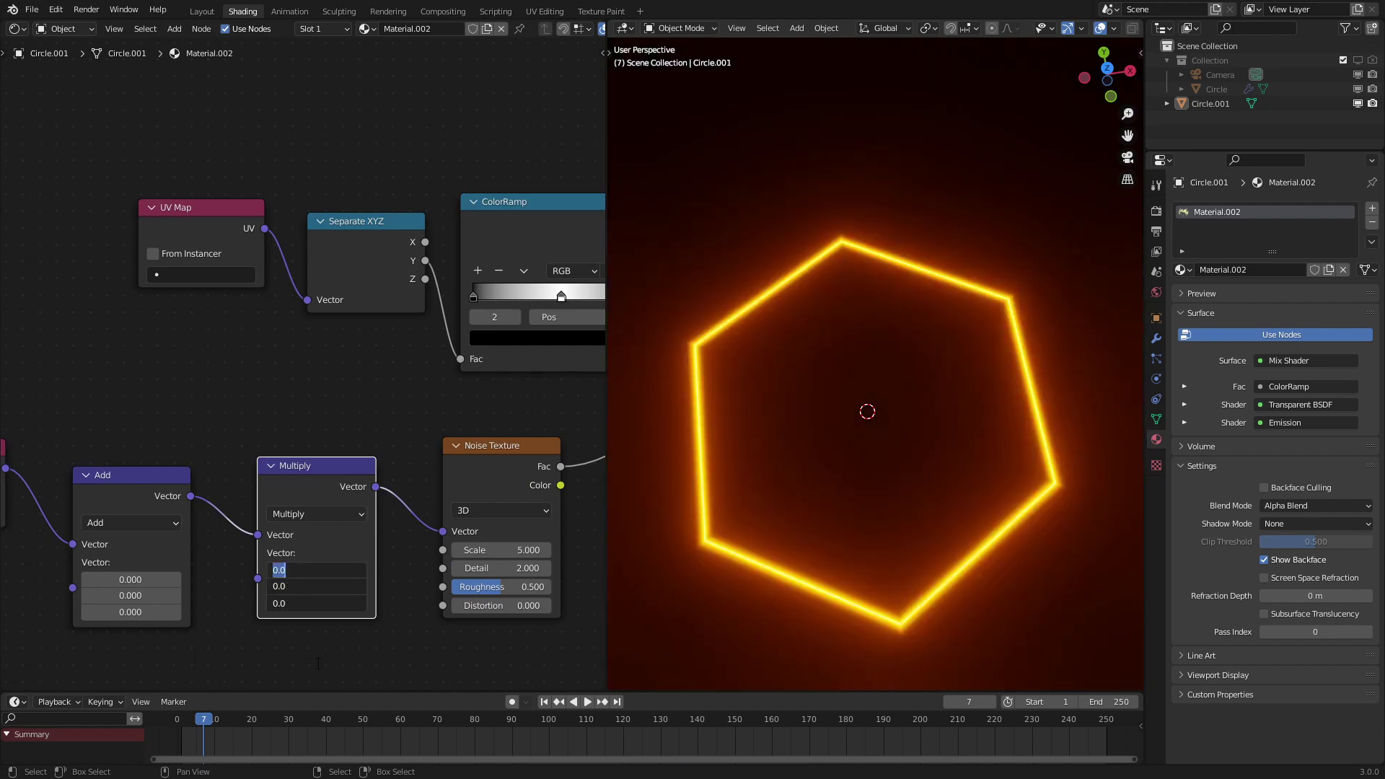
{"action": "type", "text": "1"}
{"action": "key", "text": "Return"}
{"action": "left_click_drag", "start_coordinate": [308, 585], "coordinate": [337, 570]}
{"action": "right_click", "coordinate": [389, 585]}
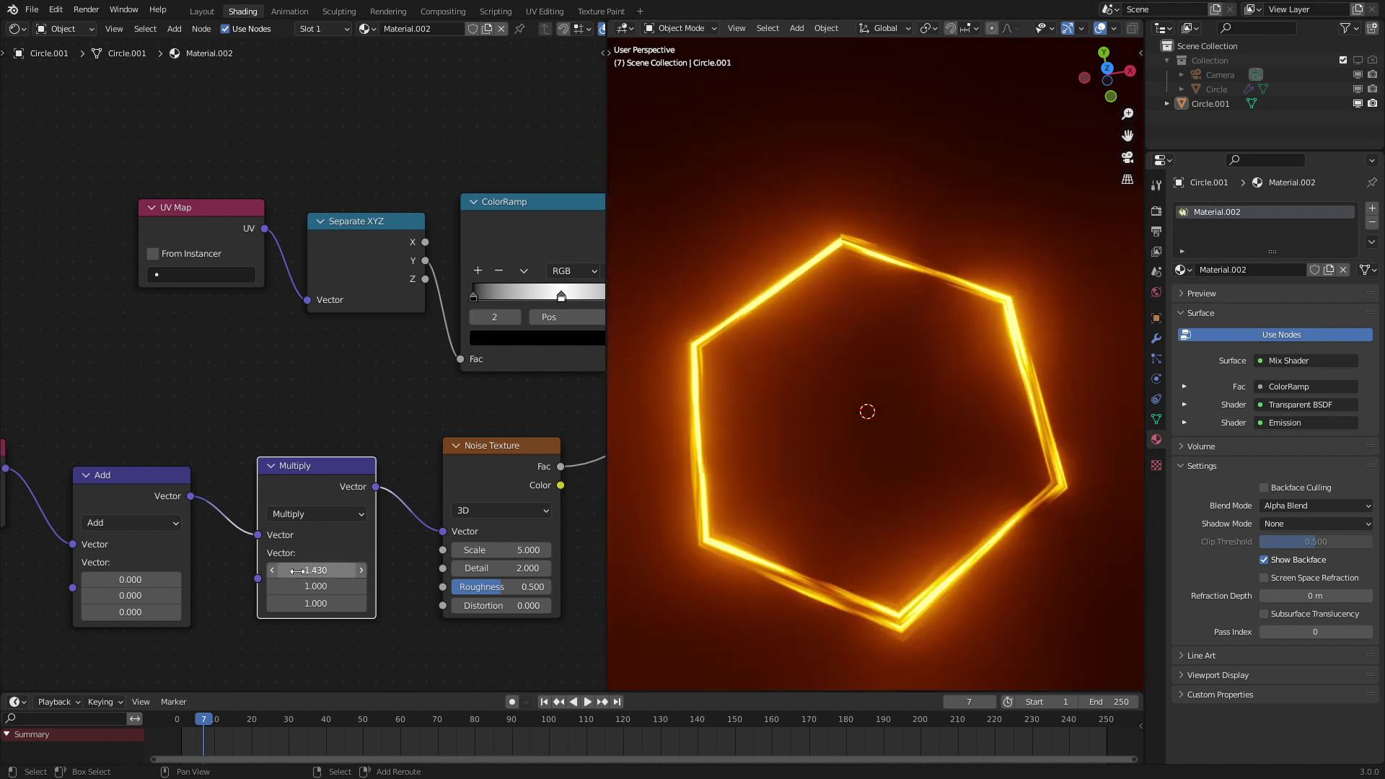
{"action": "key", "text": "Return"}
{"action": "middle_click_drag", "start_coordinate": [885, 478], "coordinate": [878, 478]}
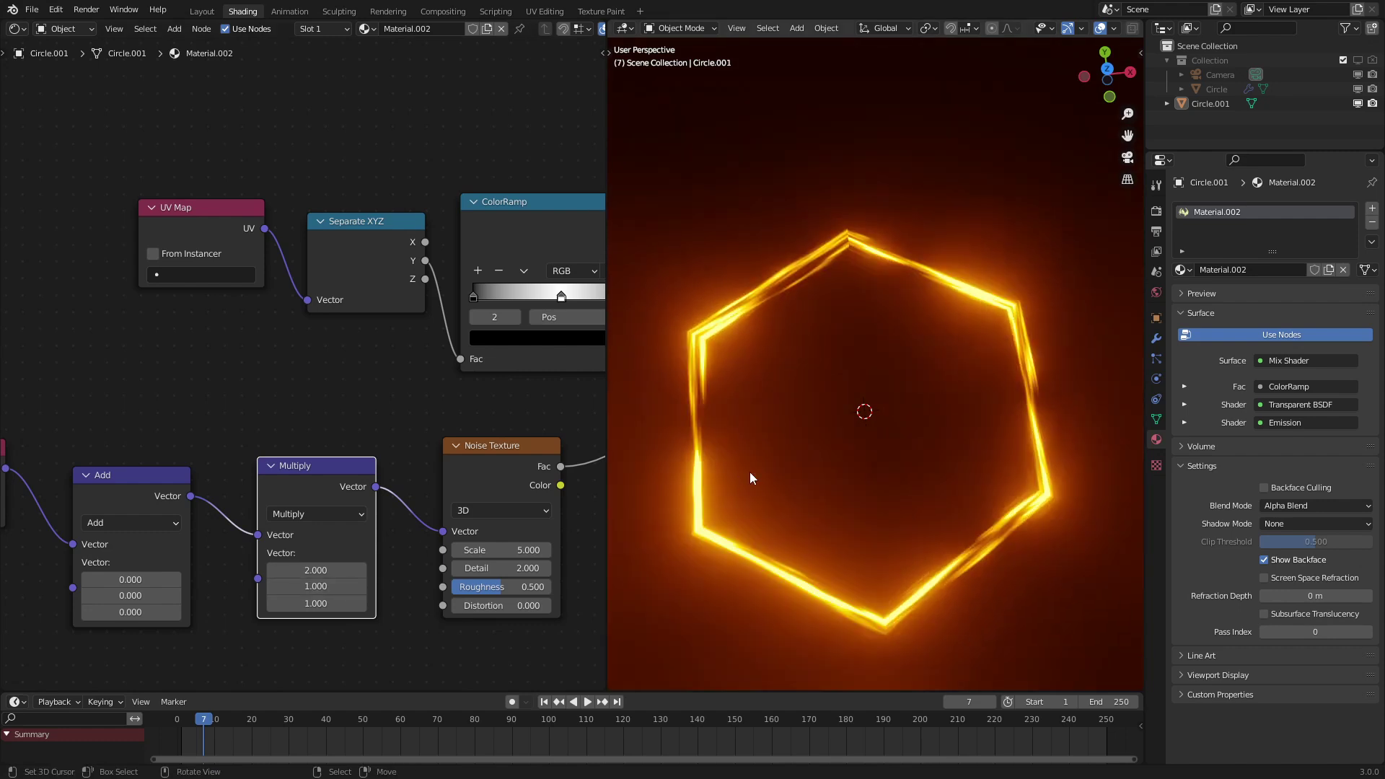
{"action": "left_click_drag", "start_coordinate": [501, 606], "coordinate": [559, 606]}
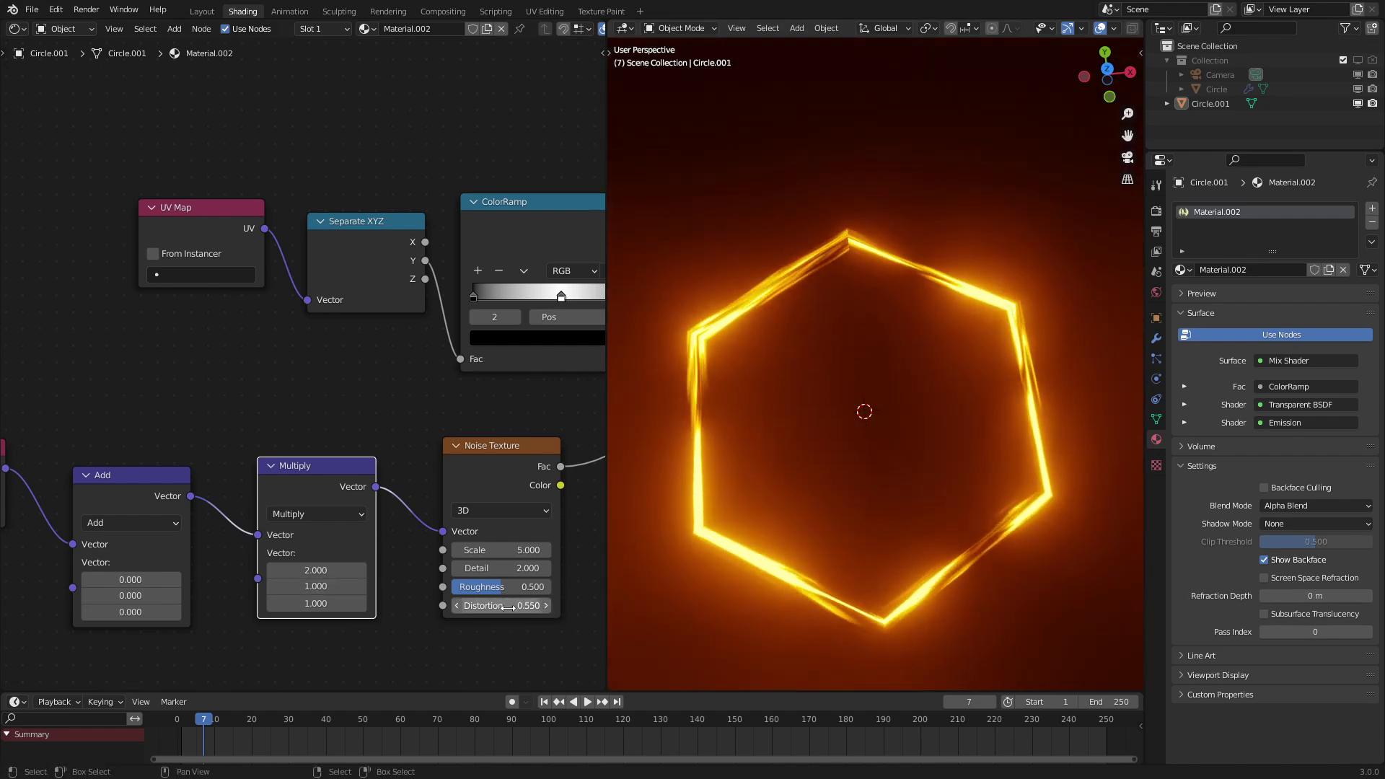
Step: Drive the Add node's Z value with the expression #frame/48 and play the animation
{"action": "middle_click_drag", "start_coordinate": [289, 557], "coordinate": [425, 499]}
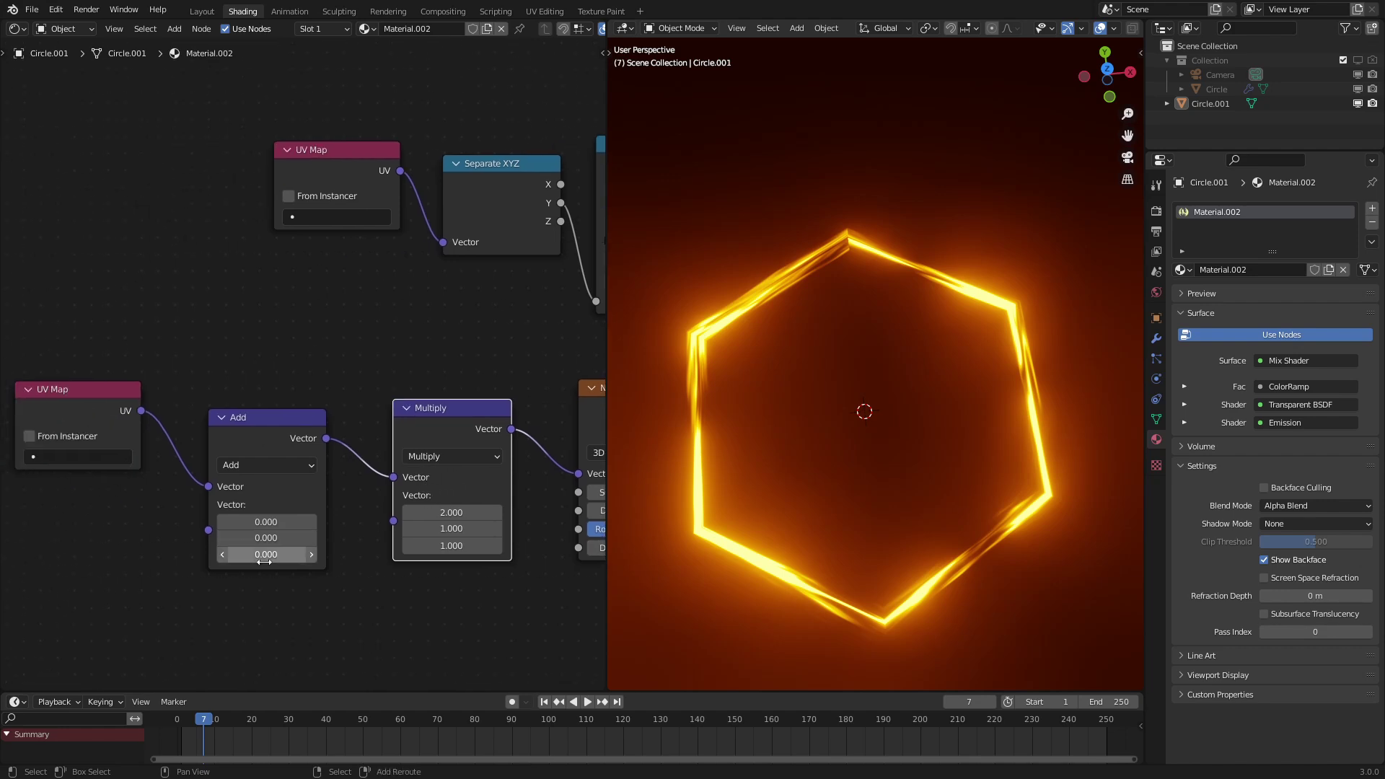
{"action": "left_click_drag", "start_coordinate": [263, 562], "coordinate": [380, 561]}
{"action": "key", "text": "Escape"}
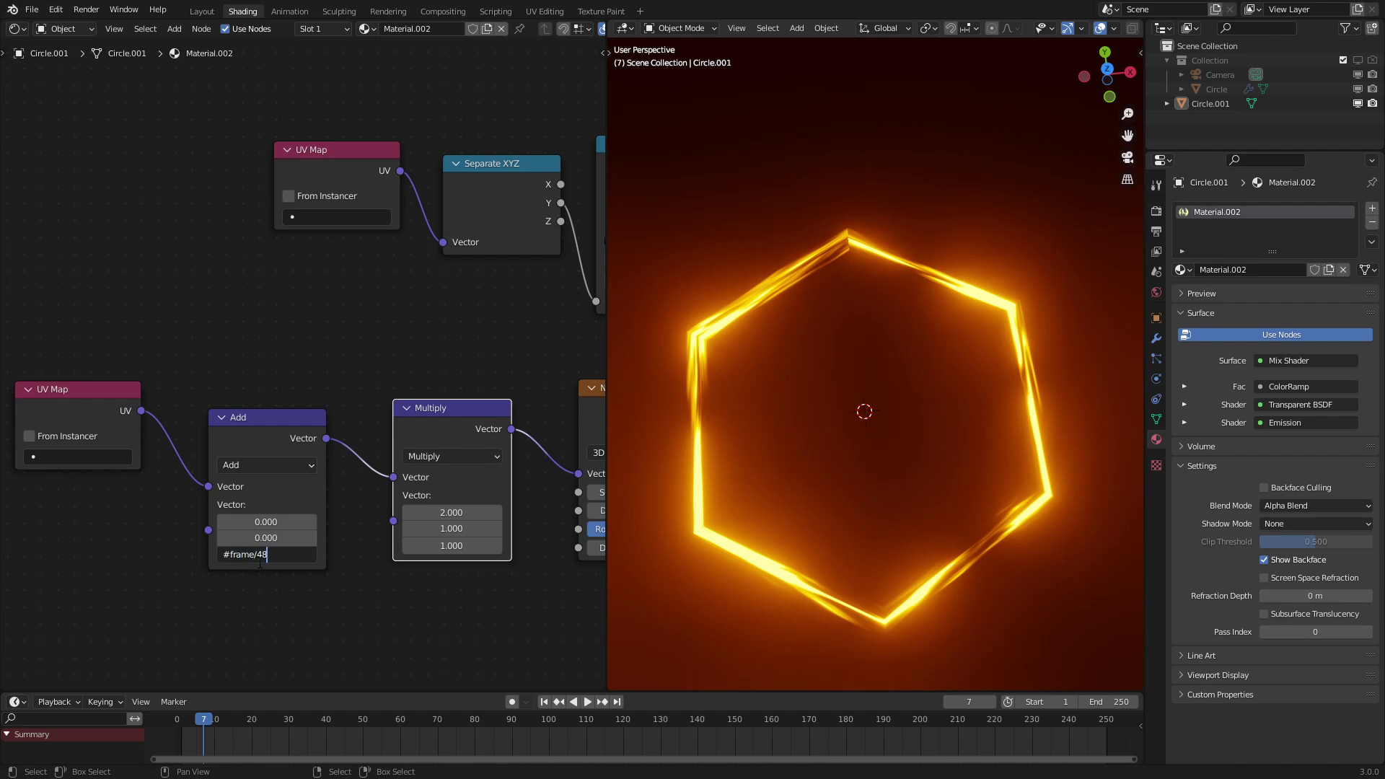
{"action": "key", "text": "space"}
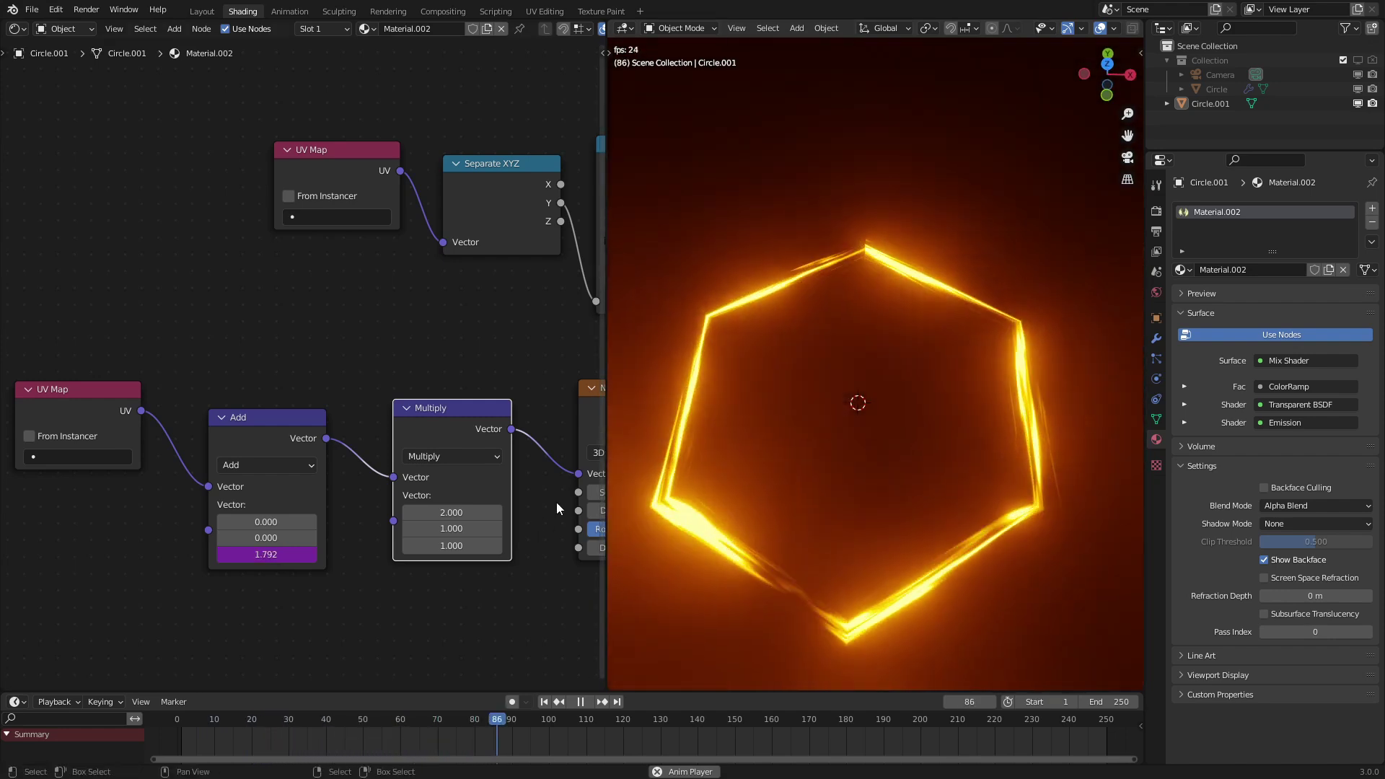
{"action": "mouse_move", "coordinate": [803, 454]}
{"action": "middle_mouse_down"}
{"action": "mouse_move", "coordinate": [727, 466]}
{"action": "mouse_move", "coordinate": [799, 456]}
{"action": "middle_mouse_up"}
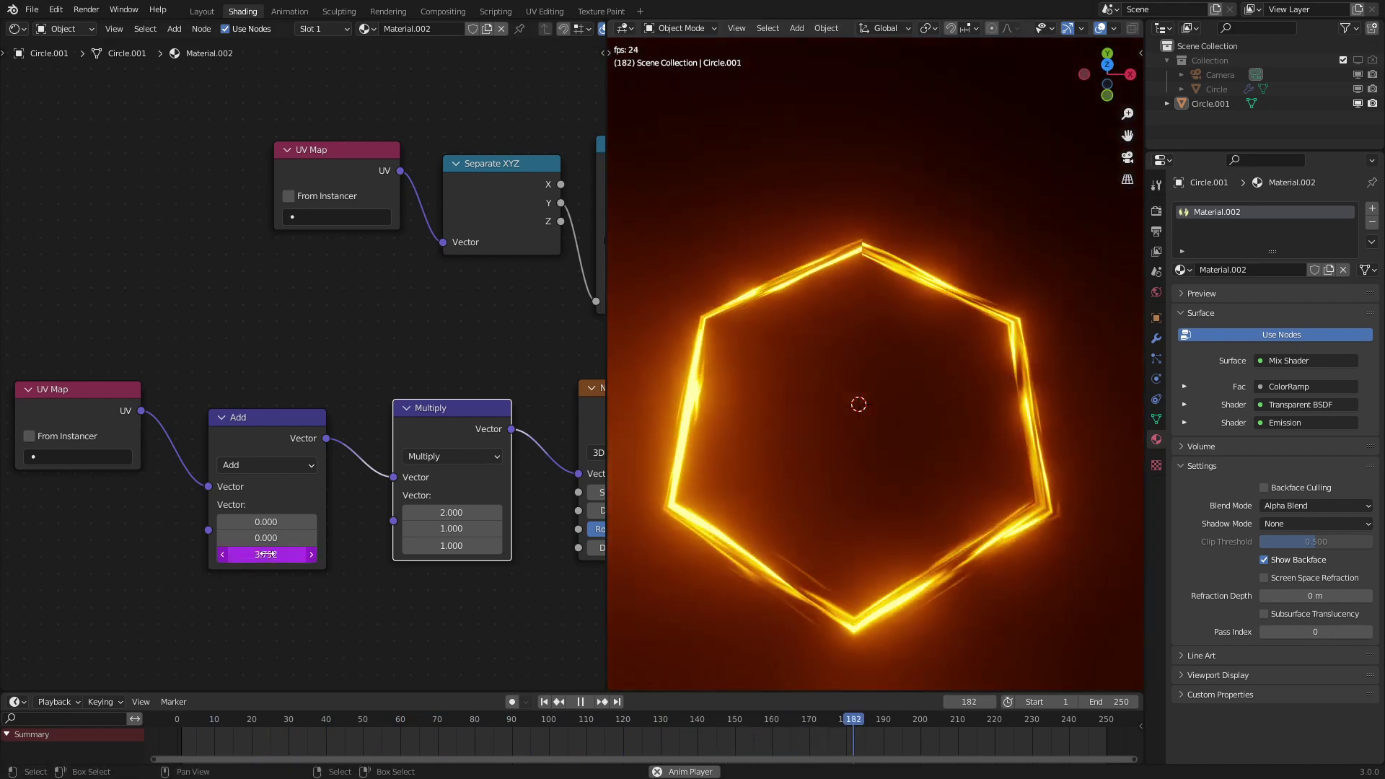
Step: Slow the noise animation by changing the divisor in the Add node's Z driver expression to 96
{"action": "double_click", "coordinate": [295, 556]}
{"action": "key", "text": "BackSpace"}
{"action": "key", "text": "BackSpace"}
{"action": "type", "text": "96"}
{"action": "key", "text": "Return"}
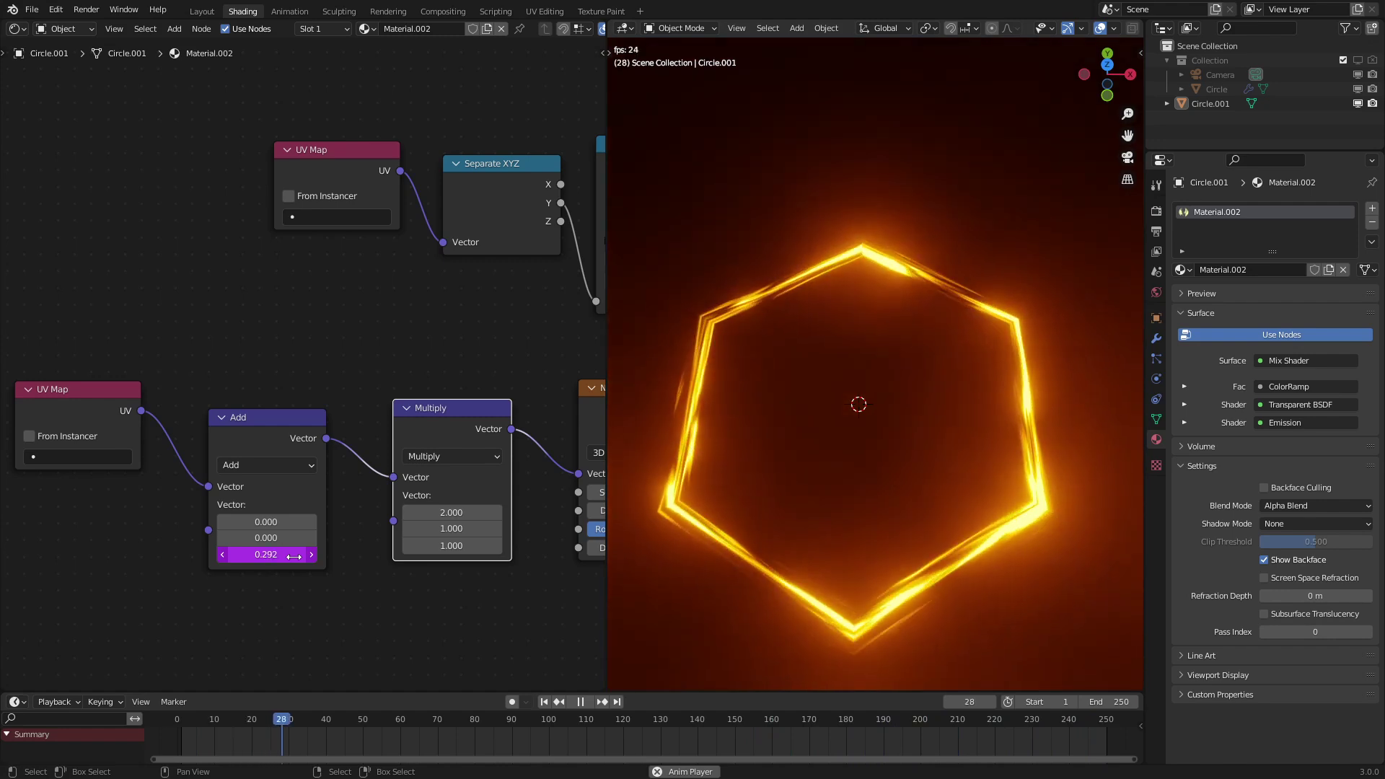
Step: Thin the hexagon ring by scaling its outer edge loop inward by a factor of about 0.87 in Edit Mode
{"action": "left_click", "coordinate": [704, 349]}
{"action": "key", "text": "Tab"}
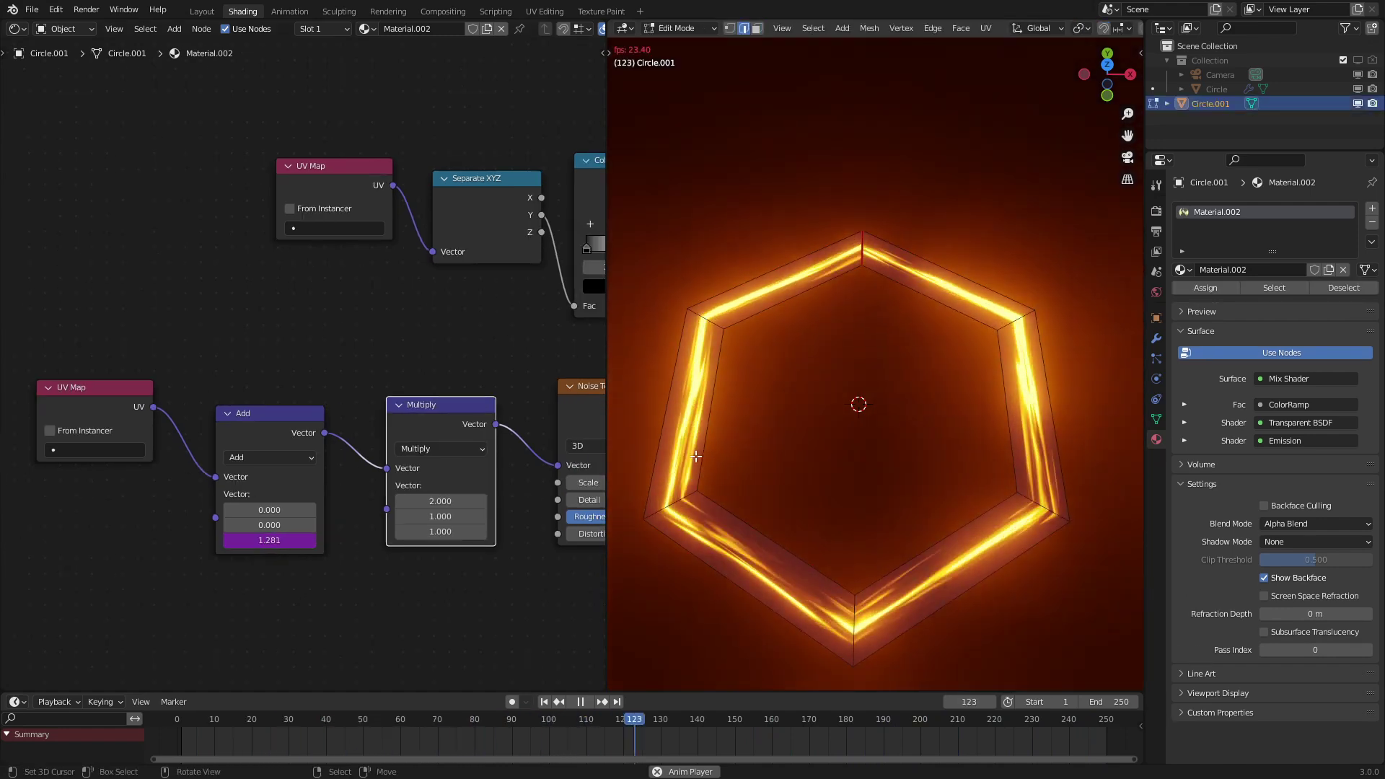
{"action": "key", "text": "a"}
{"action": "key", "text": "s"}
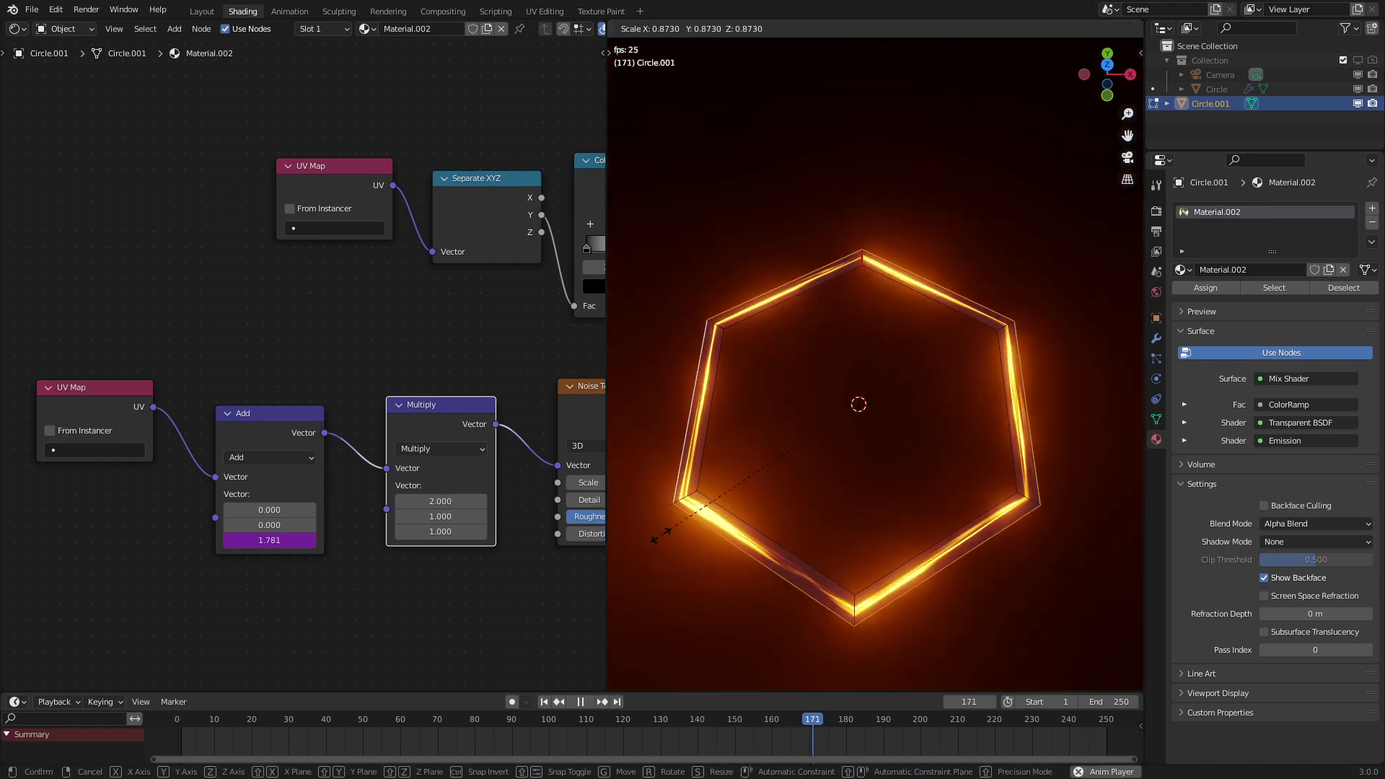
{"action": "left_click", "coordinate": [653, 539]}
{"action": "key", "text": "Tab"}
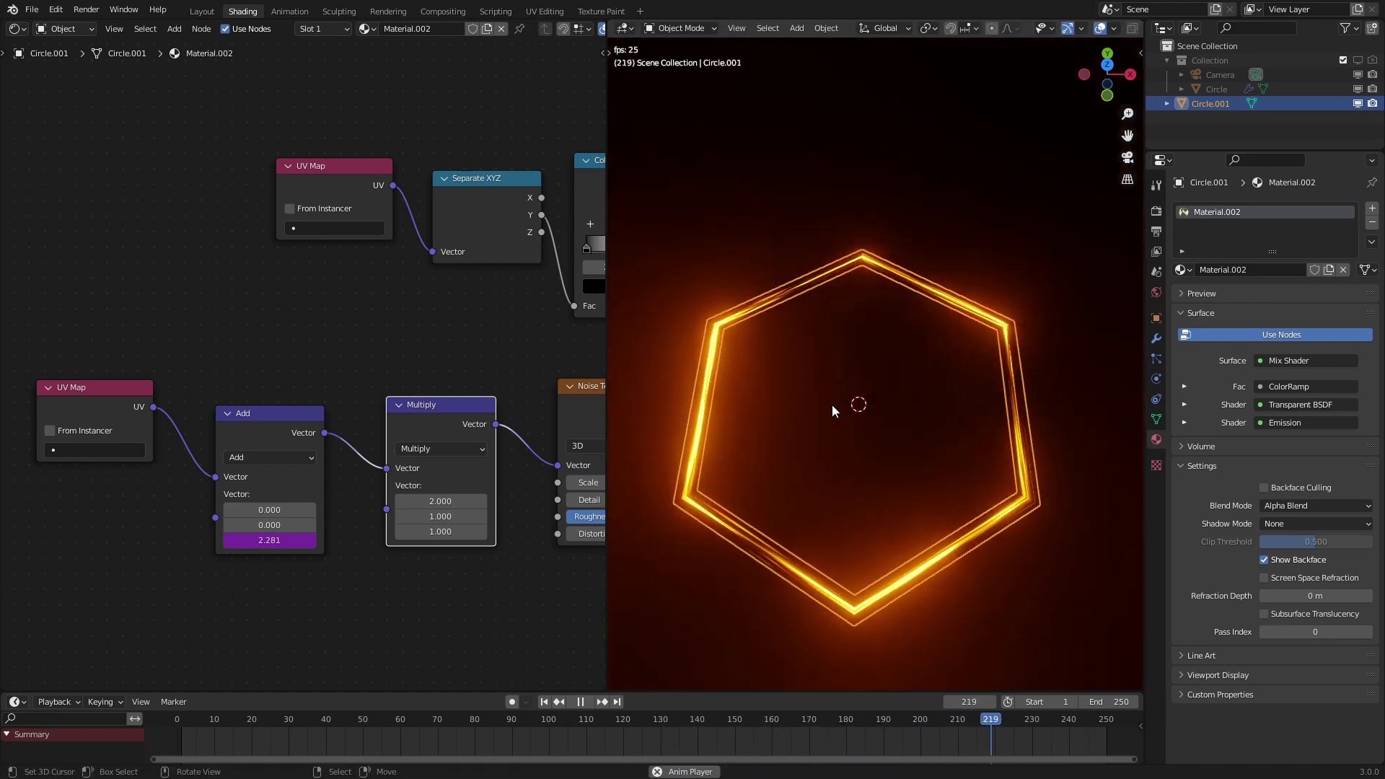
{"action": "left_click", "coordinate": [832, 403]}
{"action": "middle_click_drag", "start_coordinate": [832, 406], "coordinate": [834, 432]}
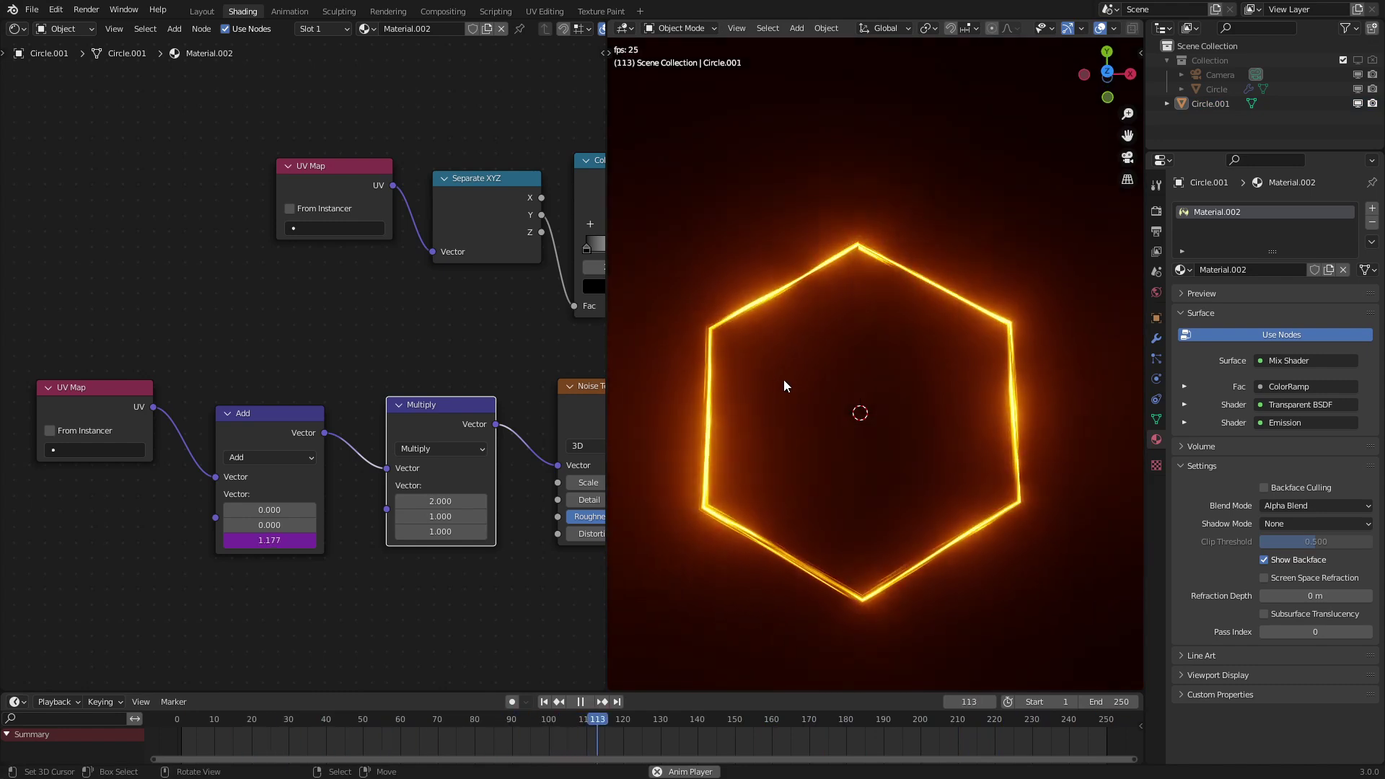
{"action": "middle_click_drag", "start_coordinate": [783, 380], "coordinate": [759, 410]}
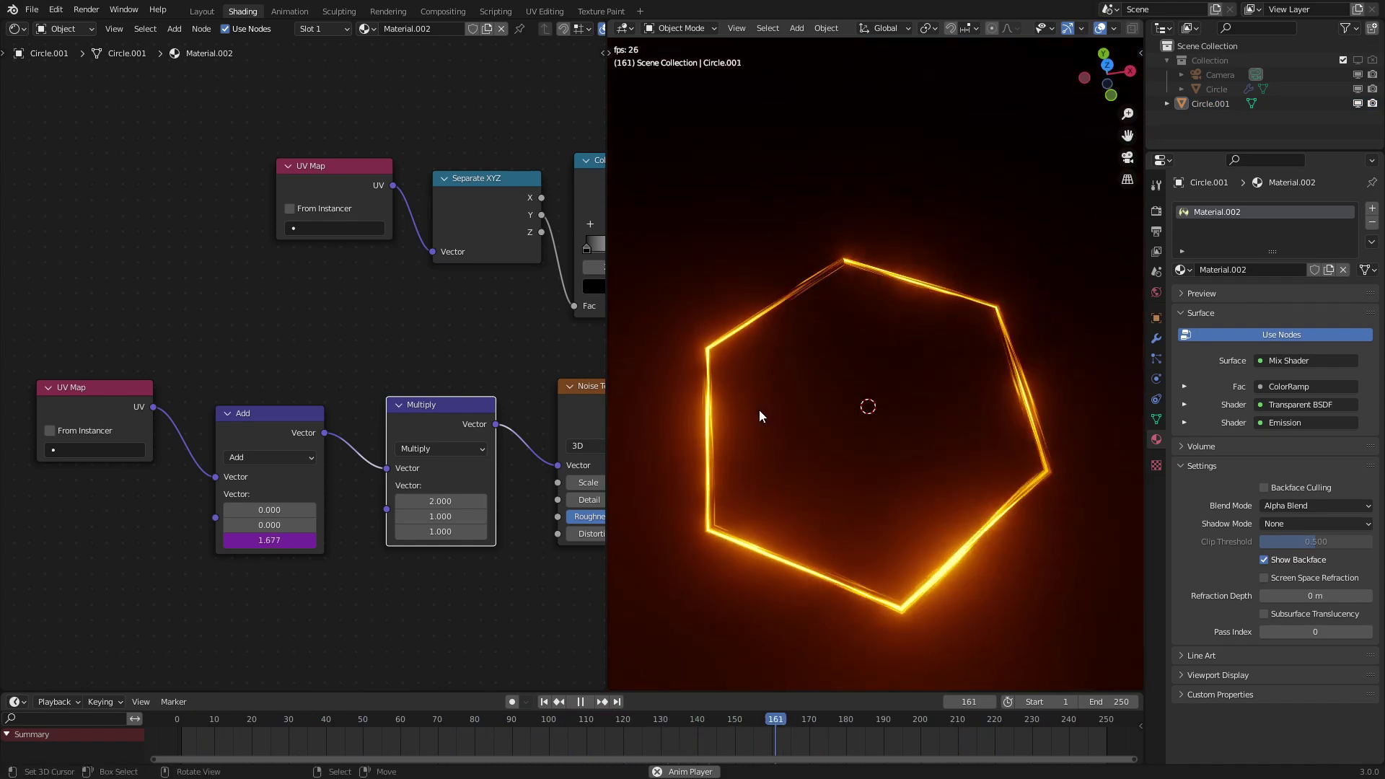
Step: Move the lower UV Map, Add, Multiply and Noise Texture nodes together closer beneath the upper node chain
{"action": "scroll", "coordinate": [514, 300], "scroll_direction": "down", "scroll_amount": 2}
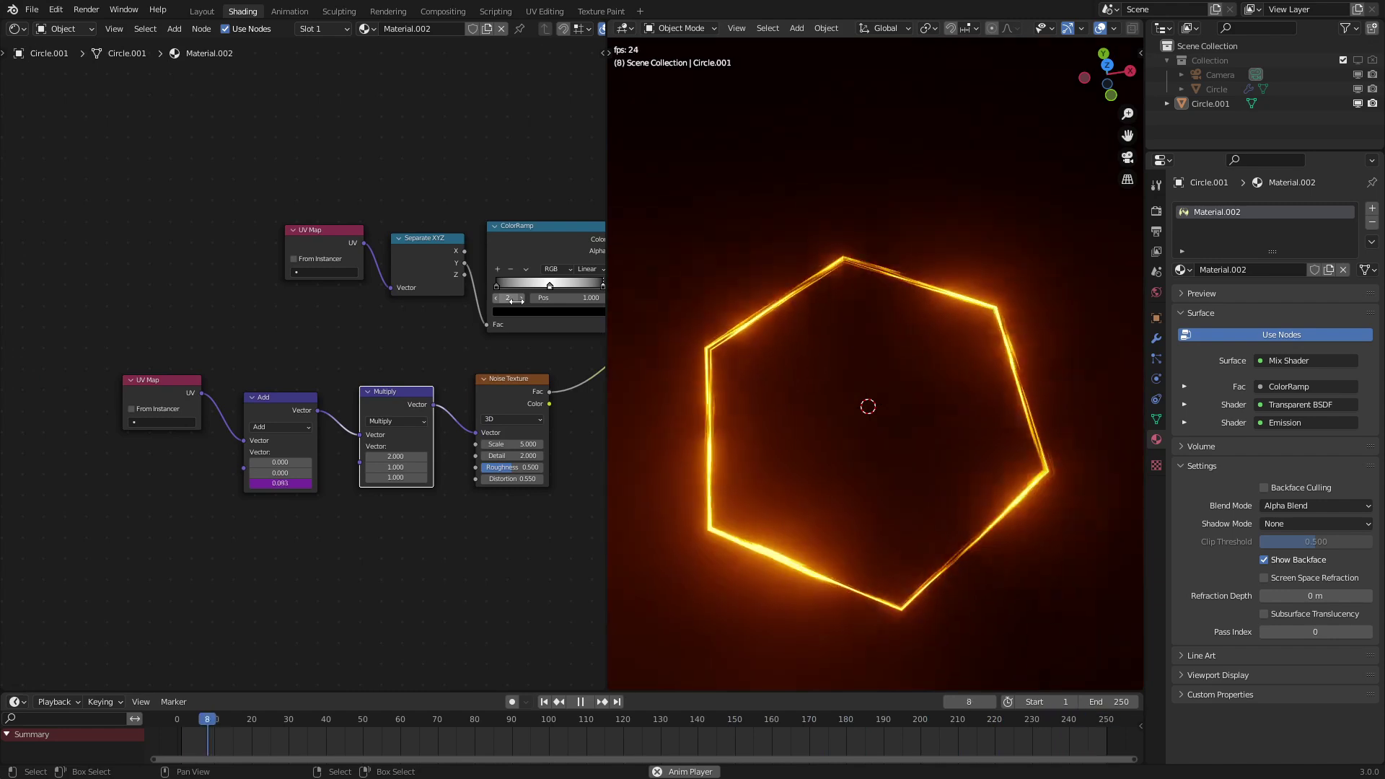
{"action": "scroll", "coordinate": [470, 336], "scroll_direction": "down", "scroll_amount": 2}
{"action": "scroll", "coordinate": [425, 339], "scroll_direction": "up", "scroll_amount": 1}
{"action": "left_click", "coordinate": [415, 357]}
{"action": "key", "text": "c"}
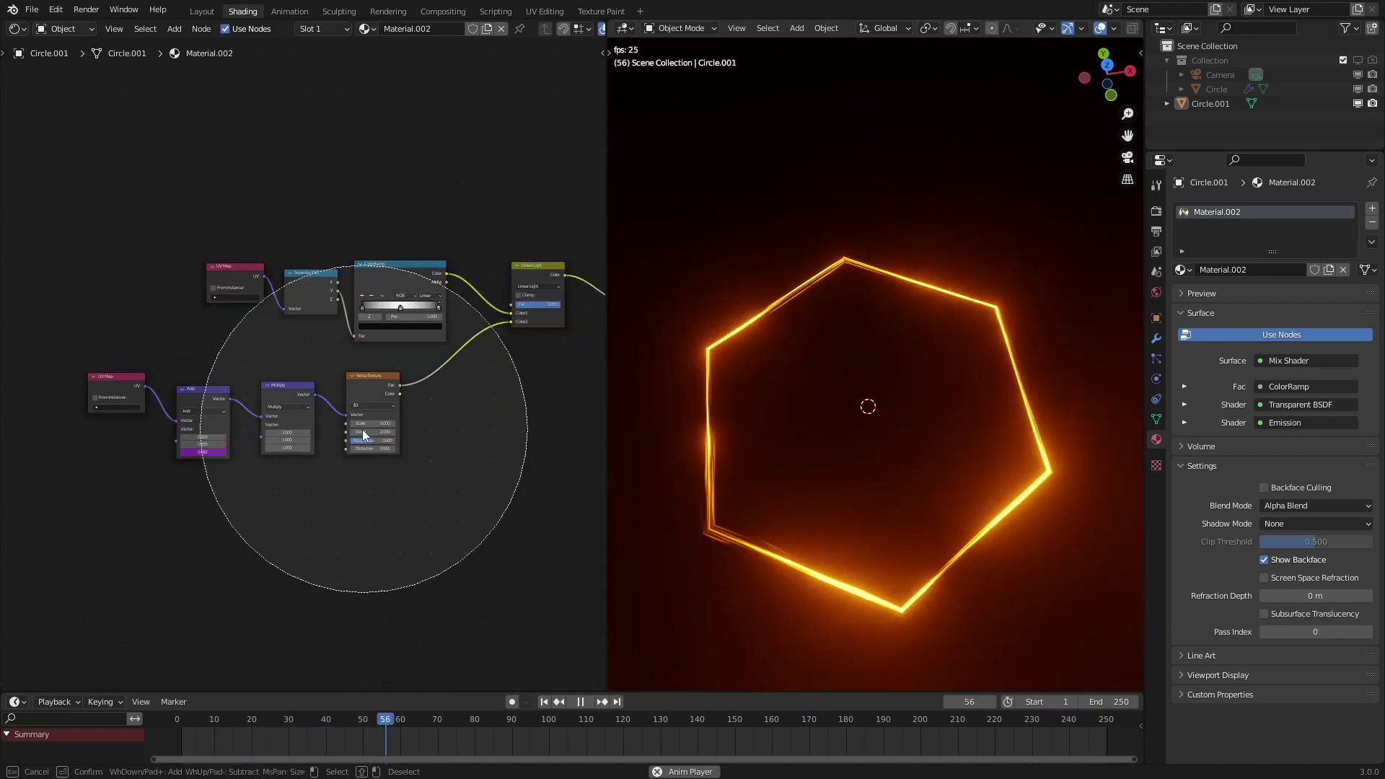
{"action": "scroll", "coordinate": [324, 493], "scroll_direction": "up", "scroll_amount": 3}
{"action": "left_click_drag", "start_coordinate": [319, 506], "coordinate": [200, 491]}
{"action": "right_click", "coordinate": [202, 491]}
{"action": "key", "text": "g"}
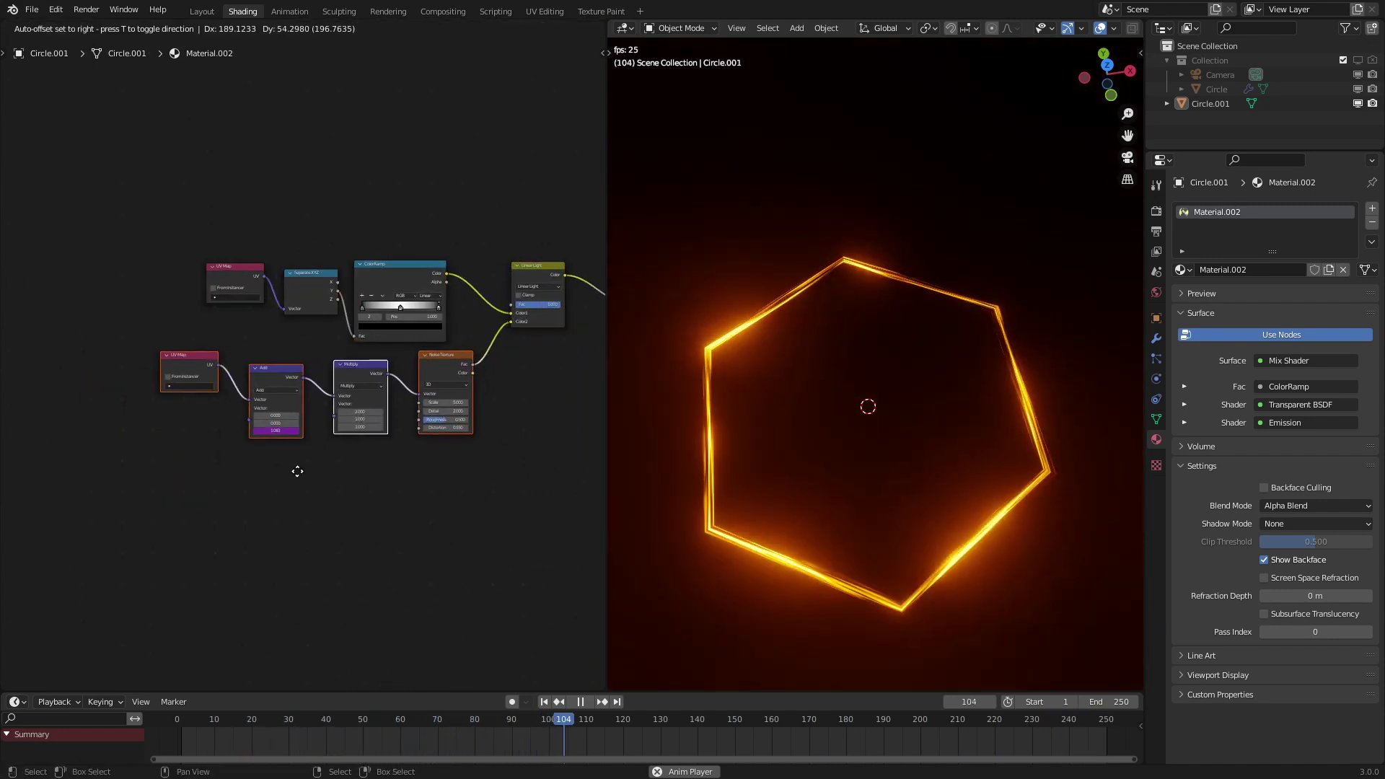
{"action": "left_click", "coordinate": [294, 473]}
Step: Switch the shader editor area to the Geometry Node Editor and create a new geometry node tree for the hexagon ring
{"action": "left_click", "coordinate": [15, 28]}
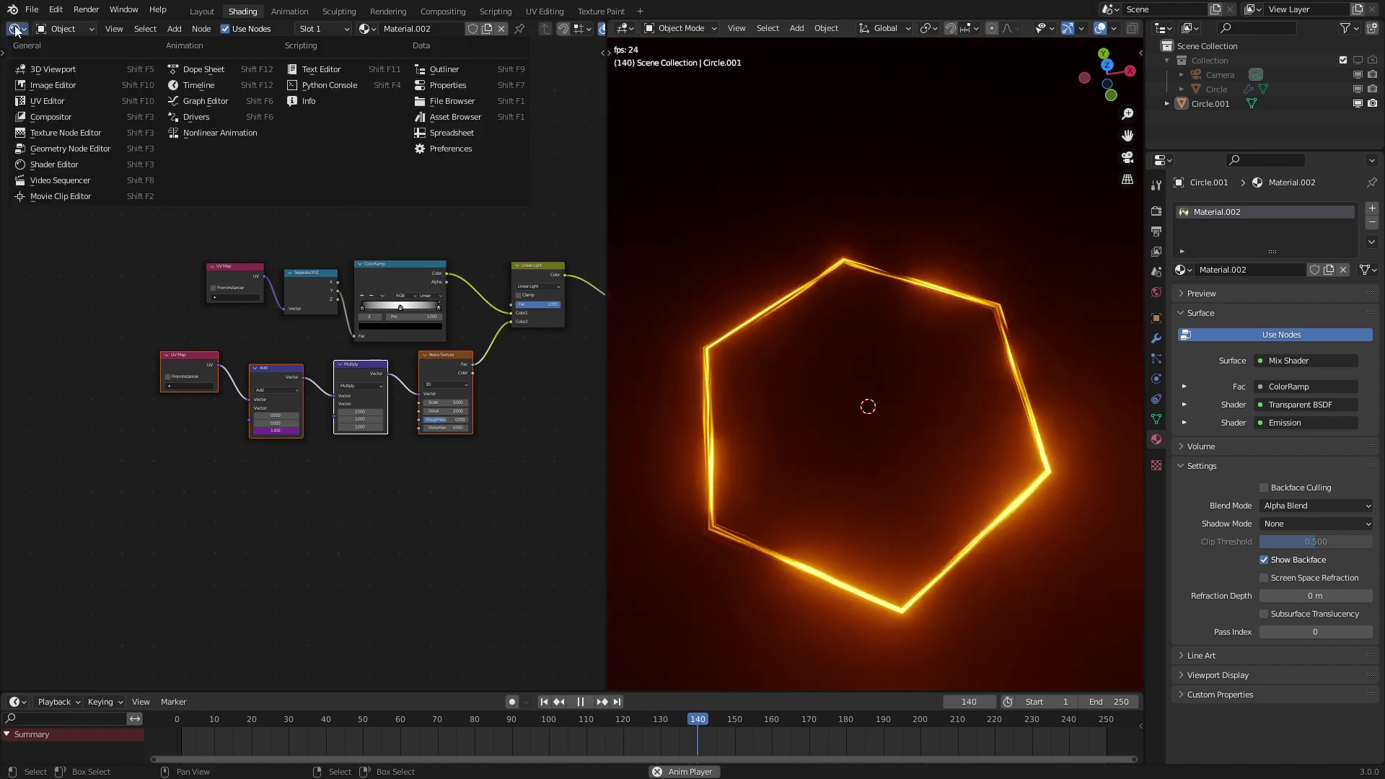
{"action": "left_click", "coordinate": [67, 149]}
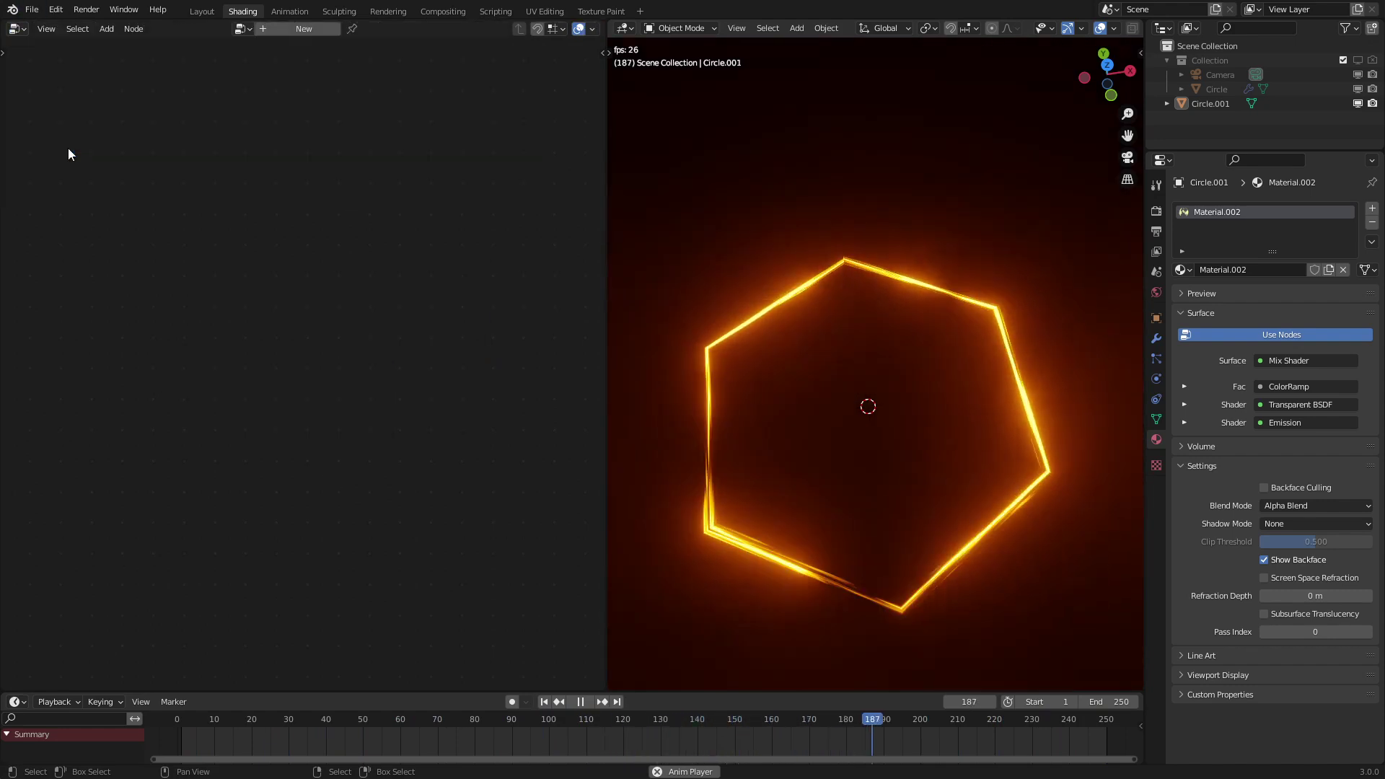
{"action": "left_click", "coordinate": [281, 29]}
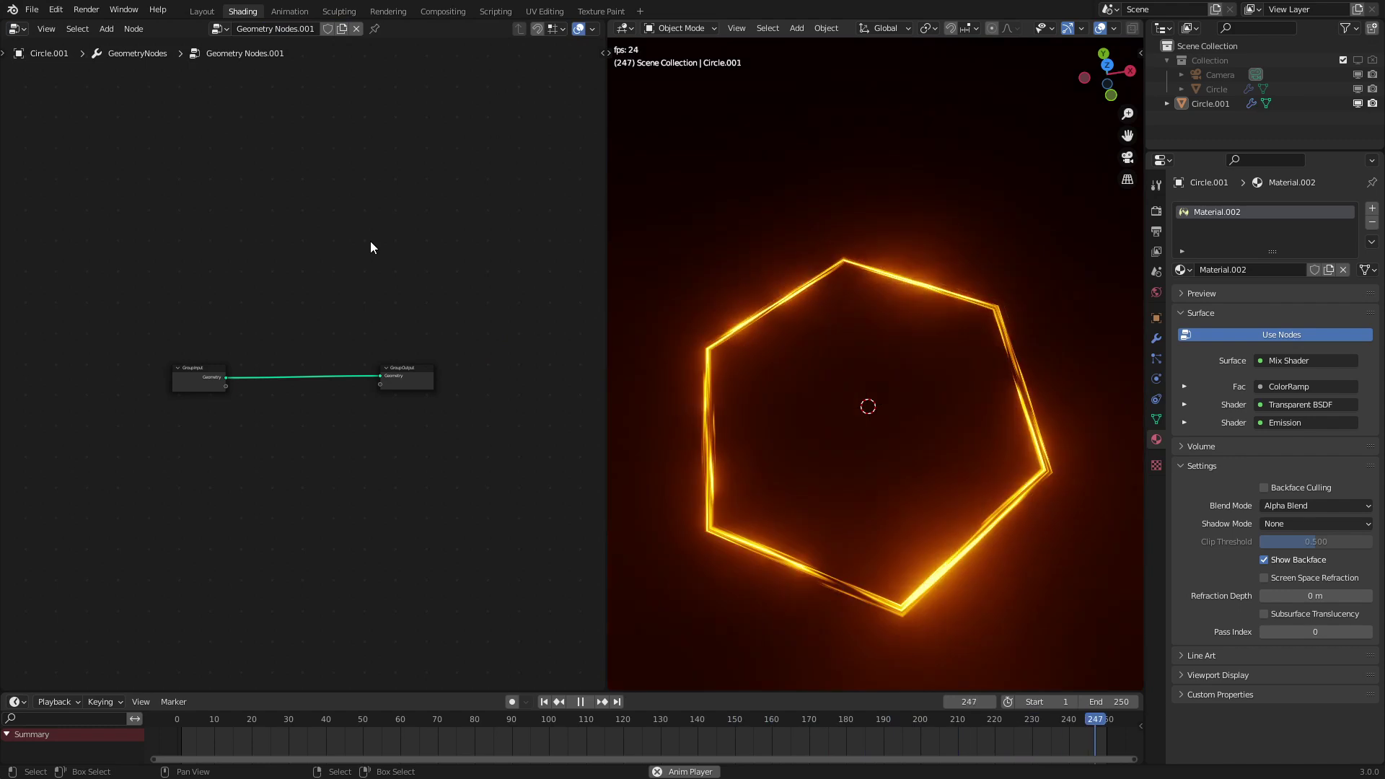
Step: Add an Instance on Points node below the link between Group Input and Group Output
{"action": "key", "text": "Home"}
{"action": "key", "text": "shift+a"}
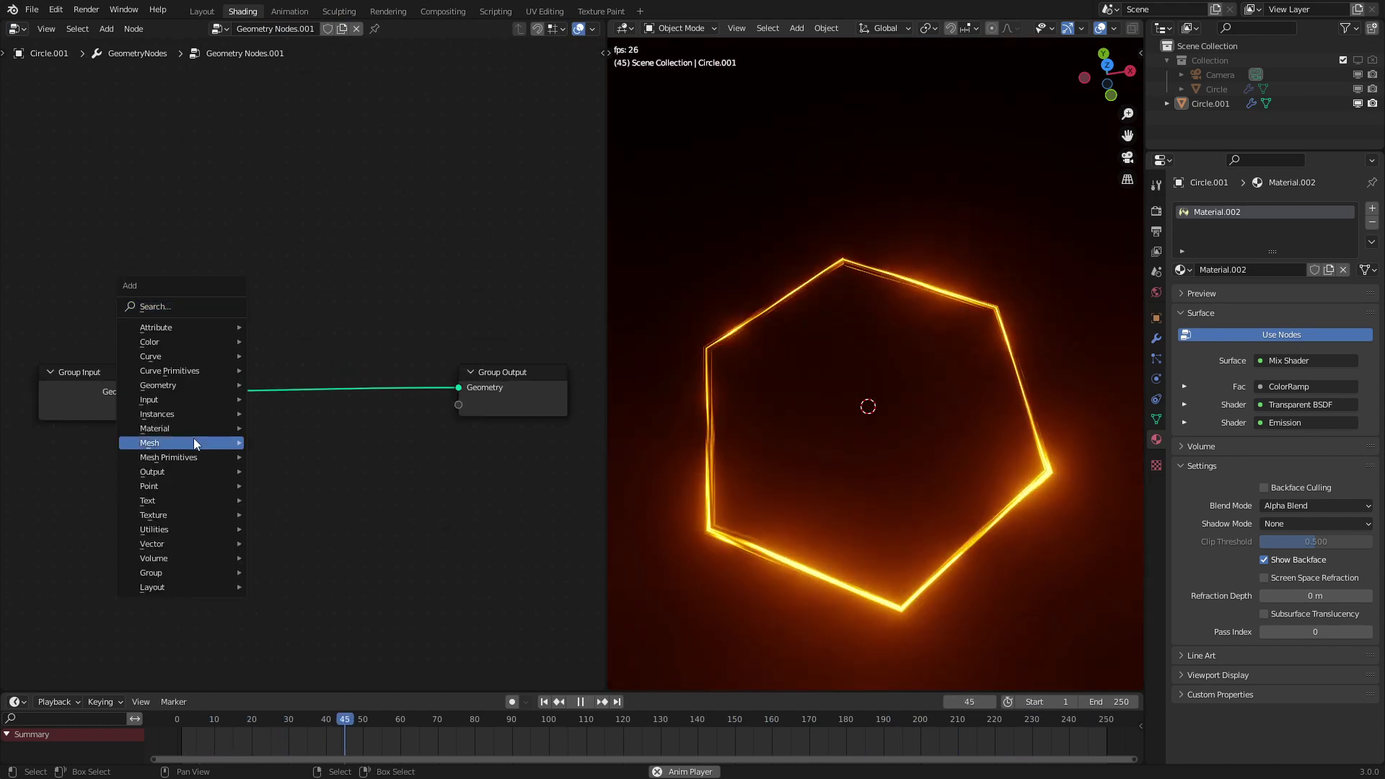
{"action": "mouse_move", "coordinate": [165, 414]}
{"action": "left_click", "coordinate": [300, 418]}
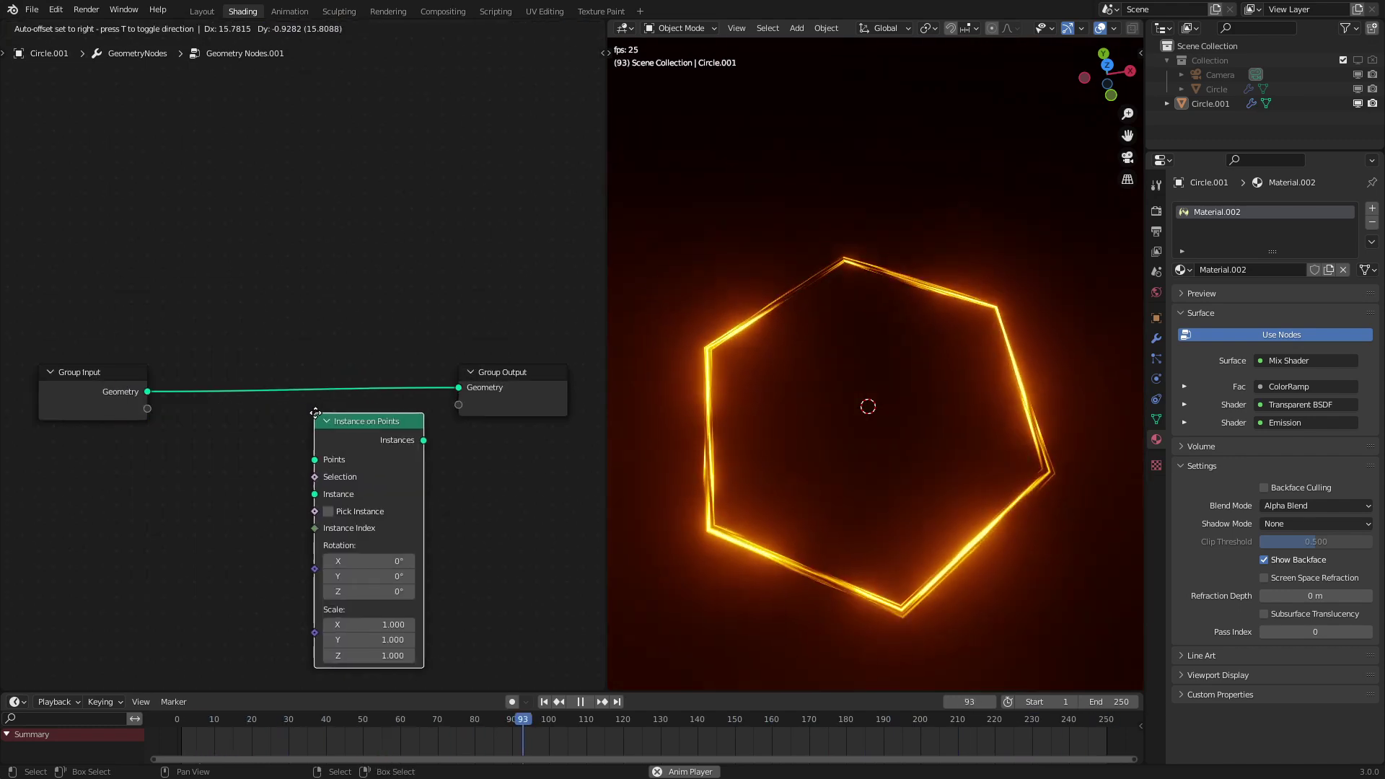
{"action": "left_click", "coordinate": [312, 410]}
Step: Add a Mesh Line node above the Group Input node
{"action": "scroll", "coordinate": [313, 403], "scroll_direction": "down", "scroll_amount": 4}
{"action": "middle_click_drag", "start_coordinate": [121, 435], "coordinate": [231, 354]}
{"action": "scroll", "coordinate": [231, 354], "scroll_direction": "up", "scroll_amount": 4}
{"action": "key", "text": "shift+a"}
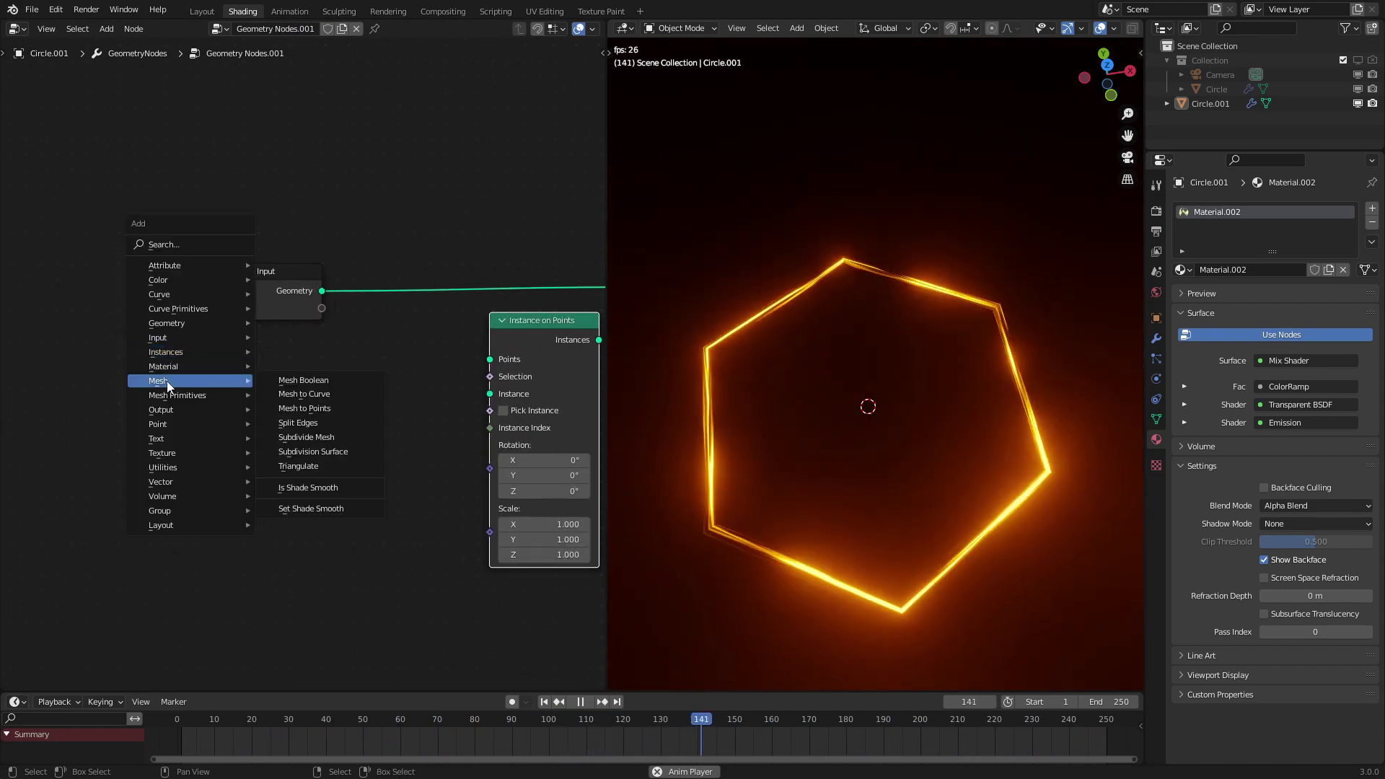
{"action": "mouse_move", "coordinate": [153, 399]}
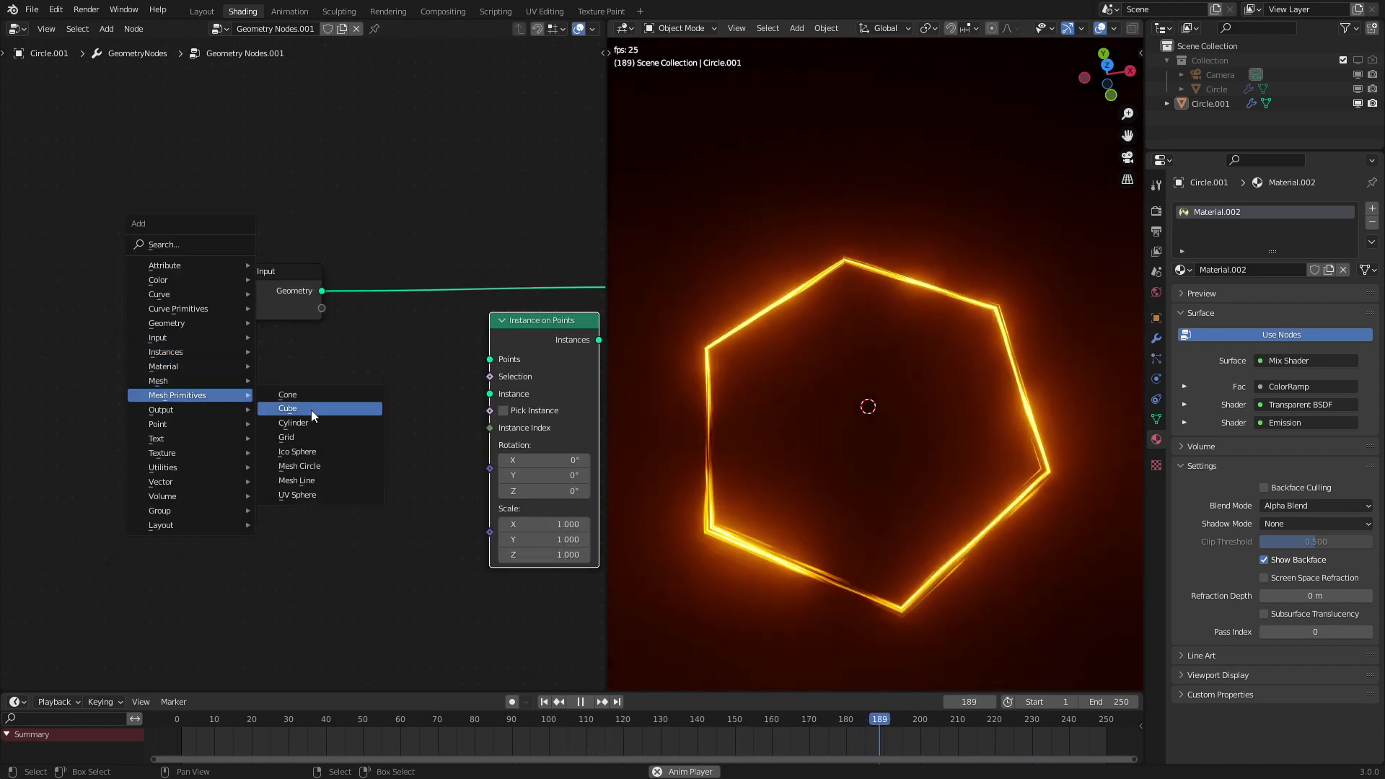
{"action": "left_click", "coordinate": [308, 482]}
{"action": "left_click", "coordinate": [222, 48]}
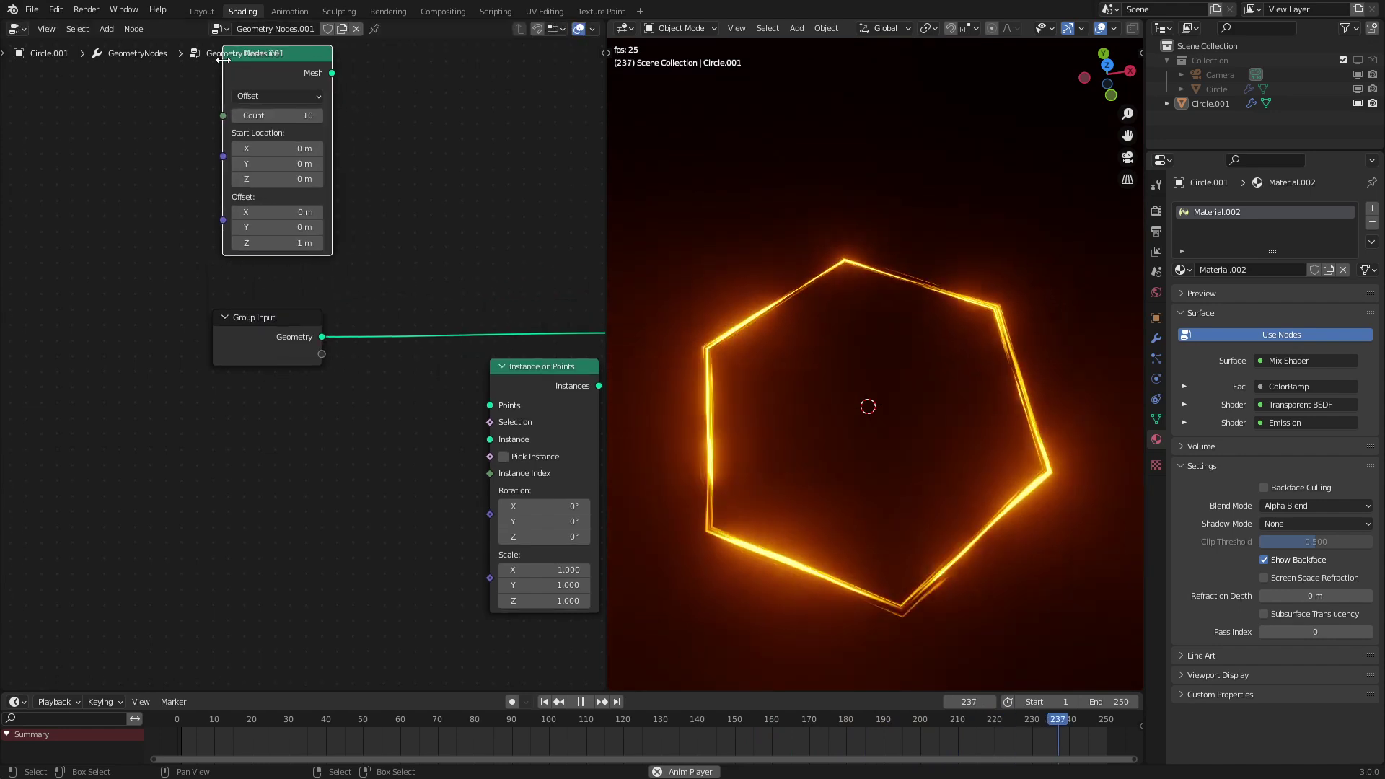
Step: Insert Instance on Points before Group Output, feeding Group Input's Geometry into Instance and the Mesh Line's Mesh into Points
{"action": "middle_click_drag", "start_coordinate": [403, 364], "coordinate": [308, 428]}
{"action": "left_click", "coordinate": [448, 427]}
{"action": "left_click_drag", "start_coordinate": [448, 426], "coordinate": [414, 362]}
{"action": "scroll", "coordinate": [391, 388], "scroll_direction": "up", "scroll_amount": 2}
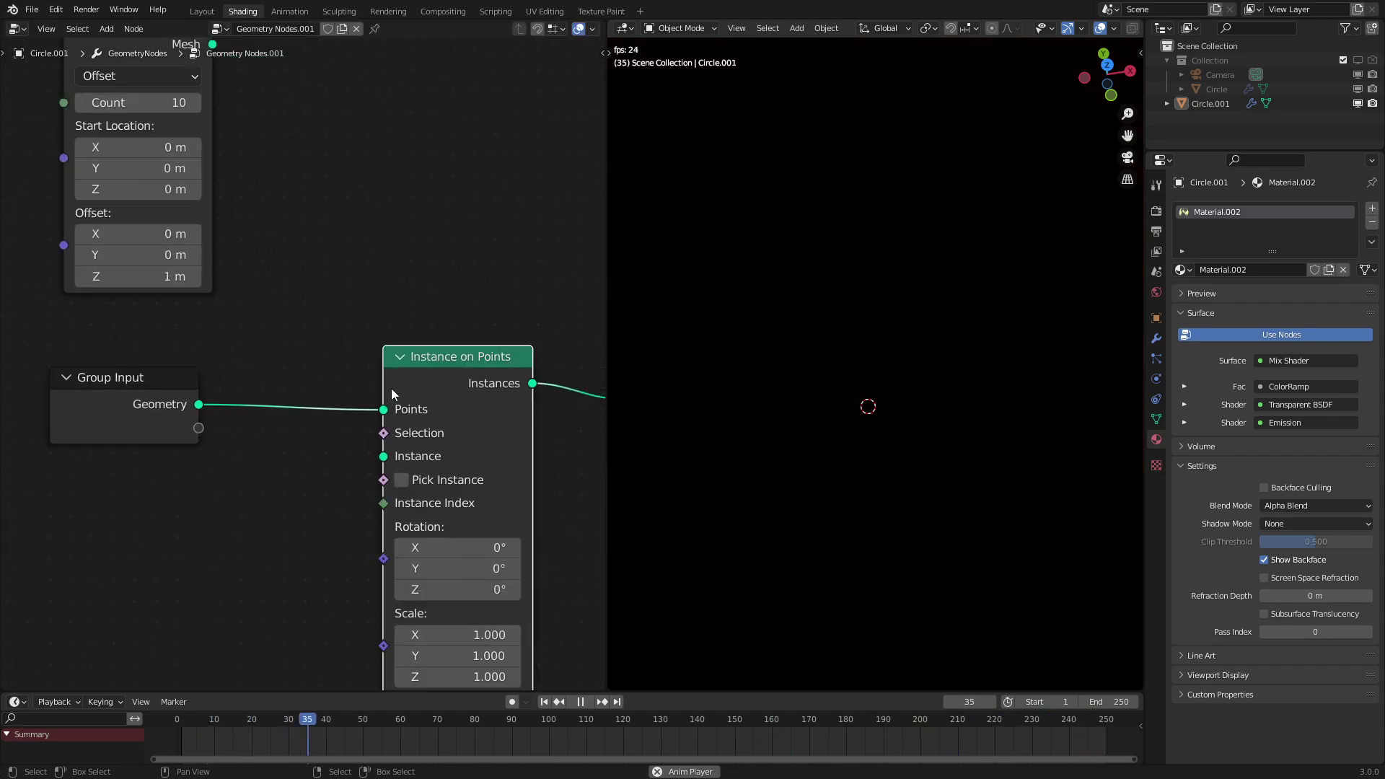
{"action": "scroll", "coordinate": [350, 421], "scroll_direction": "down", "scroll_amount": 1}
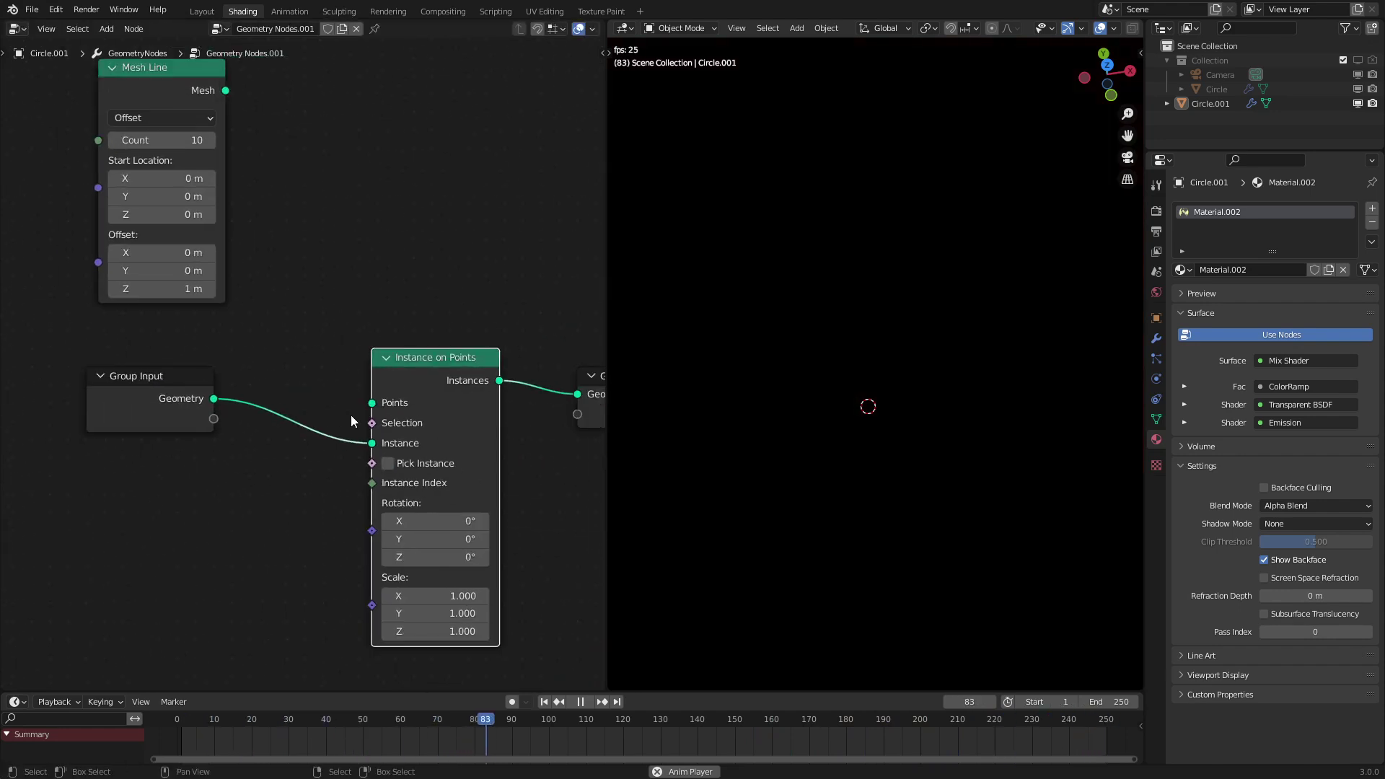
{"action": "middle_click_drag", "start_coordinate": [233, 199], "coordinate": [241, 219]}
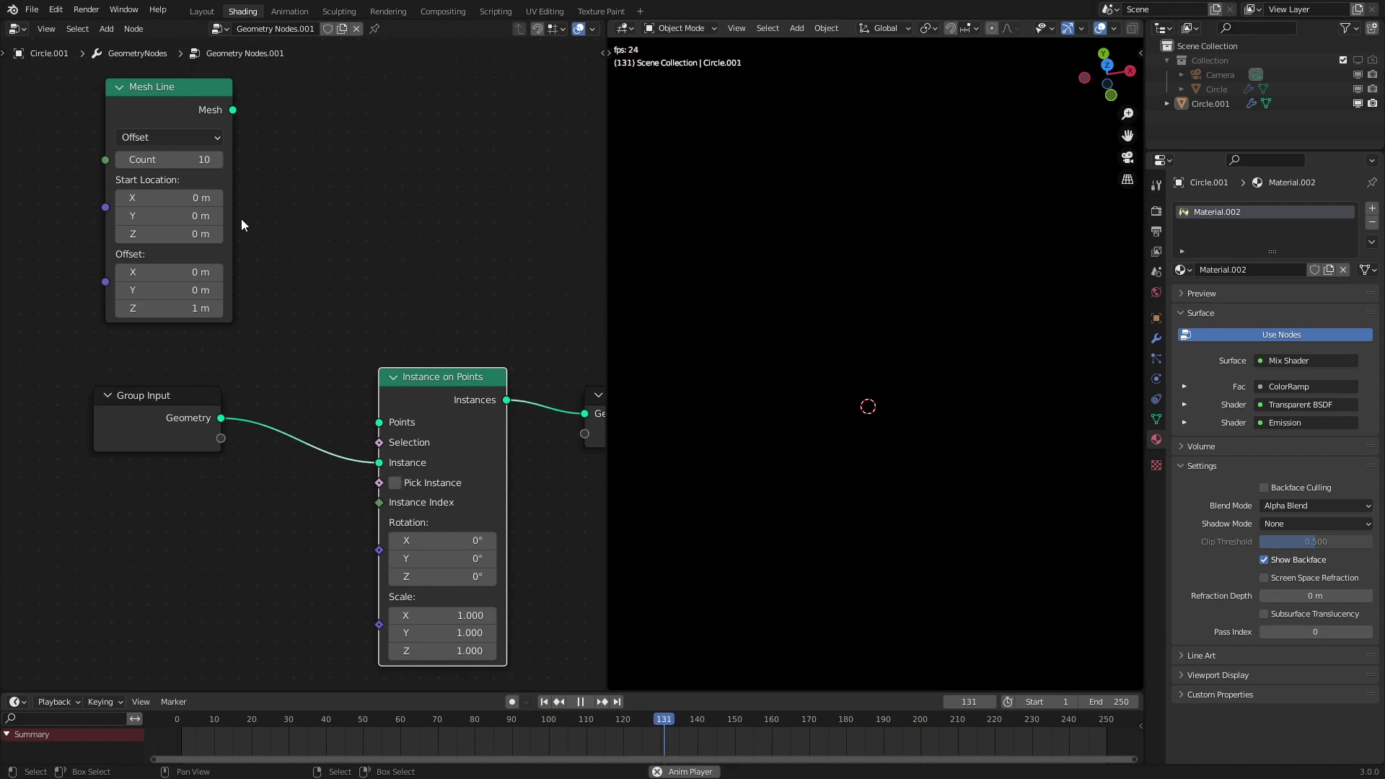
{"action": "left_click_drag", "start_coordinate": [232, 110], "coordinate": [383, 424]}
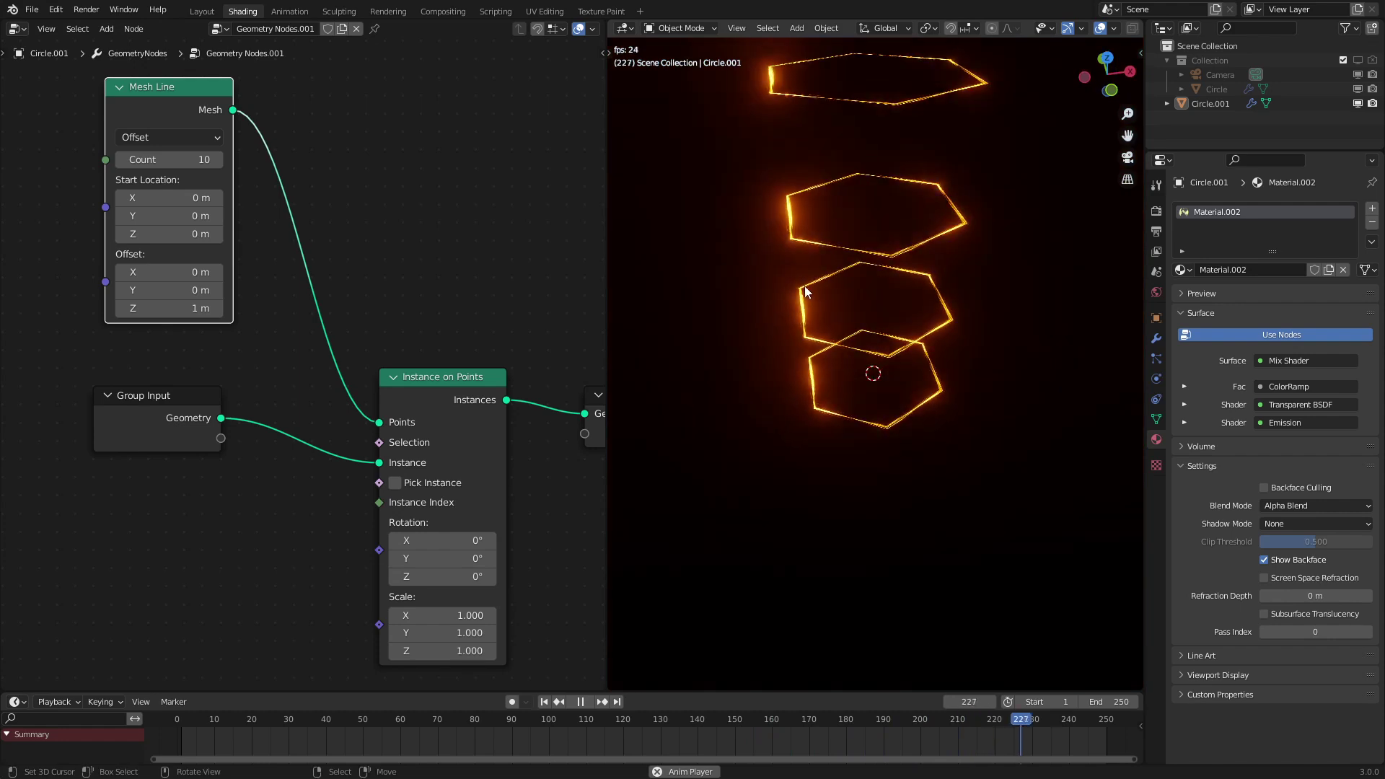
Step: Set the Mesh Line node to End Points mode with an End Location Z of 0.35 m
{"action": "left_click_drag", "start_coordinate": [191, 129], "coordinate": [183, 132]}
{"action": "left_click", "coordinate": [175, 140]}
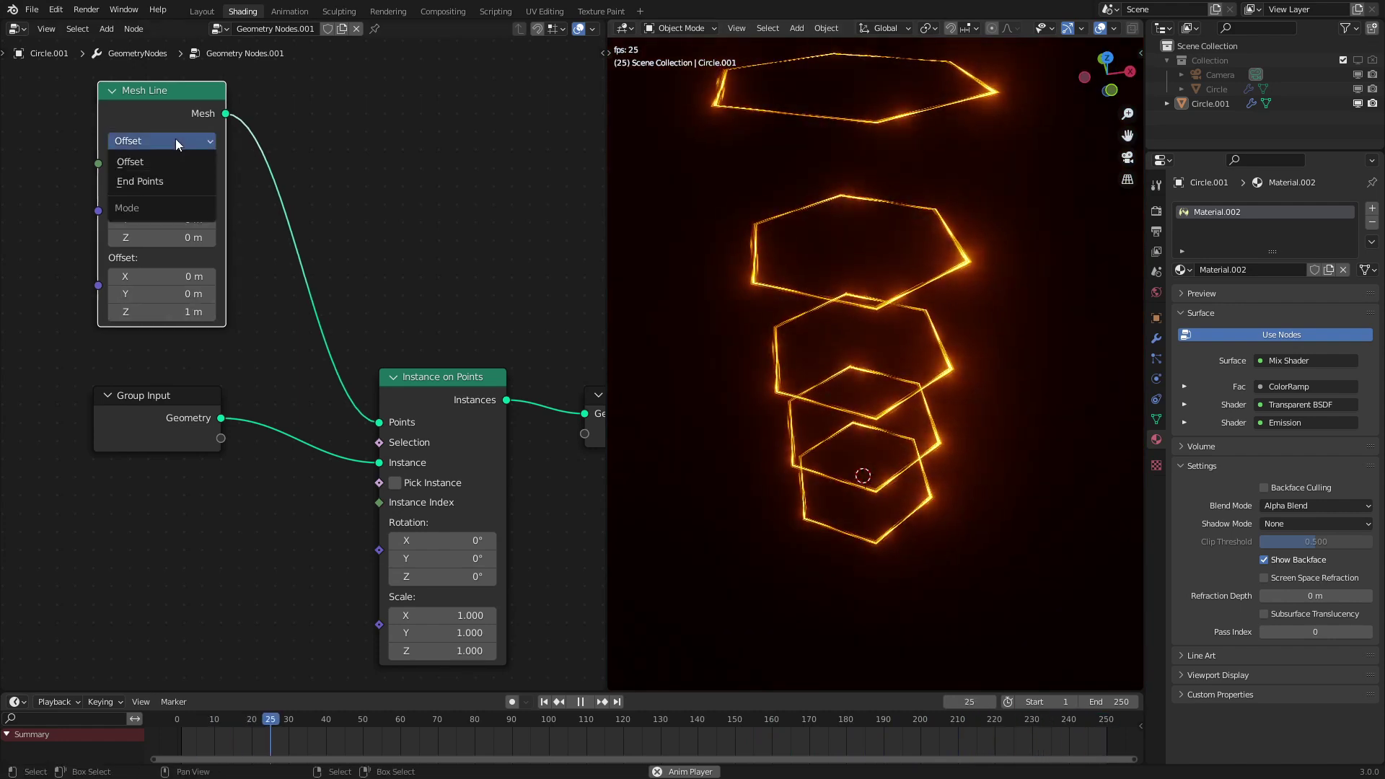
{"action": "left_click", "coordinate": [166, 177]}
{"action": "left_click_drag", "start_coordinate": [166, 335], "coordinate": [116, 334]}
{"action": "left_click_drag", "start_coordinate": [162, 186], "coordinate": [199, 186]}
{"action": "right_click", "coordinate": [198, 186]}
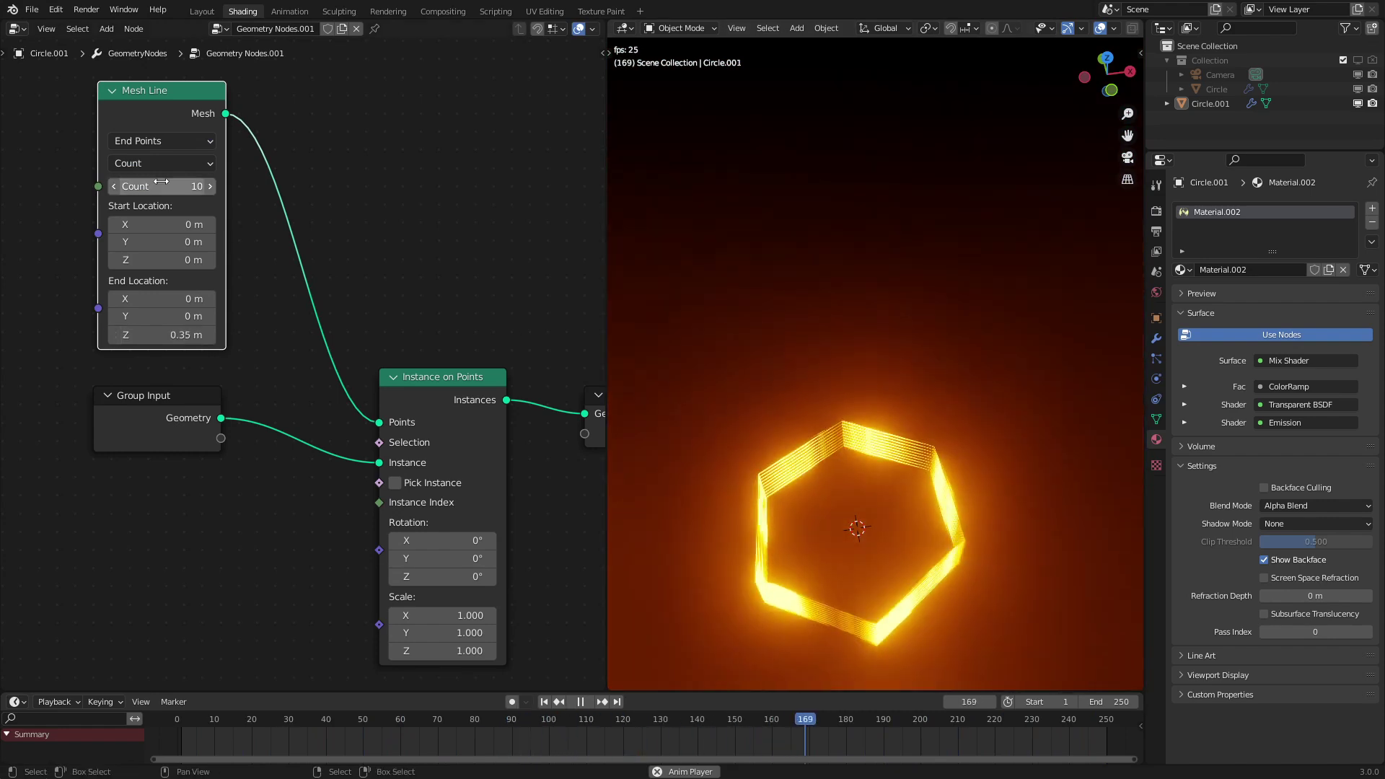
Step: Add a Random Value node and connect its Value output to the Scale input of Instance on Points
{"action": "middle_click_drag", "start_coordinate": [898, 612], "coordinate": [909, 425]}
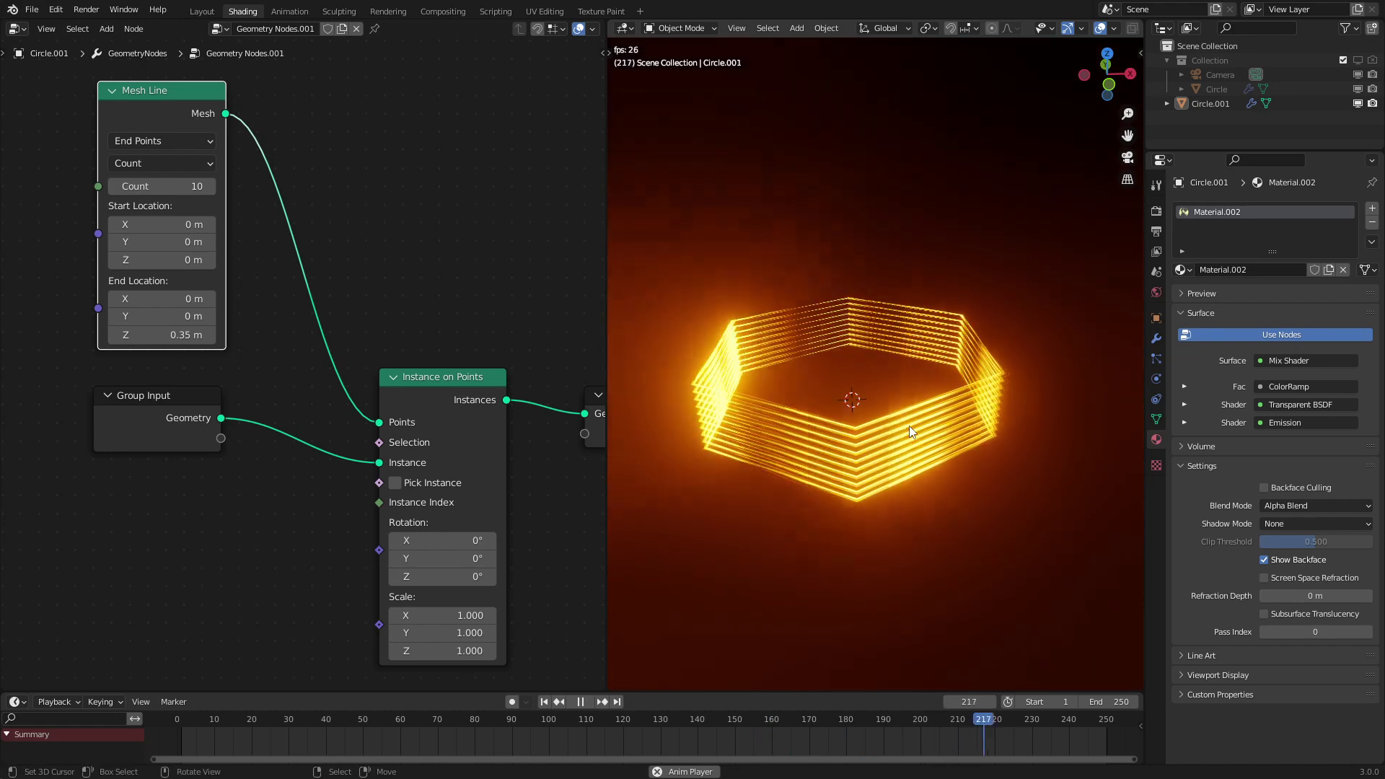
{"action": "middle_click_drag", "start_coordinate": [236, 470], "coordinate": [327, 266]}
{"action": "key", "text": "shift+a"}
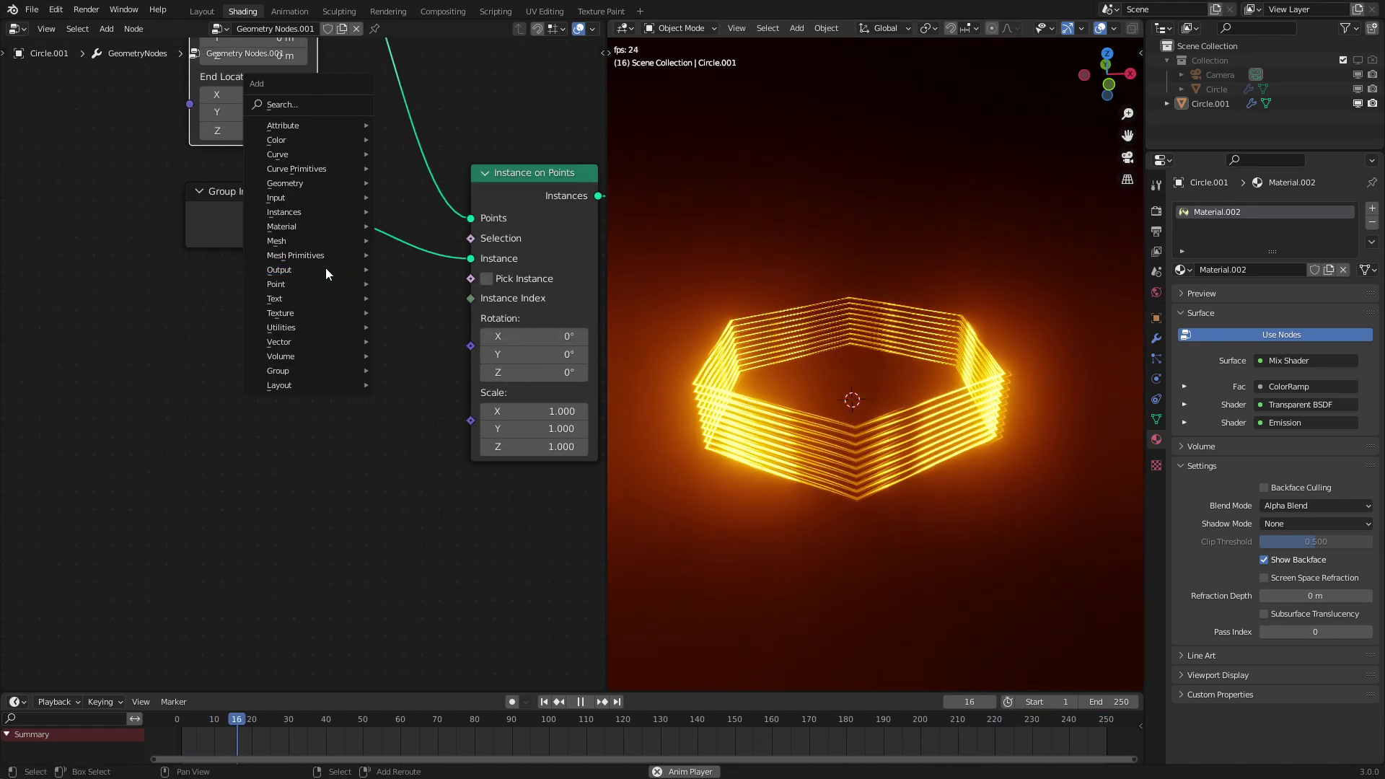
{"action": "left_click", "coordinate": [296, 100]}
{"action": "type", "text": "ra"}
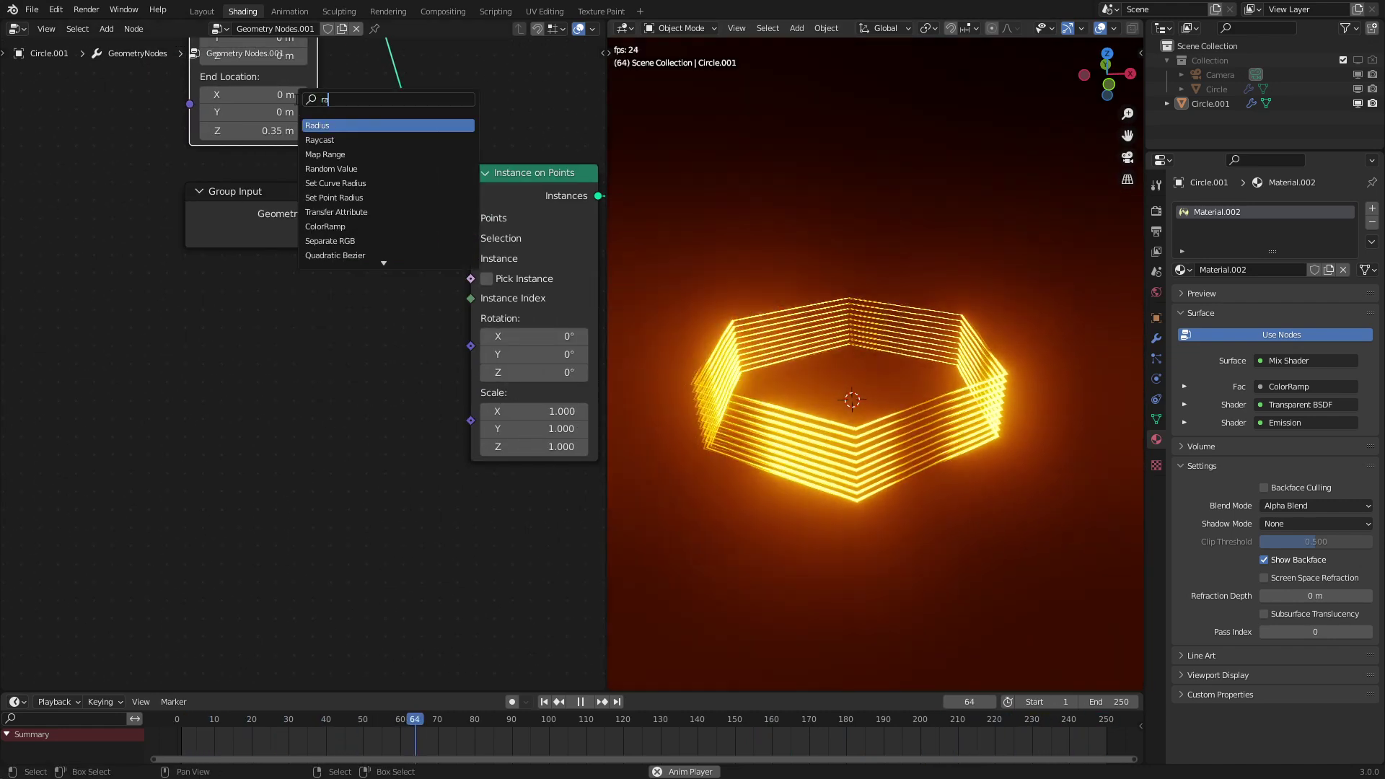
{"action": "left_click", "coordinate": [349, 171]}
{"action": "left_click", "coordinate": [275, 398]}
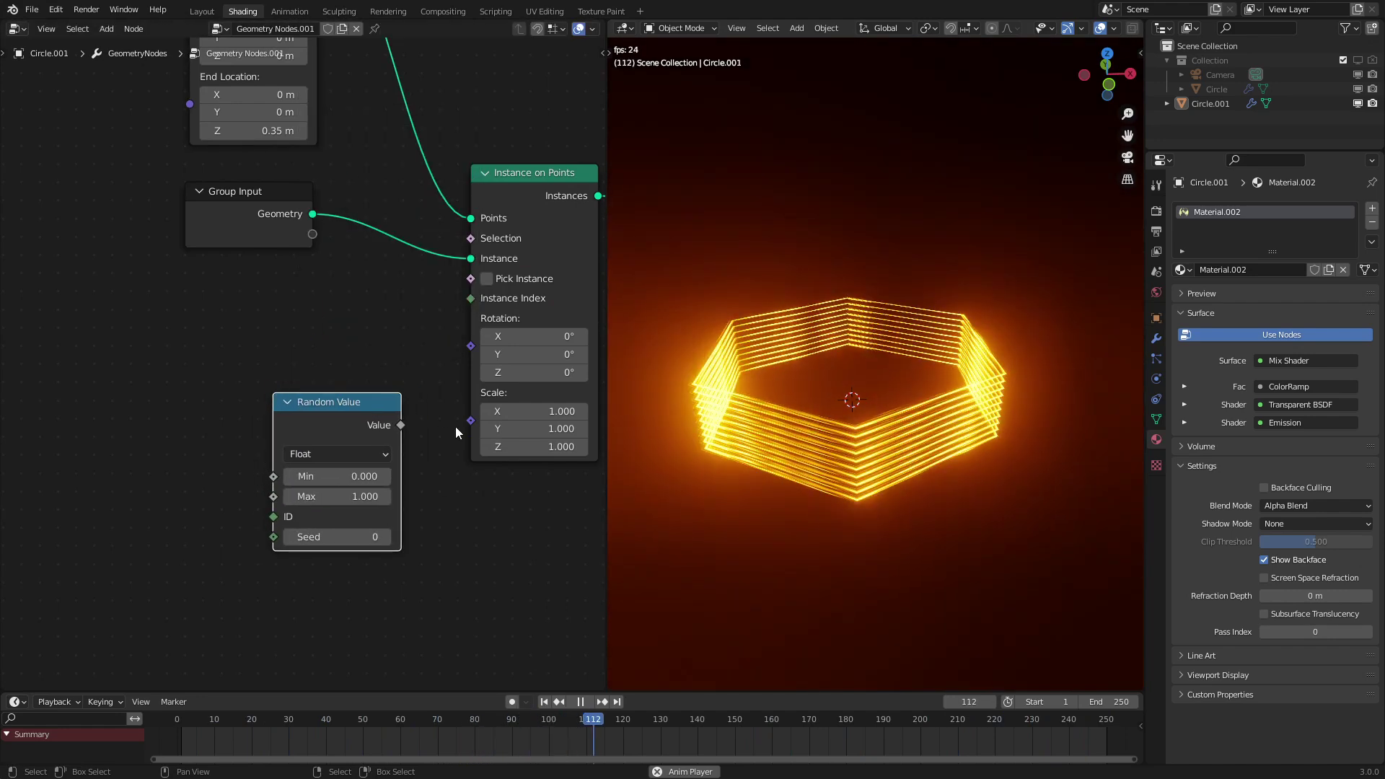
{"action": "left_click_drag", "start_coordinate": [403, 425], "coordinate": [470, 422]}
Step: Try a Mesh Line count of 54 to preview a denser stack of rings
{"action": "middle_click_drag", "start_coordinate": [825, 381], "coordinate": [903, 410]}
{"action": "scroll", "coordinate": [871, 391], "scroll_direction": "up", "scroll_amount": 3}
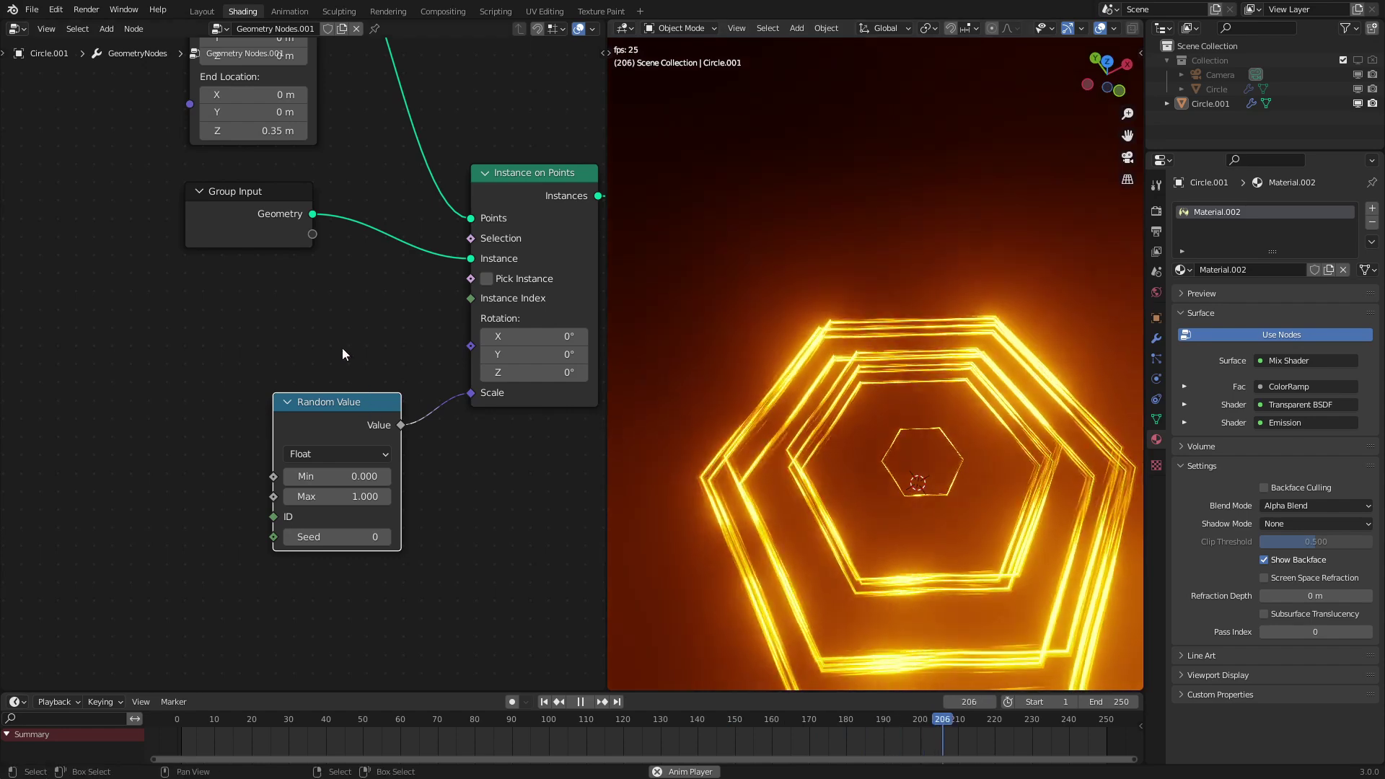
{"action": "middle_click_drag", "start_coordinate": [341, 347], "coordinate": [384, 525]}
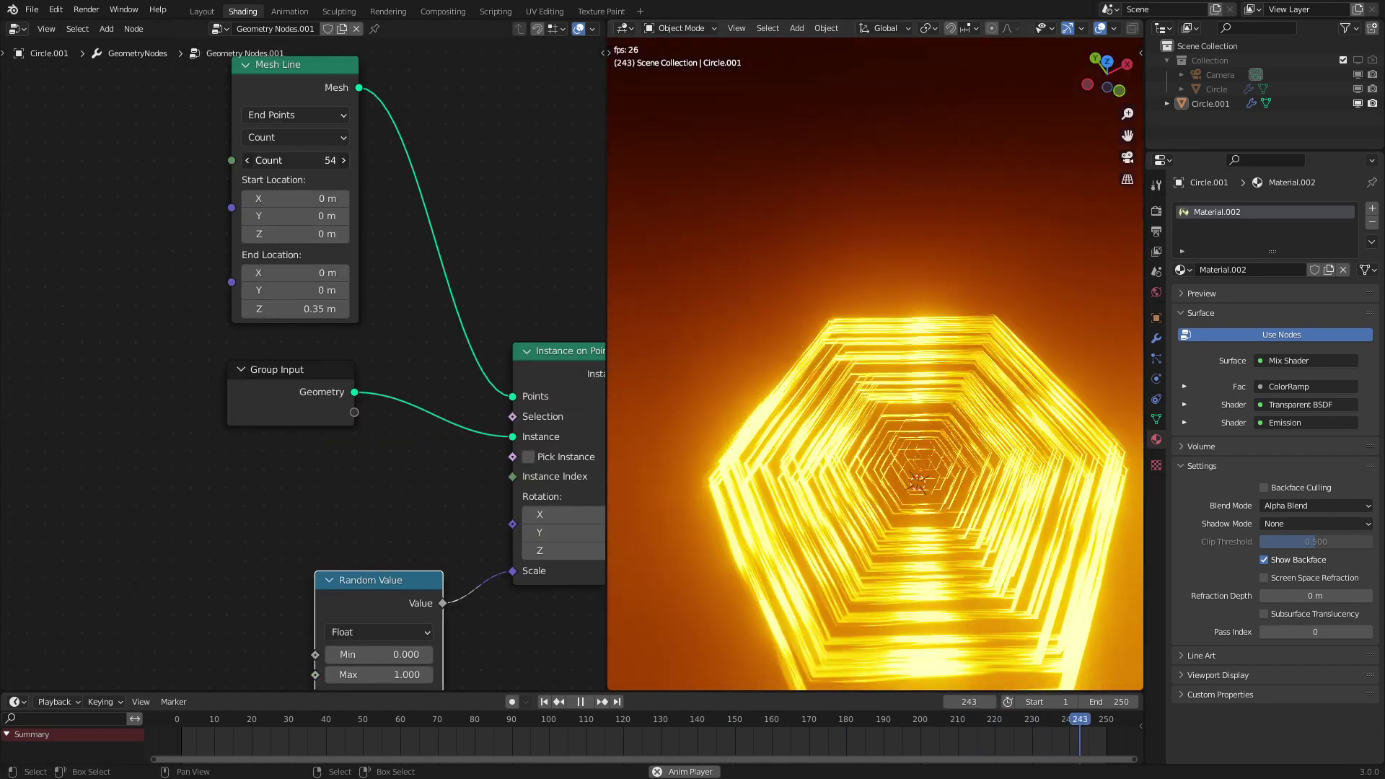
{"action": "left_click_drag", "start_coordinate": [295, 160], "coordinate": [260, 160]}
Step: Move the Random Value node beneath Instance on Points and place a duplicate of it below and left of Group Input
{"action": "scroll", "coordinate": [398, 495], "scroll_direction": "down", "scroll_amount": 3}
{"action": "middle_click_drag", "start_coordinate": [398, 494], "coordinate": [253, 229]}
{"action": "left_click_drag", "start_coordinate": [221, 293], "coordinate": [381, 321]}
{"action": "middle_click_drag", "start_coordinate": [380, 321], "coordinate": [538, 356]}
{"action": "key", "text": "shift+d"}
{"action": "left_click", "coordinate": [88, 305]}
{"action": "left_click", "coordinate": [149, 320]}
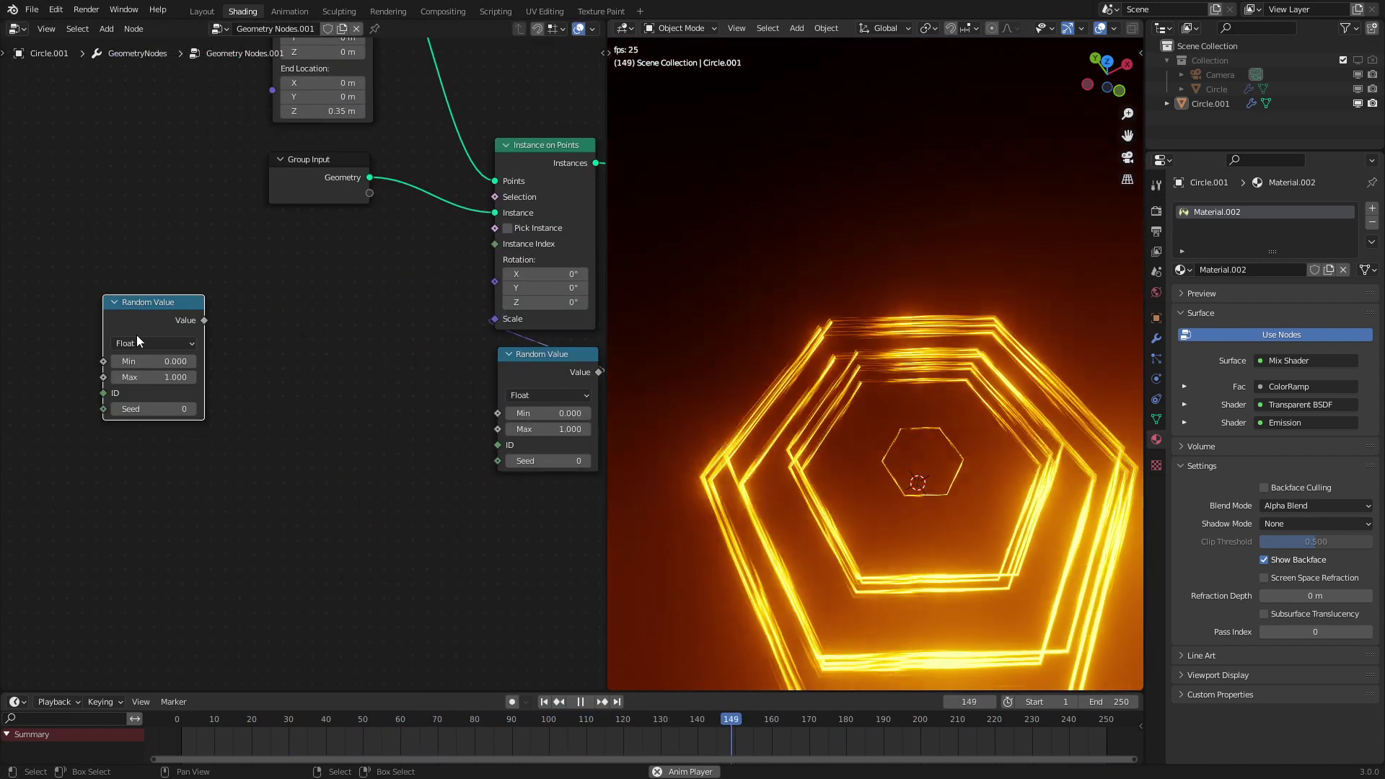
Step: Set the duplicated Random Value node to Vector, with Max X and Y at 0 and Min Z at -1
{"action": "left_click", "coordinate": [137, 343]}
{"action": "left_click", "coordinate": [143, 394]}
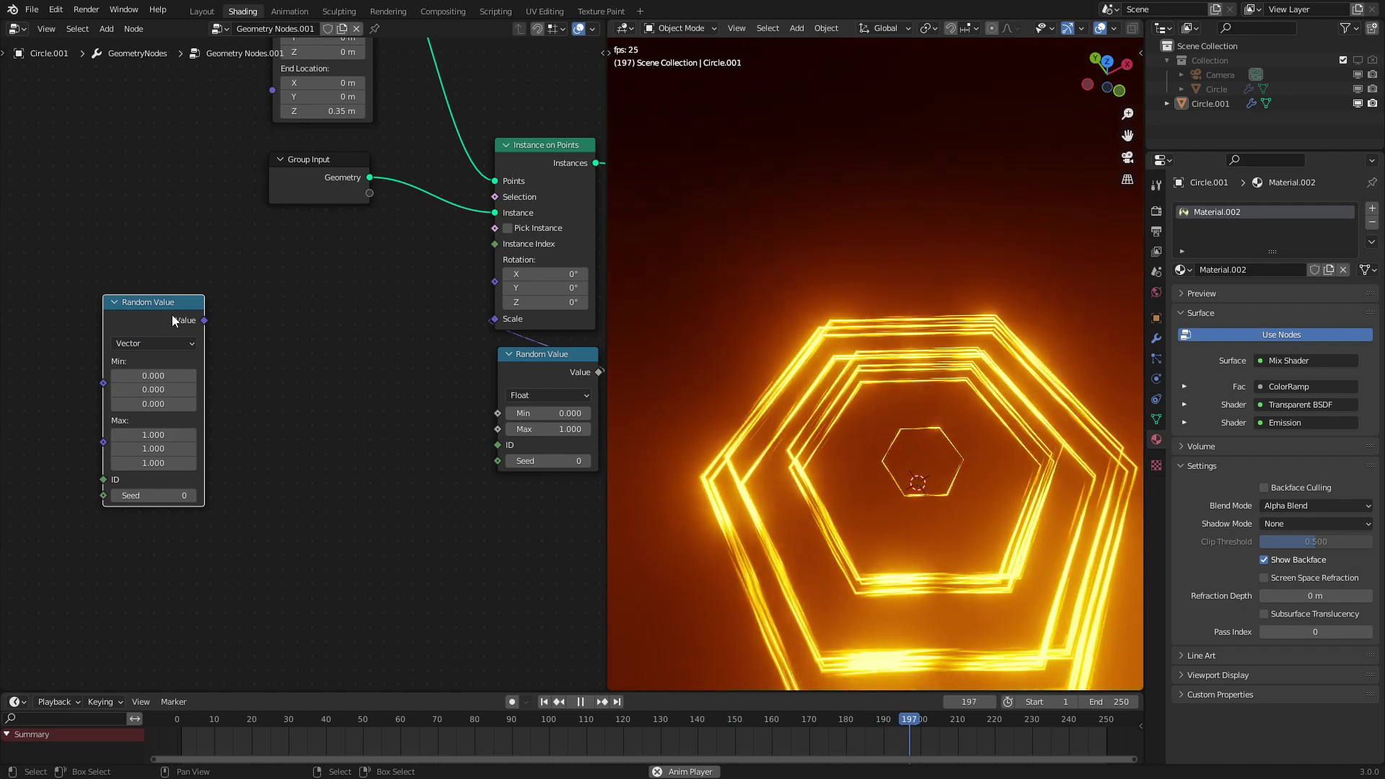
{"action": "middle_click_drag", "start_coordinate": [200, 419], "coordinate": [279, 367]}
{"action": "scroll", "coordinate": [281, 366], "scroll_direction": "up", "scroll_amount": 5}
{"action": "left_click_drag", "start_coordinate": [242, 394], "coordinate": [242, 413]}
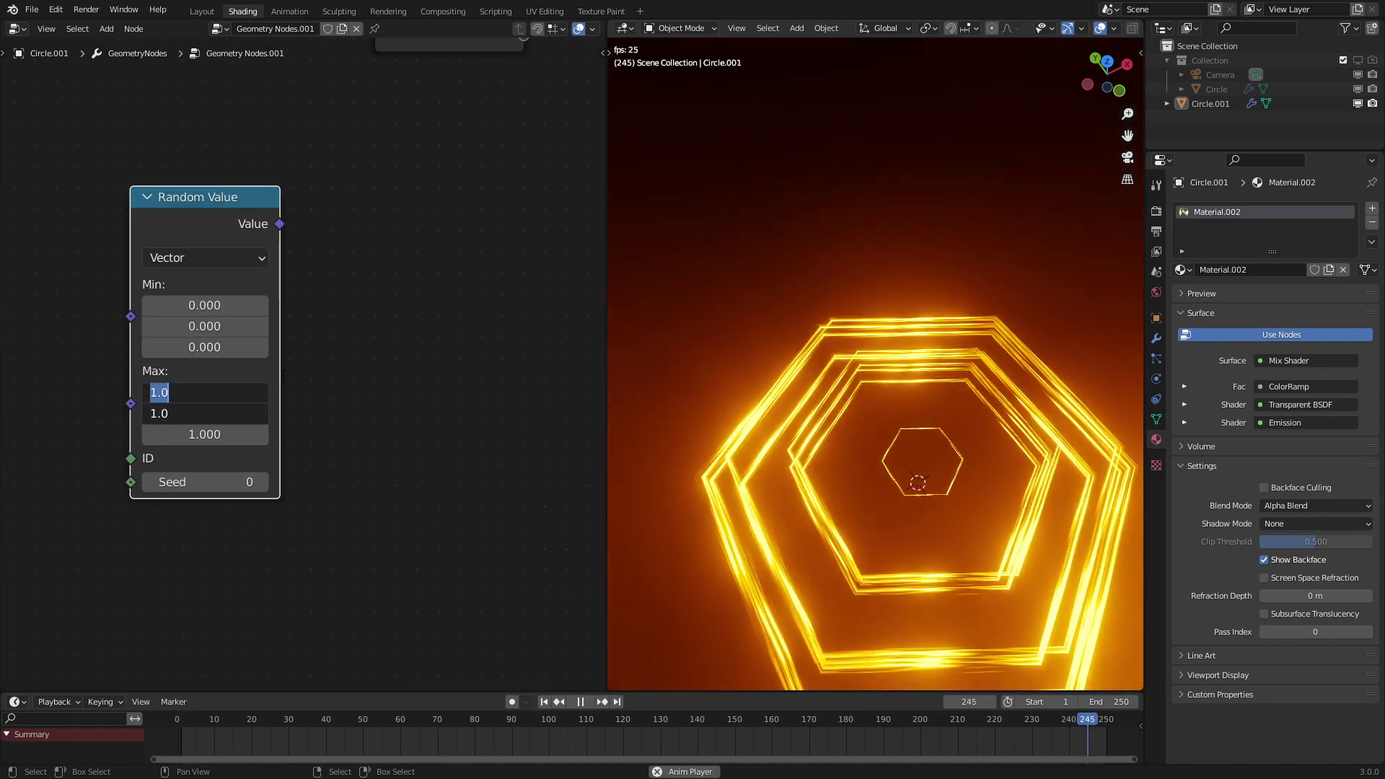
{"action": "type", "text": "0"}
{"action": "key", "text": "Return"}
{"action": "left_click", "coordinate": [221, 352]}
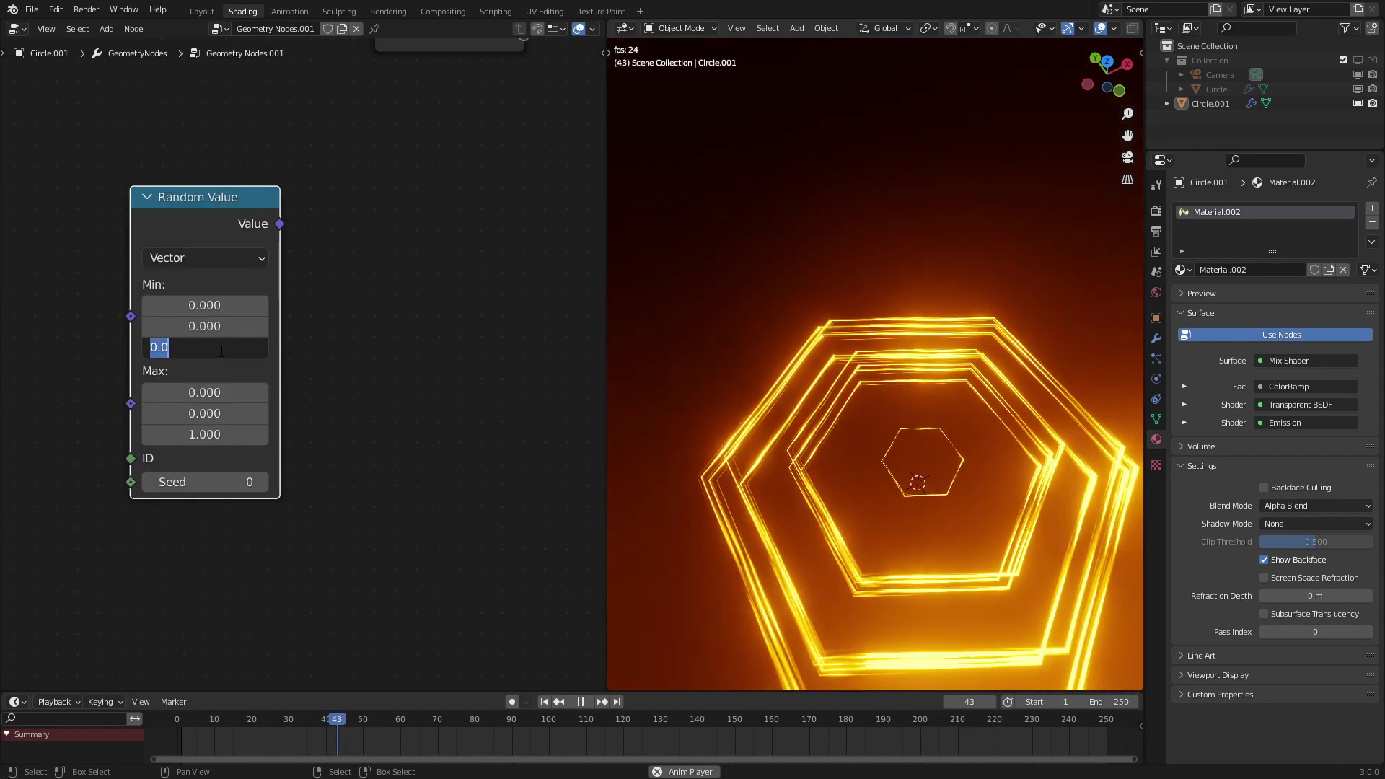
{"action": "type", "text": "-1"}
{"action": "key", "text": "Return"}
Step: Move the vector Random Value node nearer the other nodes and connect it to the Rotation input of Instance on Points
{"action": "scroll", "coordinate": [229, 337], "scroll_direction": "down", "scroll_amount": 5}
{"action": "middle_click_drag", "start_coordinate": [242, 297], "coordinate": [192, 411]}
{"action": "key", "text": "g"}
{"action": "left_click", "coordinate": [226, 382]}
{"action": "scroll", "coordinate": [331, 348], "scroll_direction": "up", "scroll_amount": 1}
{"action": "left_click_drag", "start_coordinate": [244, 358], "coordinate": [553, 335]}
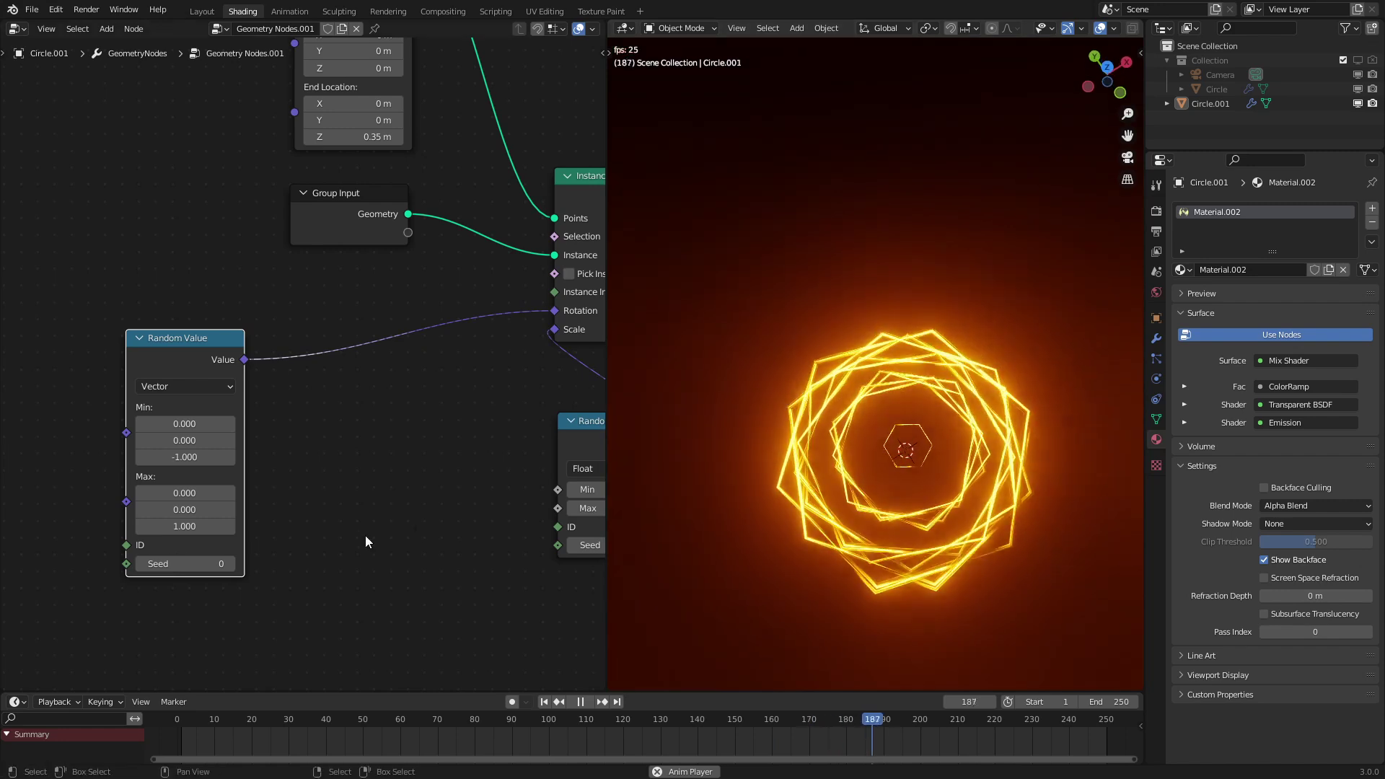
Step: Widen the random rotation range to a Max Z of 2 and a Min Z of -2
{"action": "double_click", "coordinate": [174, 525]}
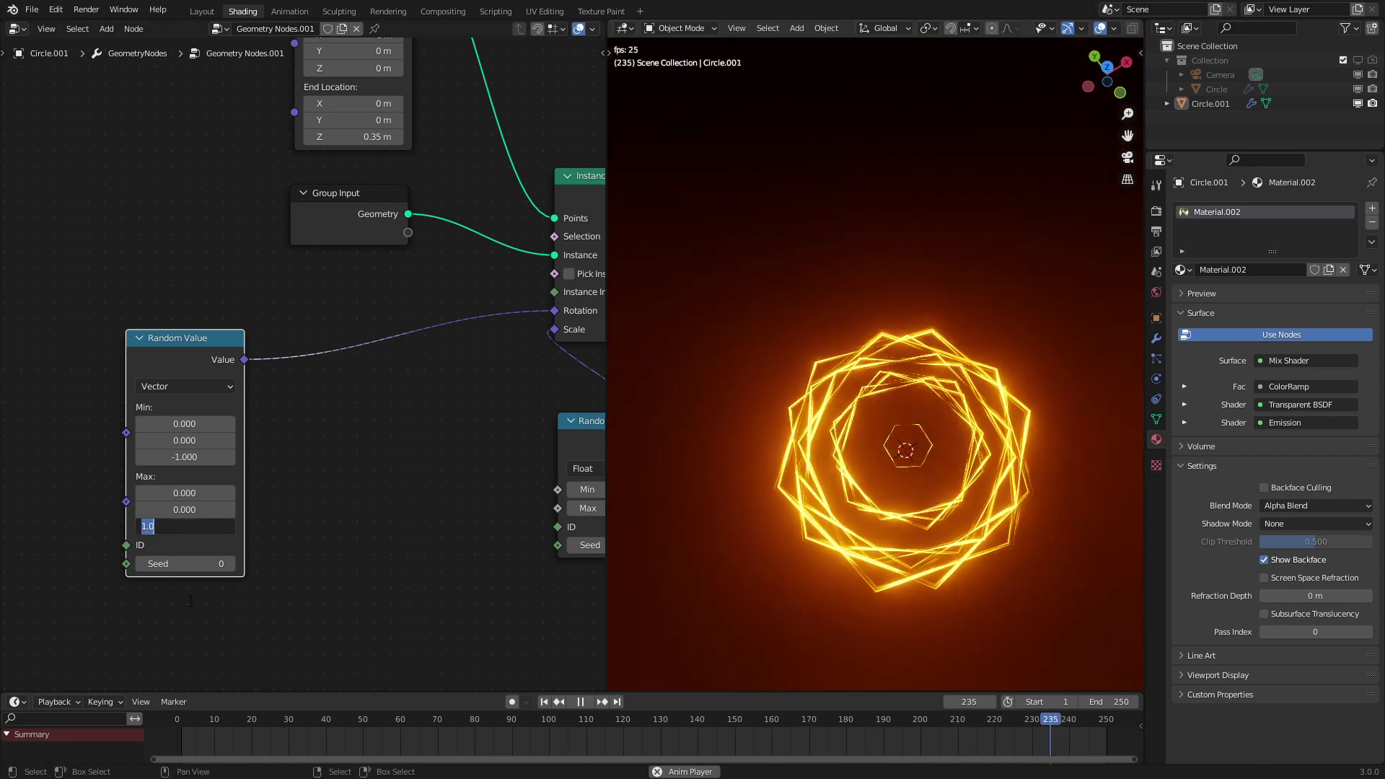
{"action": "type", "text": "2"}
{"action": "key", "text": "Return"}
{"action": "double_click", "coordinate": [195, 454]}
{"action": "type", "text": "-"}
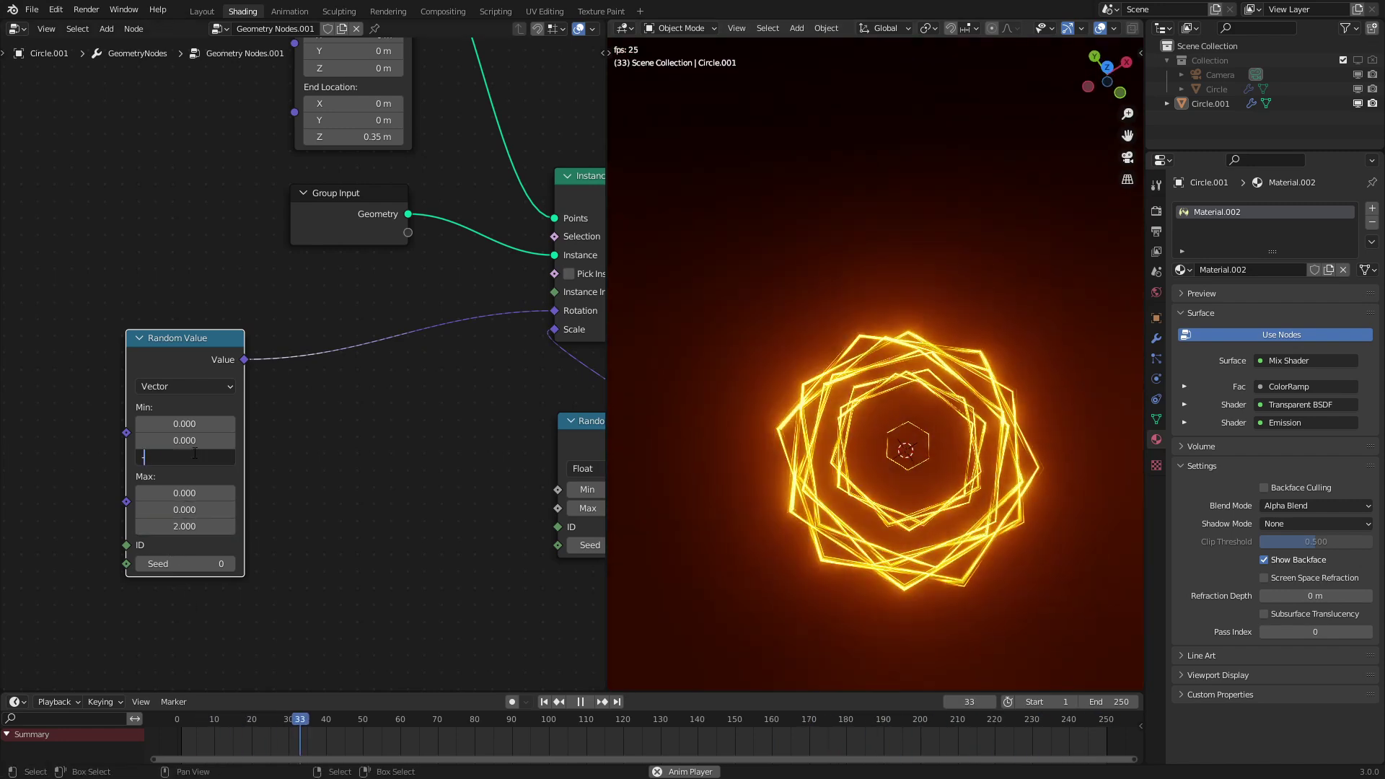
{"action": "type", "text": "2"}
{"action": "key", "text": "Return"}
{"action": "scroll", "coordinate": [159, 599], "scroll_direction": "up", "scroll_amount": 1}
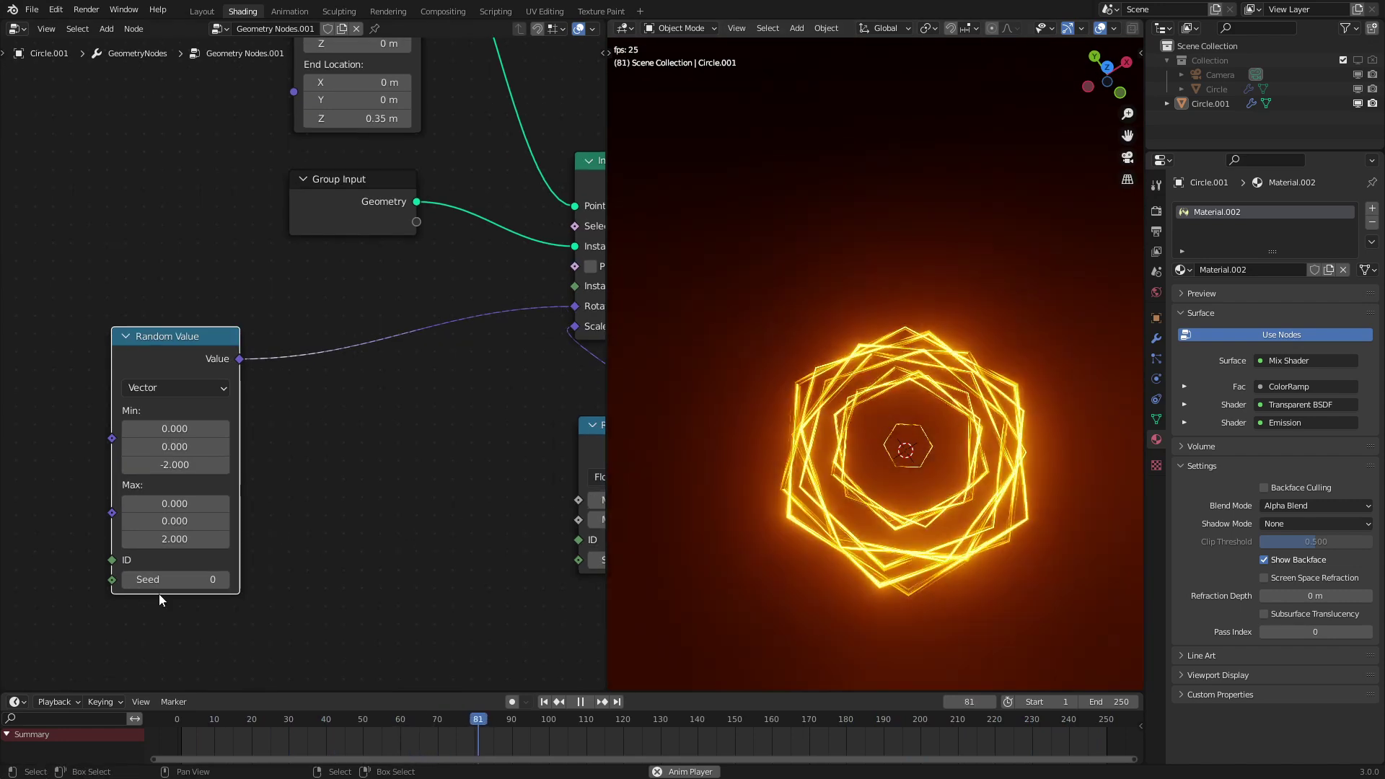
Step: Set the rotation Random Value node's seed to 54 and the scale Random Value node's seed to 40
{"action": "left_click_drag", "start_coordinate": [175, 580], "coordinate": [213, 580]}
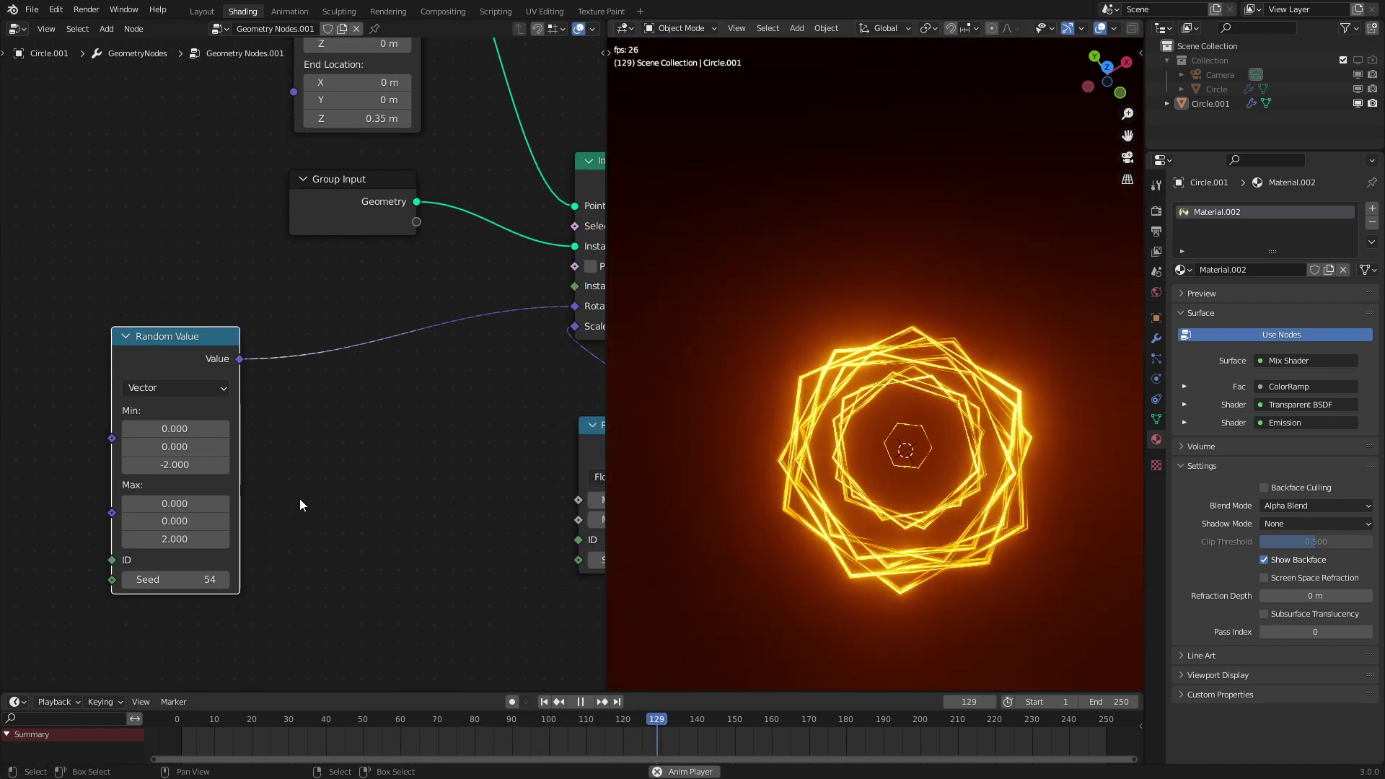
{"action": "middle_click_drag", "start_coordinate": [300, 499], "coordinate": [104, 506]}
{"action": "left_click_drag", "start_coordinate": [440, 567], "coordinate": [498, 566]}
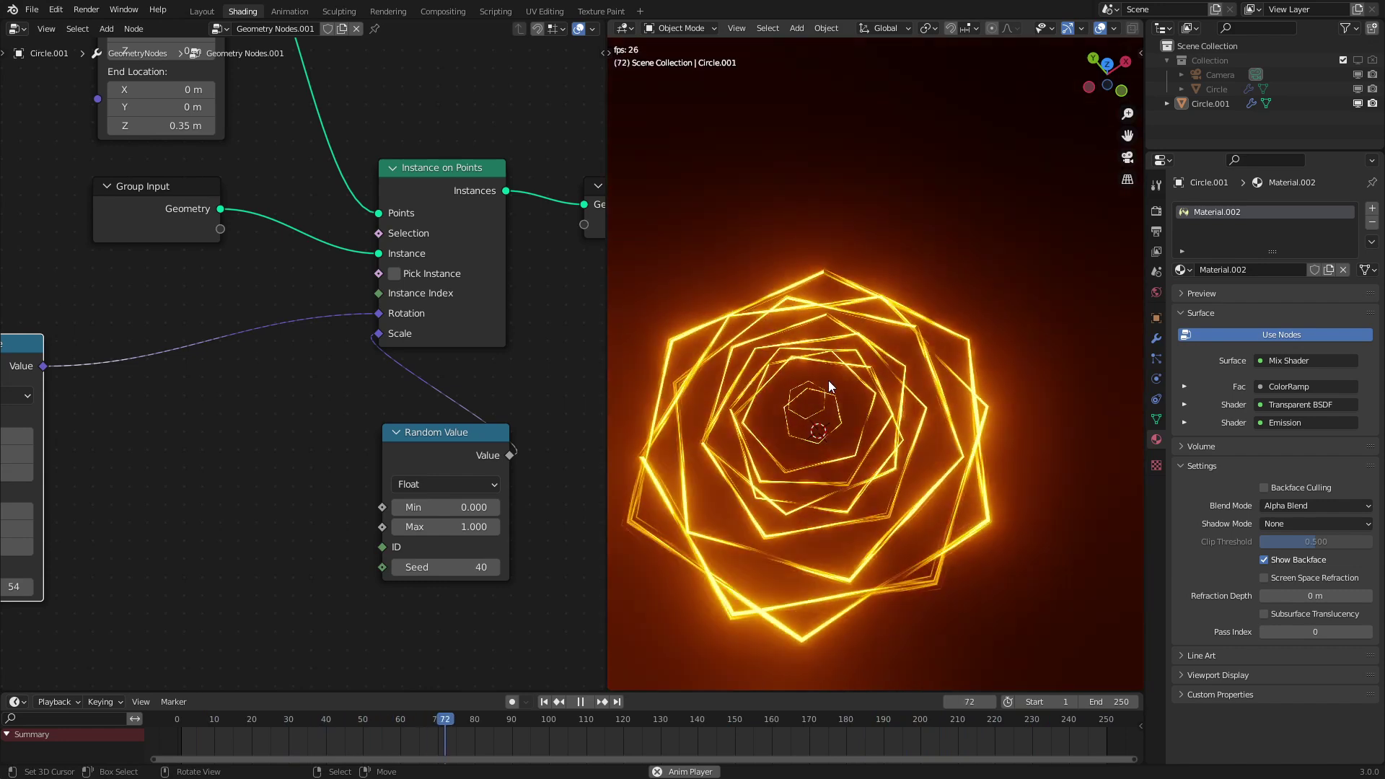
Step: Shift the vector Random Value node left and insert a Vector Math node set to Scale between it and the Rotation input
{"action": "scroll", "coordinate": [241, 355], "scroll_direction": "down", "scroll_amount": 2}
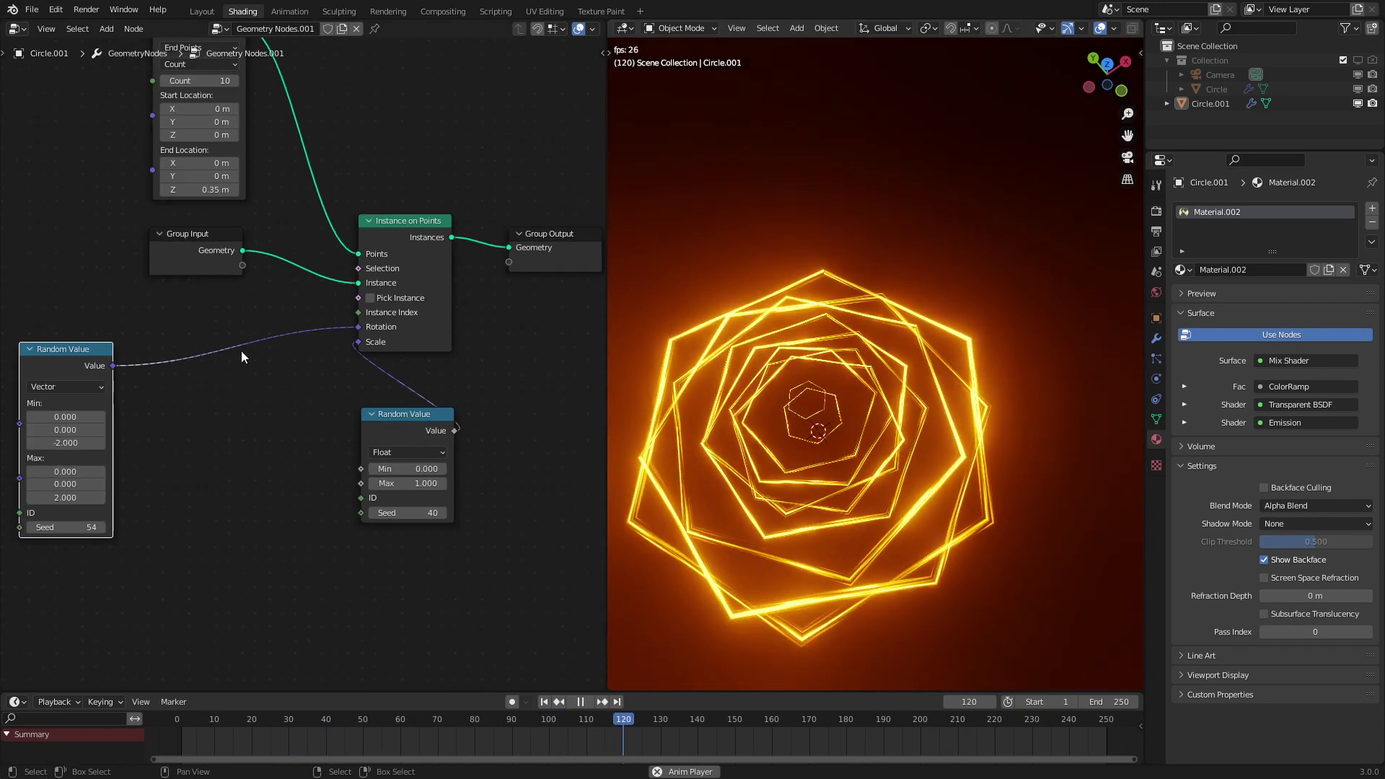
{"action": "middle_click_drag", "start_coordinate": [241, 351], "coordinate": [417, 411]}
{"action": "scroll", "coordinate": [417, 411], "scroll_direction": "up", "scroll_amount": 1}
{"action": "left_click_drag", "start_coordinate": [259, 424], "coordinate": [109, 394]}
{"action": "key", "text": "q"}
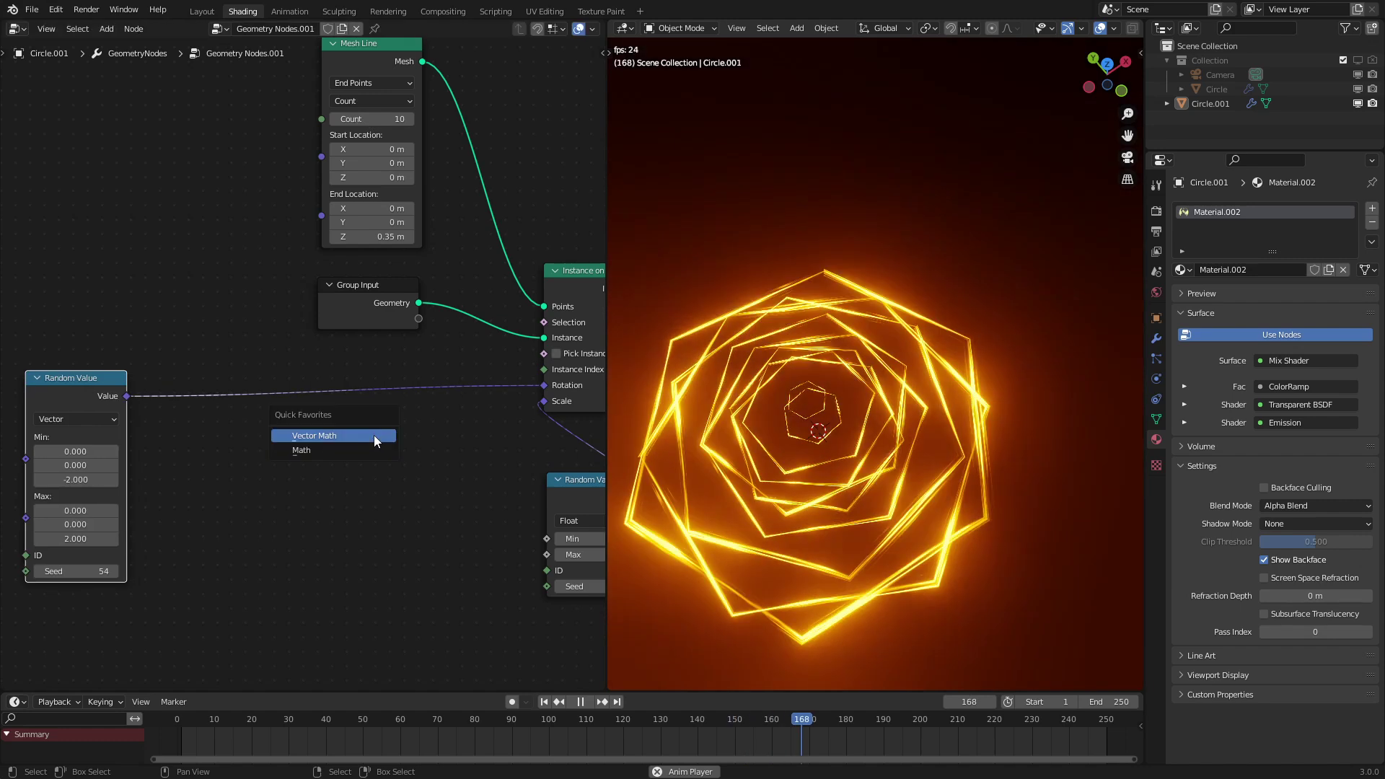
{"action": "left_click", "coordinate": [373, 435]}
{"action": "left_click", "coordinate": [310, 460]}
{"action": "left_click", "coordinate": [309, 468]}
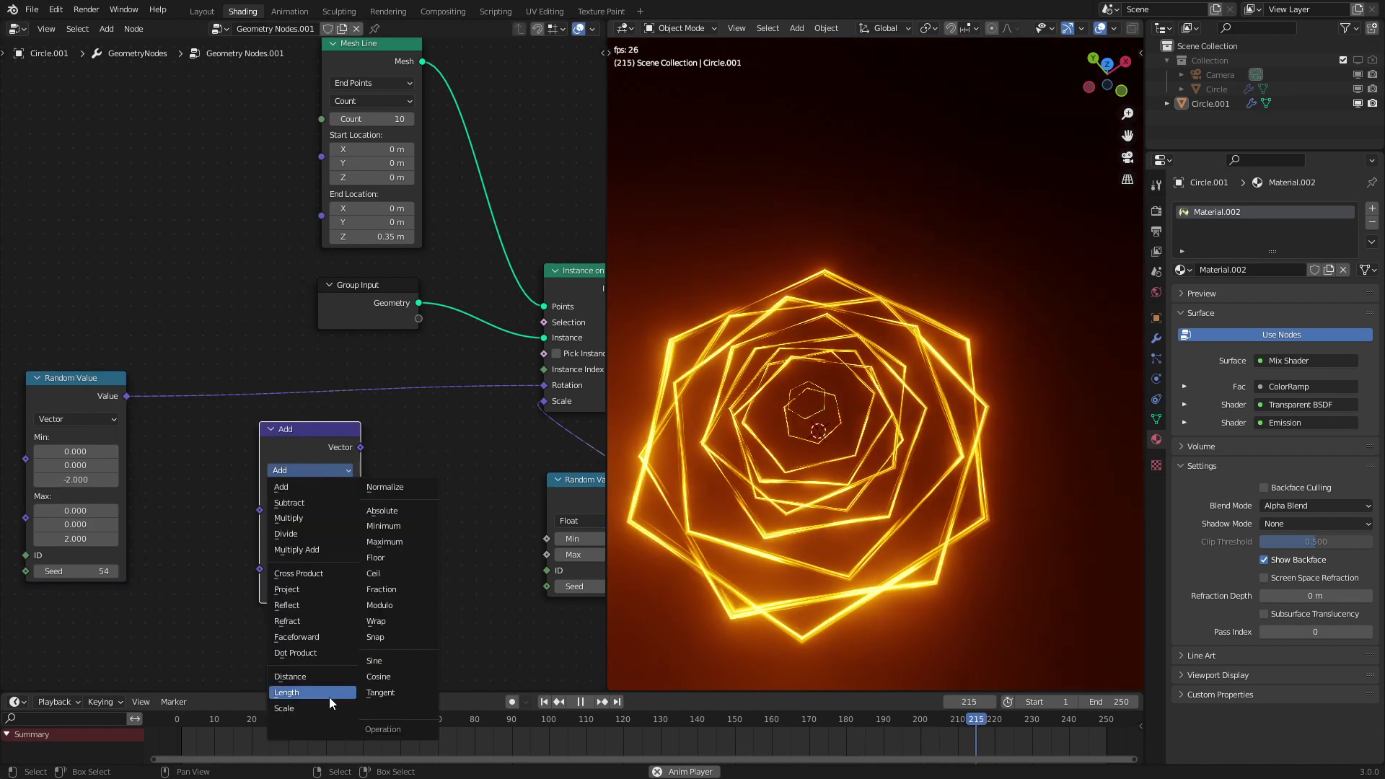
{"action": "left_click", "coordinate": [330, 706]}
{"action": "left_click_drag", "start_coordinate": [312, 504], "coordinate": [306, 456]}
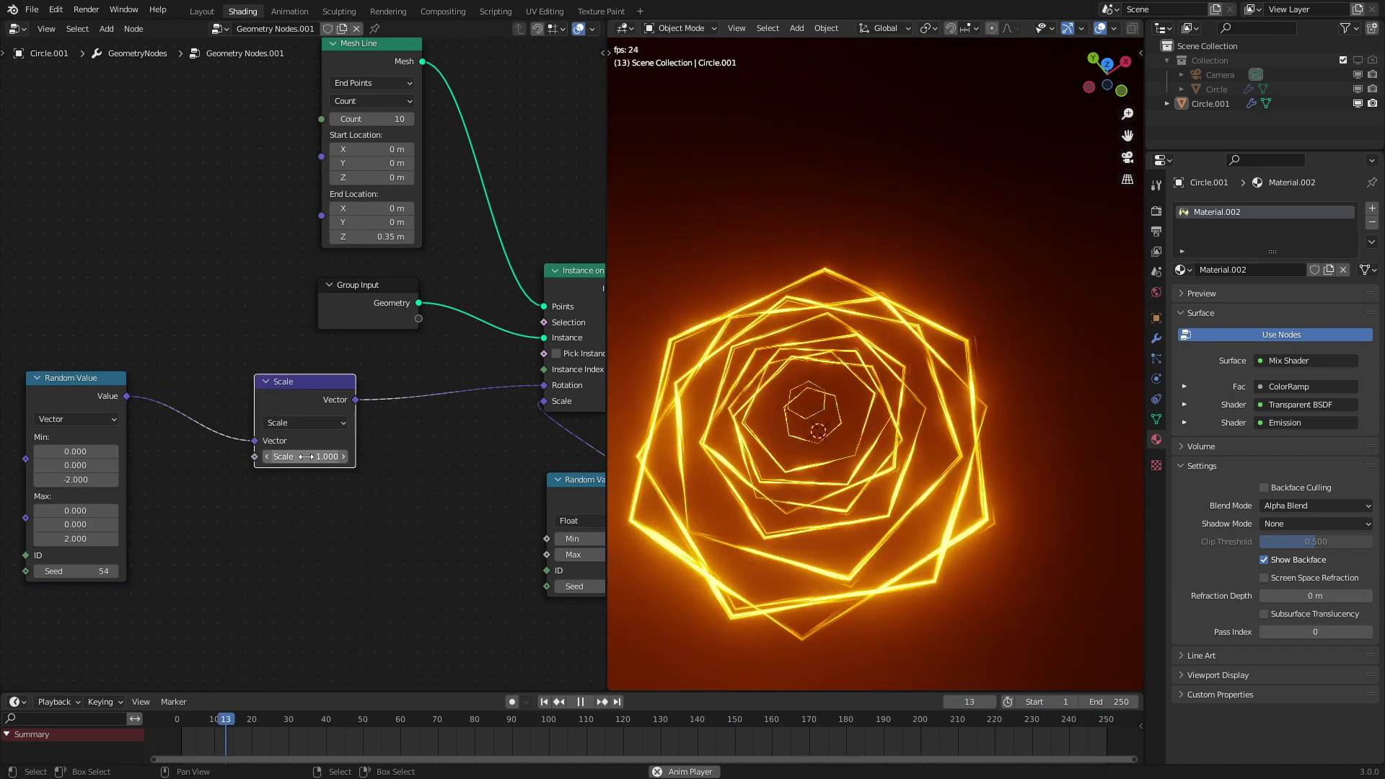
Step: Drive the Scale value of the vector Scale node with the expression #frame/48
{"action": "double_click", "coordinate": [309, 457]}
{"action": "type", "text": "#"}
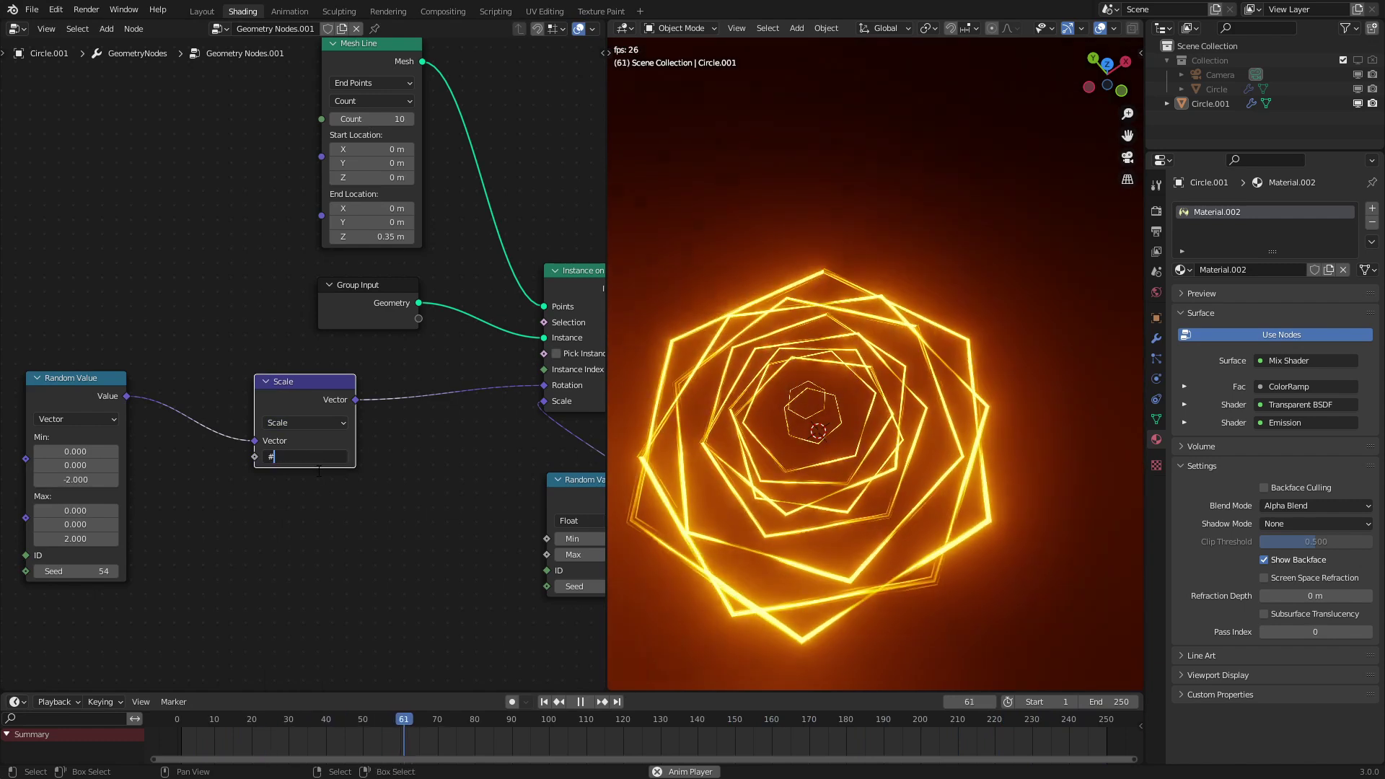
{"action": "type", "text": "frame"}
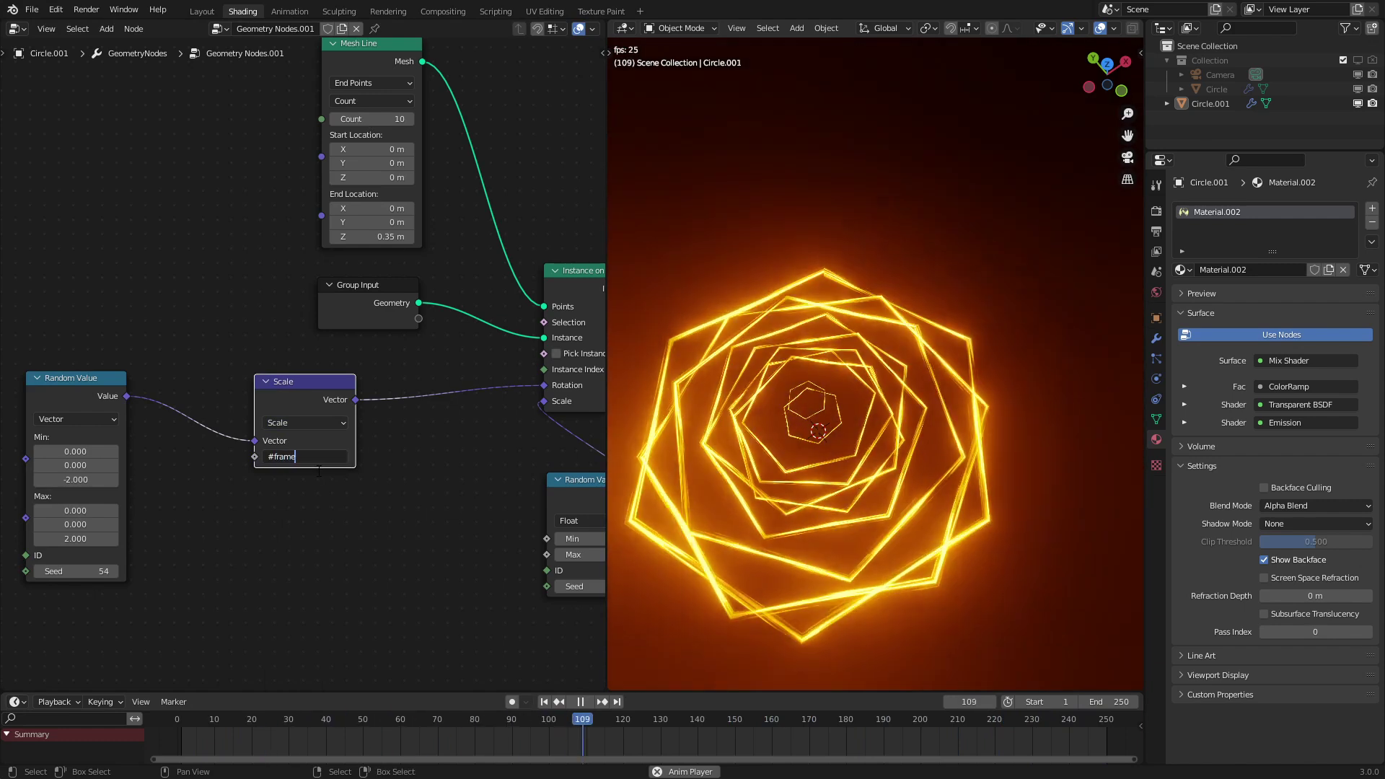
{"action": "type", "text": "/48"}
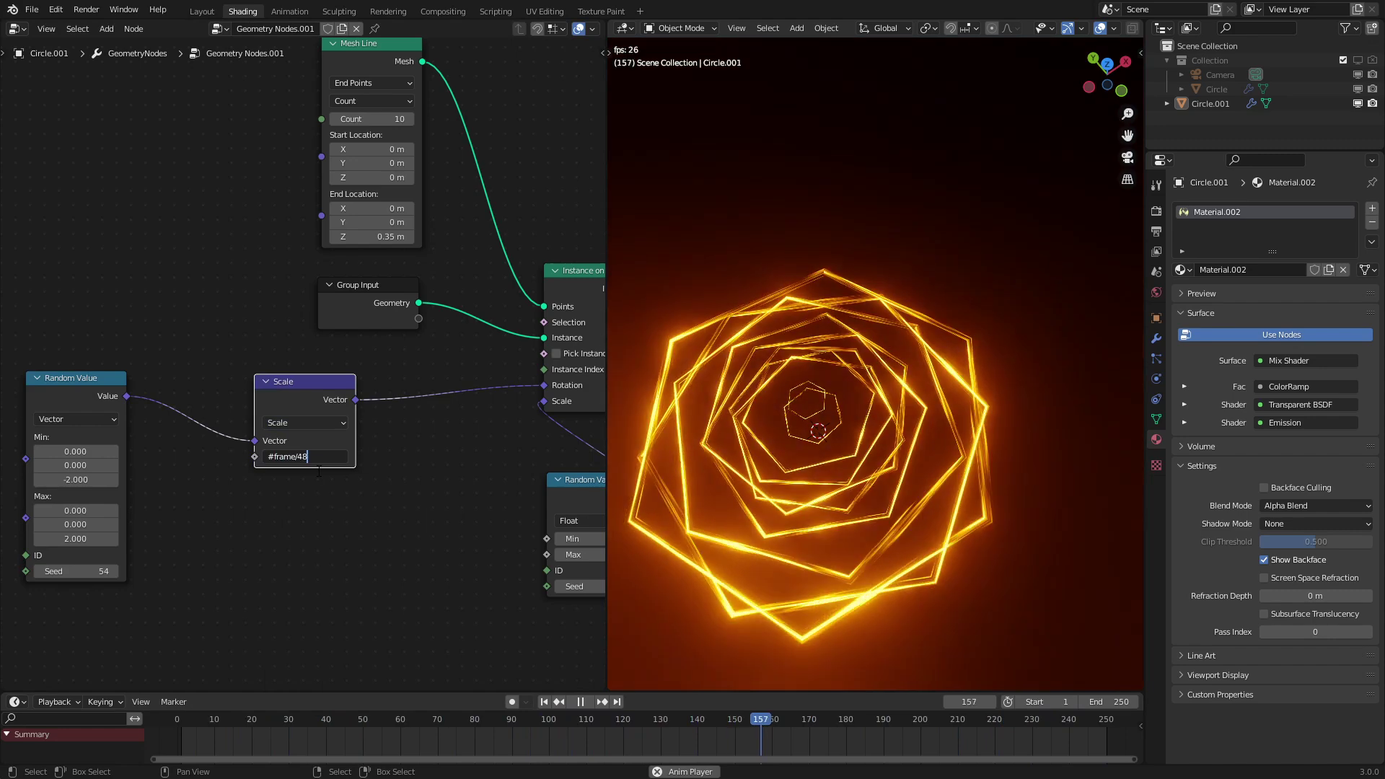
{"action": "key", "text": "Return"}
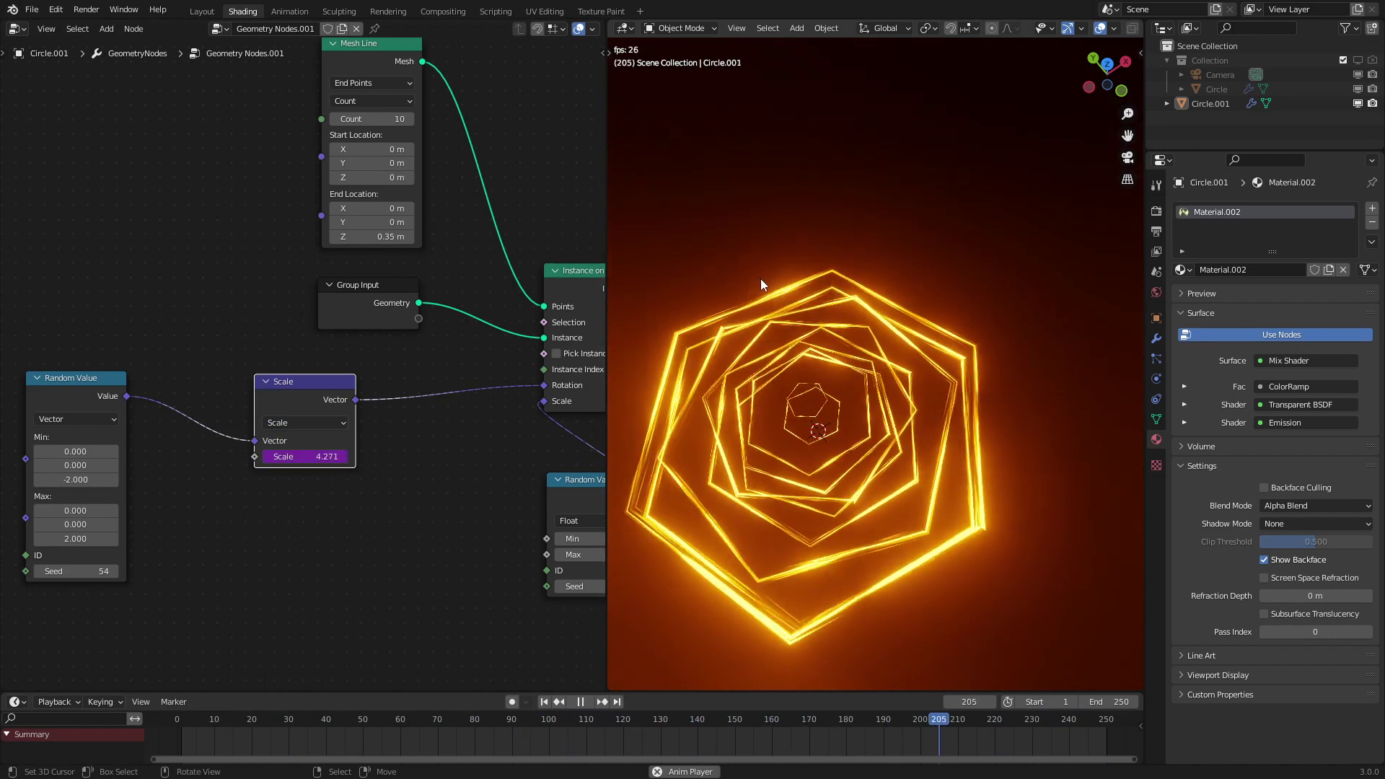
{"action": "middle_click_drag", "start_coordinate": [807, 314], "coordinate": [840, 355]}
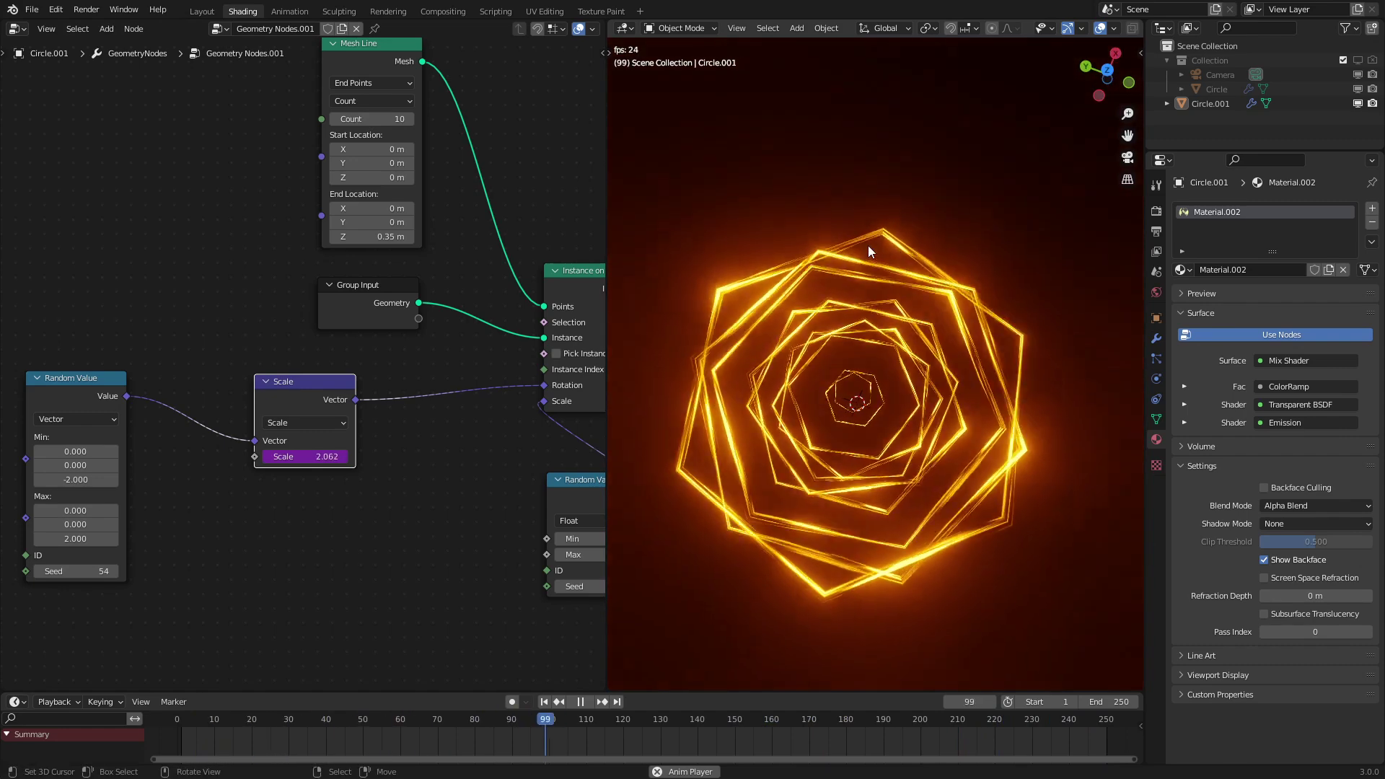
Step: Switch the node area to the Shader Editor and set the Multiply node's vector to X 3.630 and Y 0.540
{"action": "left_click", "coordinate": [16, 29]}
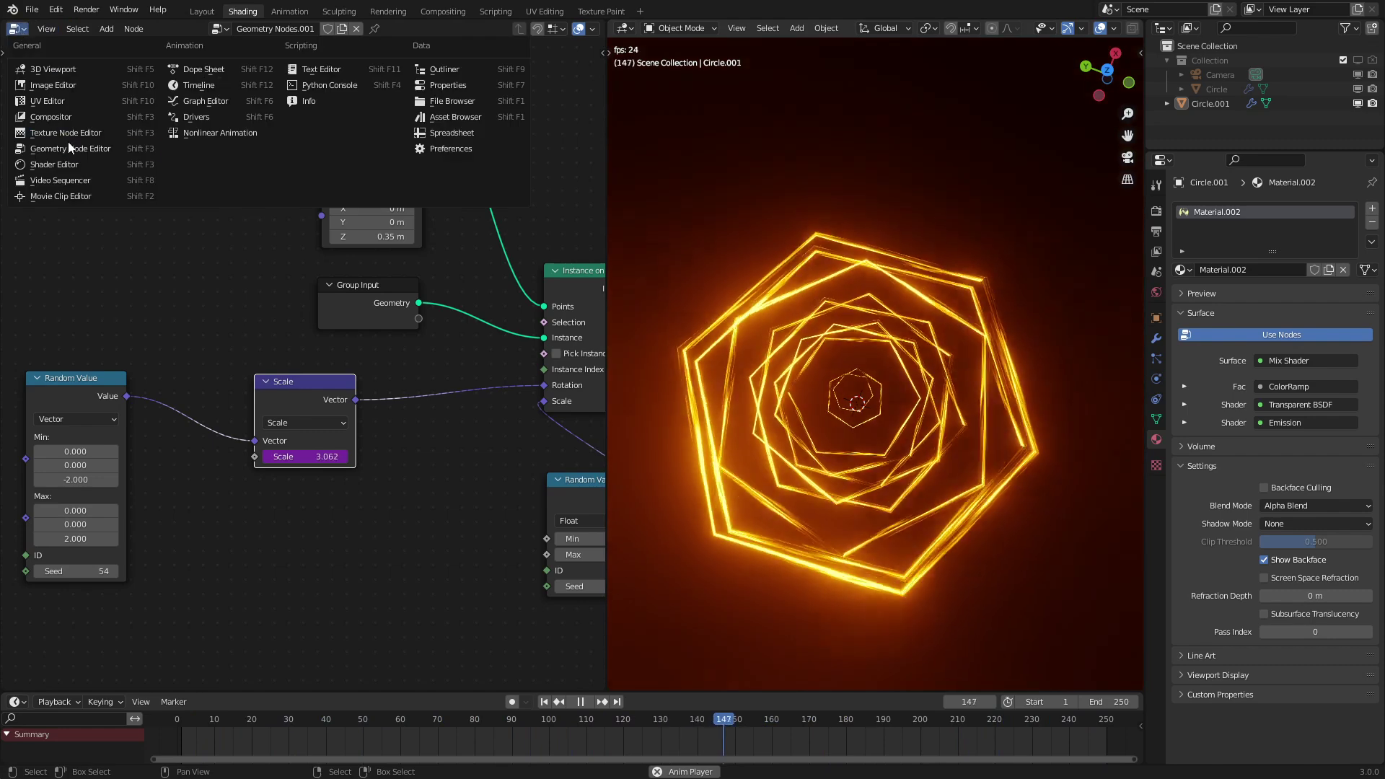
{"action": "left_click", "coordinate": [52, 165]}
{"action": "middle_click_drag", "start_coordinate": [148, 266], "coordinate": [297, 356]}
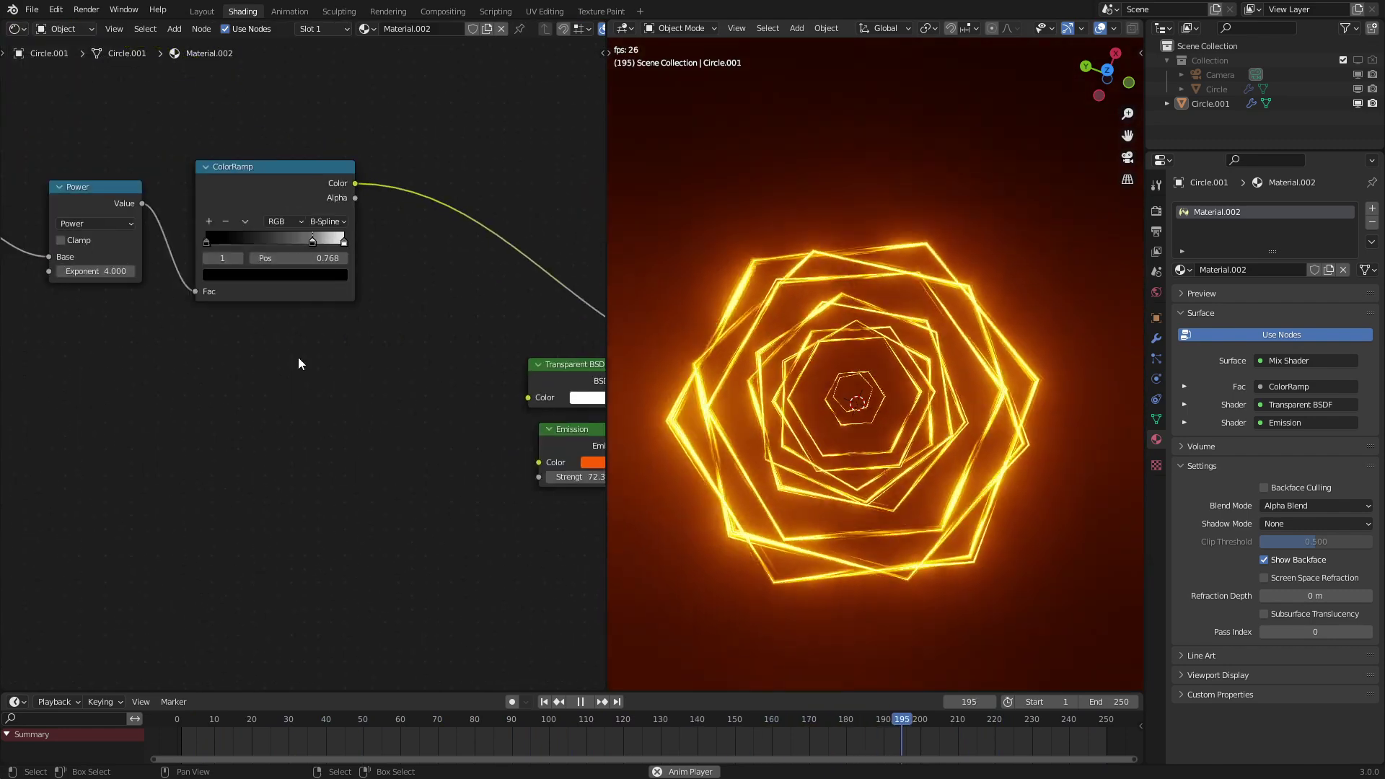
{"action": "scroll", "coordinate": [297, 356], "scroll_direction": "up", "scroll_amount": 1}
{"action": "middle_click_drag", "start_coordinate": [178, 294], "coordinate": [423, 411]}
{"action": "middle_click_drag", "start_coordinate": [170, 374], "coordinate": [502, 282]}
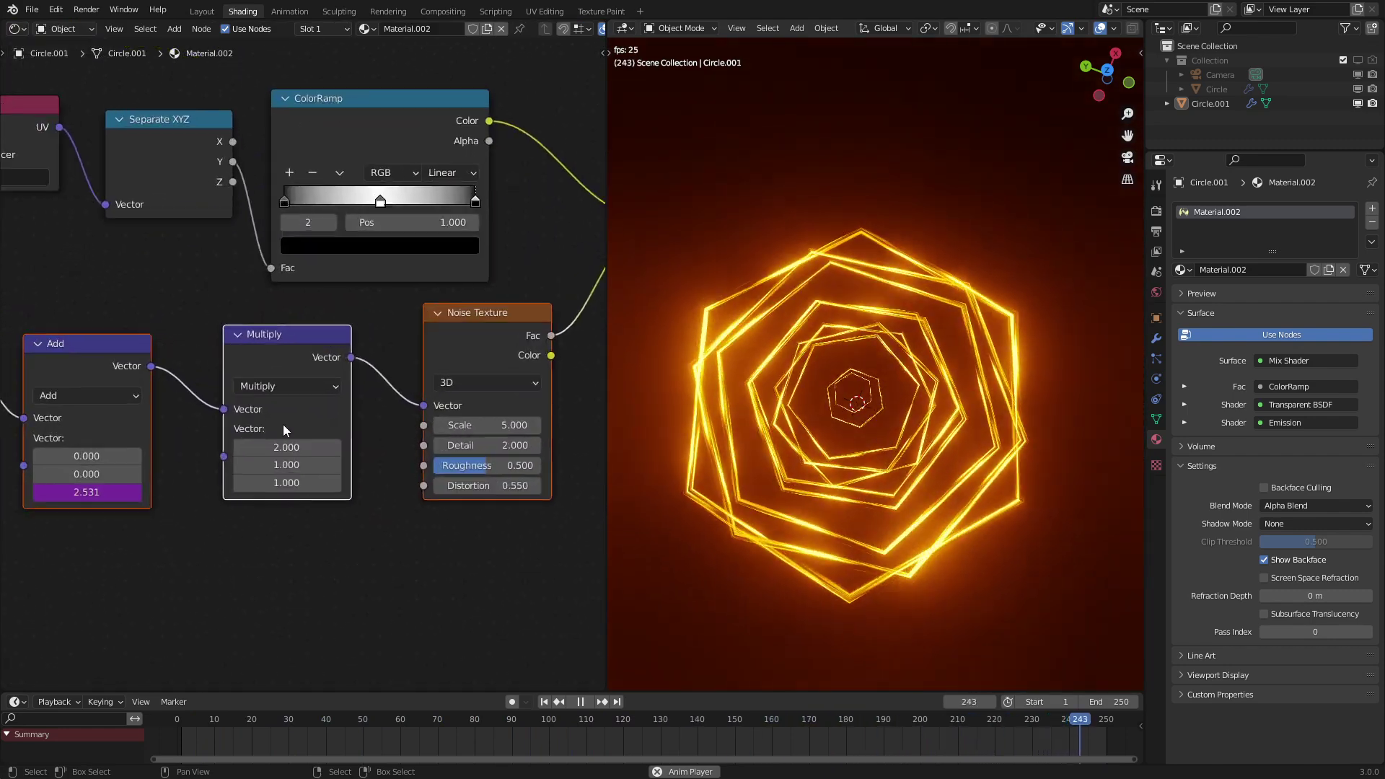
{"action": "scroll", "coordinate": [284, 430], "scroll_direction": "up", "scroll_amount": 1}
{"action": "left_click_drag", "start_coordinate": [265, 457], "coordinate": [331, 456]}
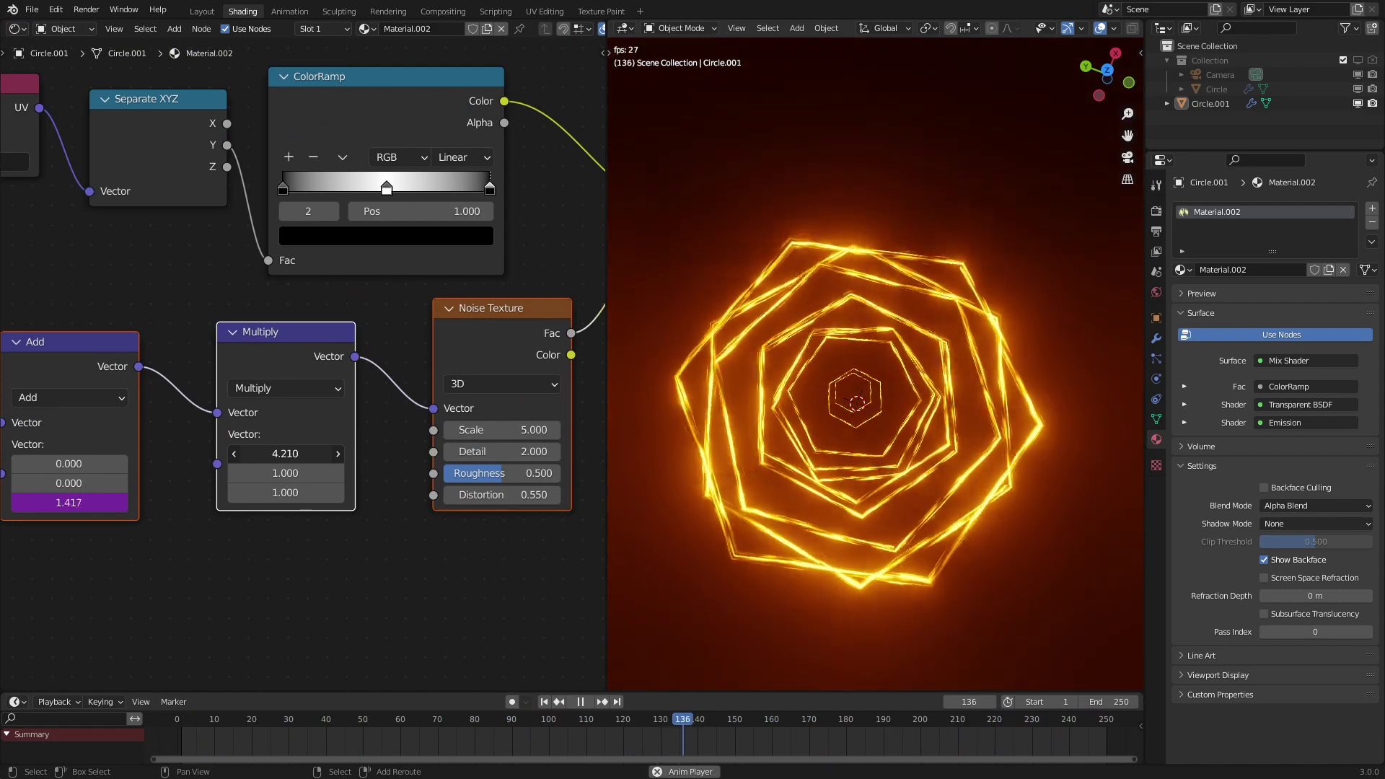
{"action": "left_click_drag", "start_coordinate": [415, 456], "coordinate": [372, 456]}
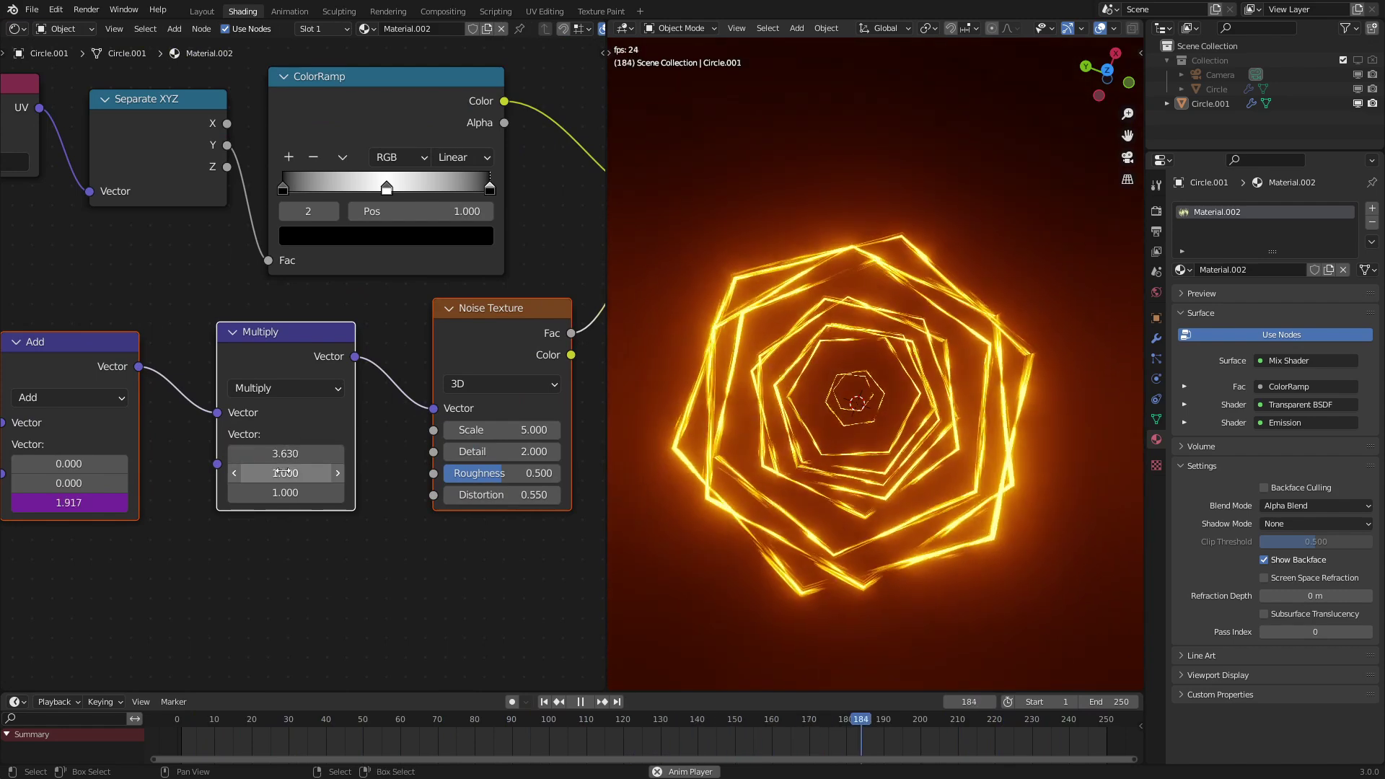
{"action": "left_click_drag", "start_coordinate": [277, 474], "coordinate": [243, 473]}
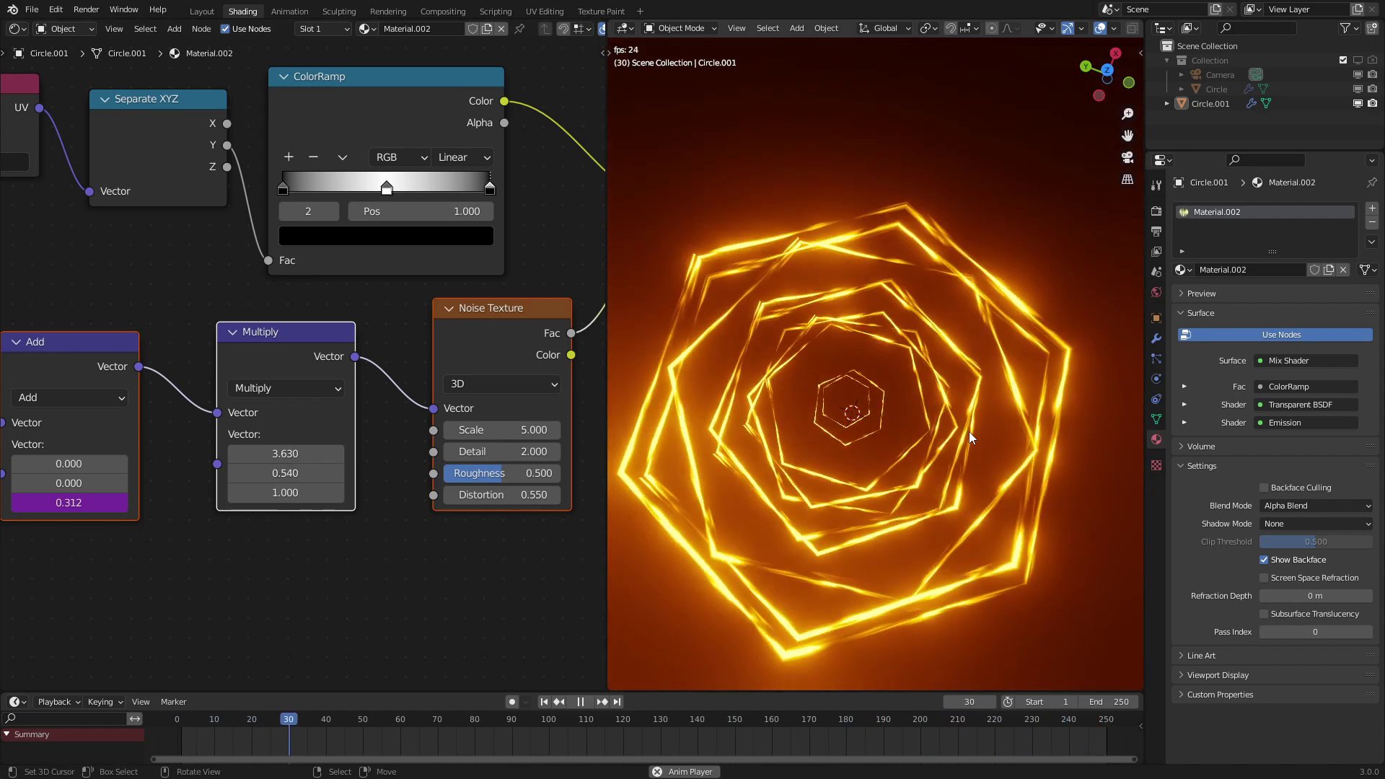
{"action": "middle_click_drag", "start_coordinate": [970, 436], "coordinate": [855, 335]}
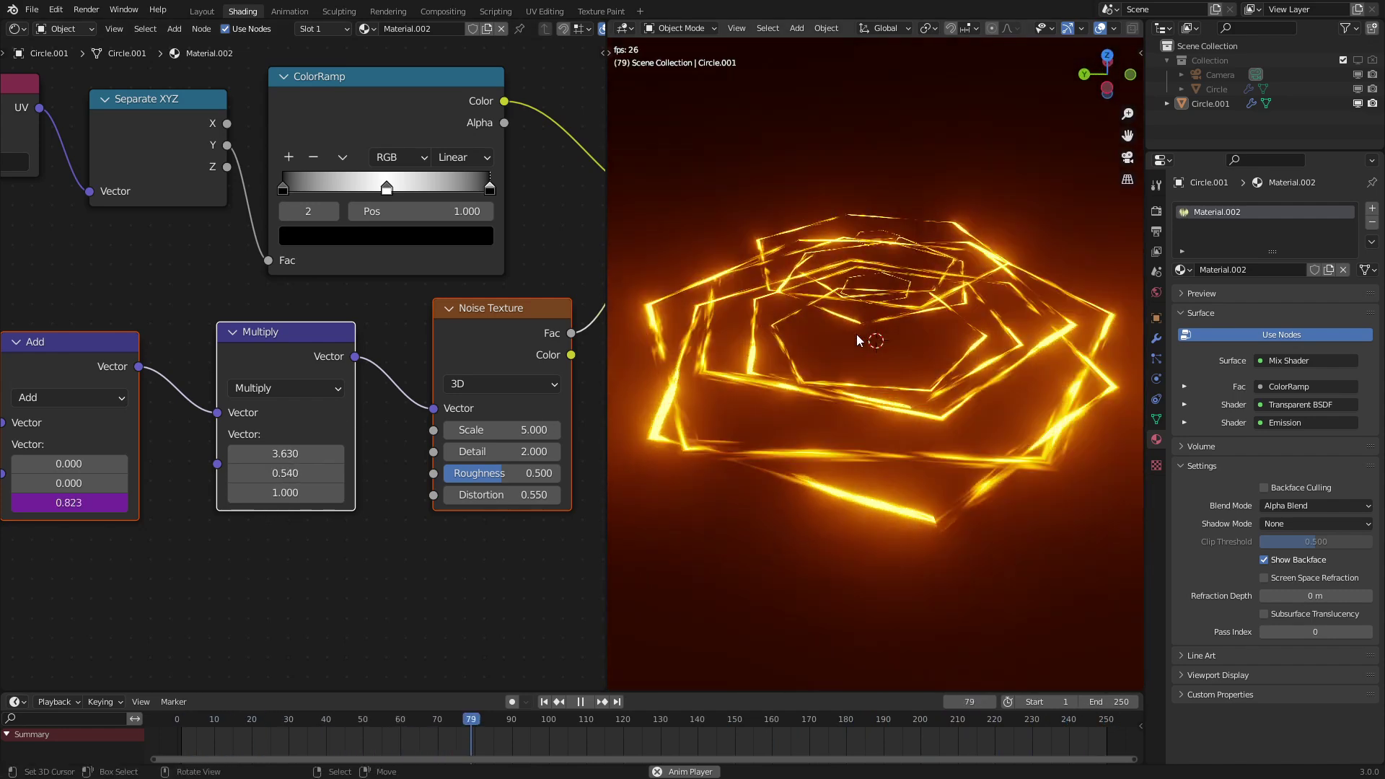
Step: Add an Object Info node below the UV Map node that feeds the noise branch
{"action": "scroll", "coordinate": [296, 358], "scroll_direction": "down", "scroll_amount": 7}
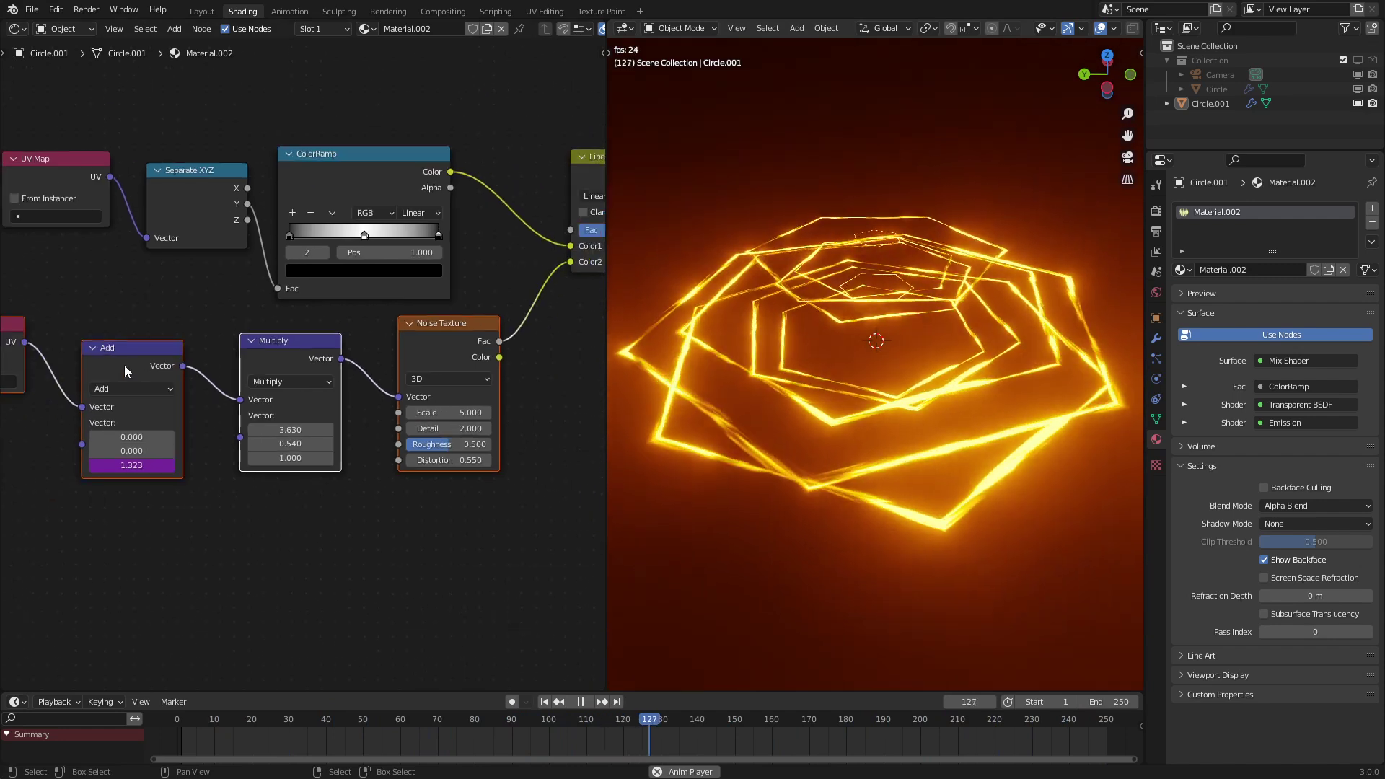
{"action": "middle_click_drag", "start_coordinate": [124, 365], "coordinate": [382, 317]}
{"action": "scroll", "coordinate": [210, 339], "scroll_direction": "up", "scroll_amount": 2}
{"action": "key", "text": "shift+a"}
{"action": "mouse_move", "coordinate": [144, 371]}
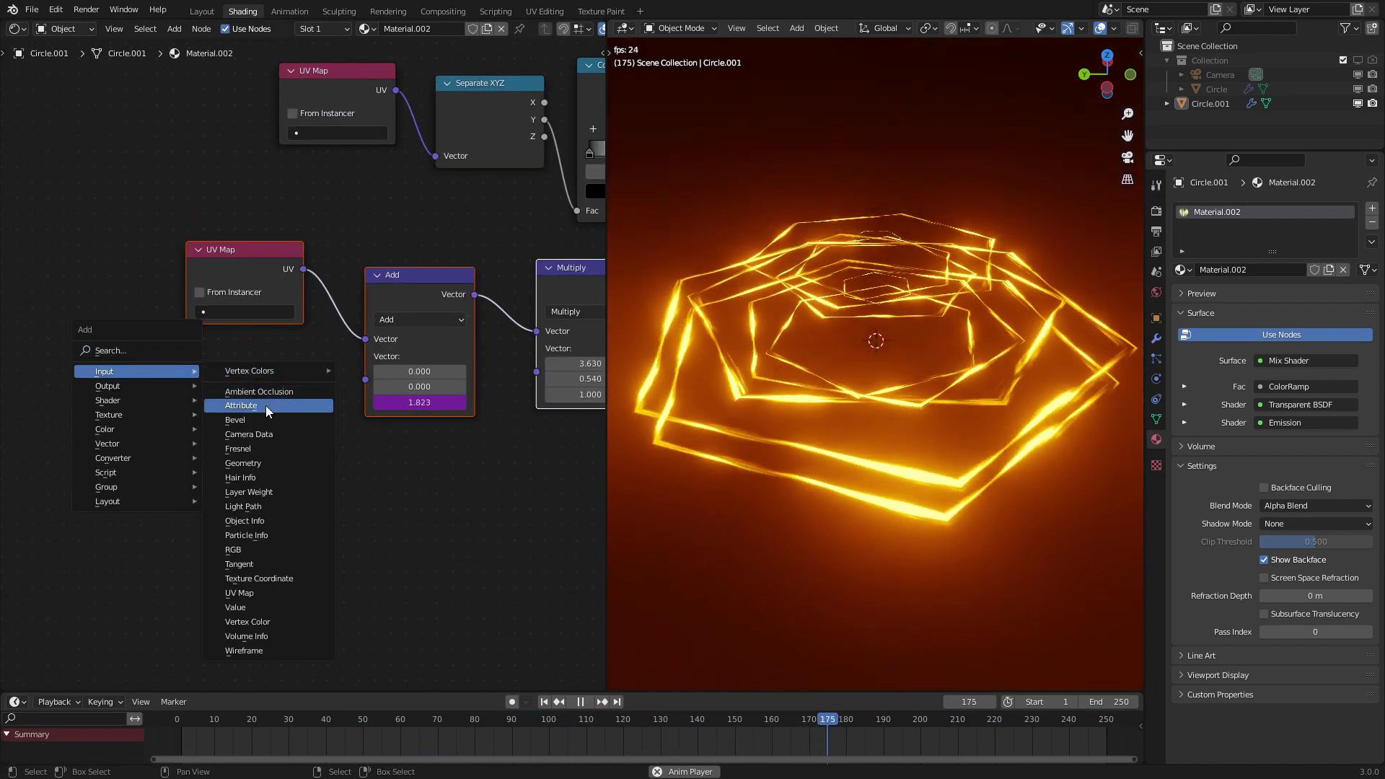
{"action": "left_click", "coordinate": [266, 523]}
{"action": "left_click", "coordinate": [266, 526]}
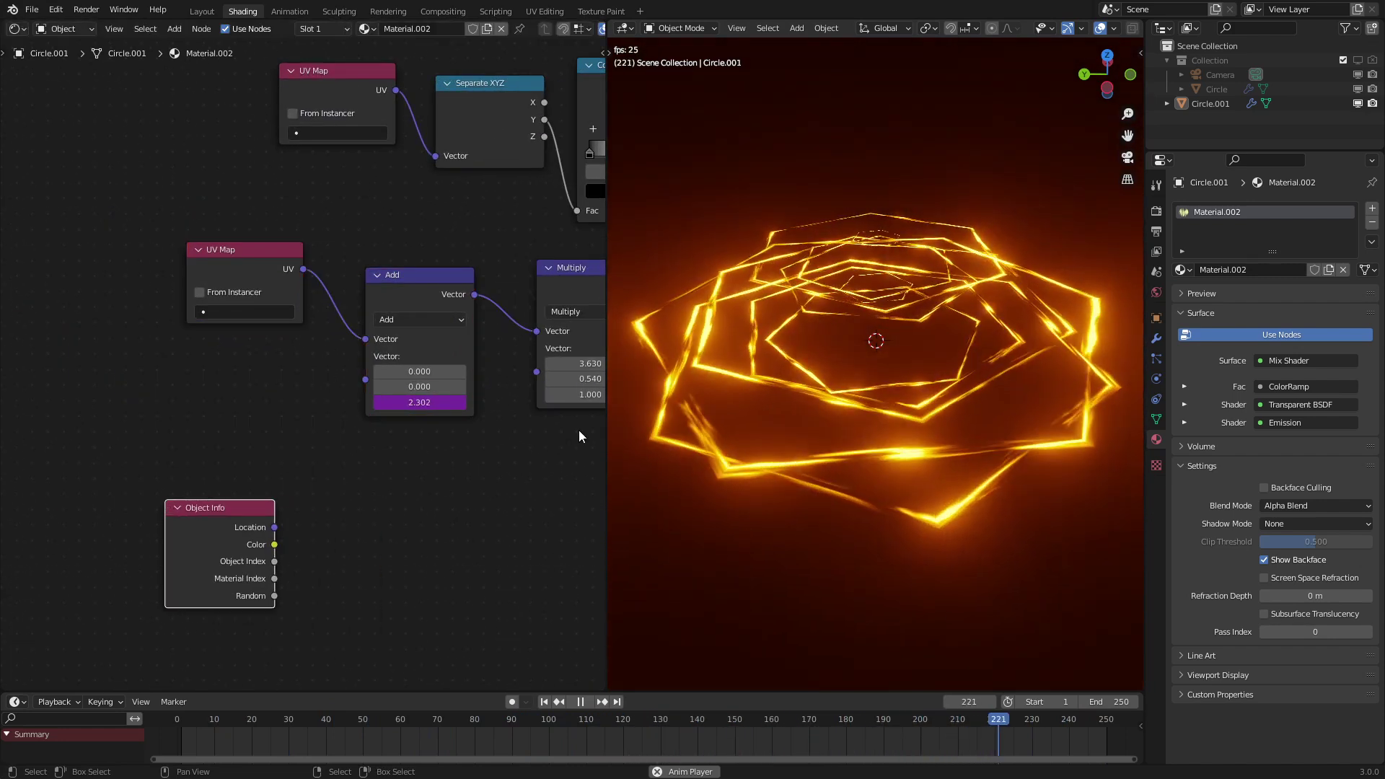
Step: Compare the rings in solid and rendered shading and preview the Object Info node's Random output on them
{"action": "middle_click_drag", "start_coordinate": [968, 276], "coordinate": [976, 283]}
{"action": "key", "text": "z"}
{"action": "left_click", "coordinate": [974, 319]}
{"action": "right_click", "coordinate": [942, 318]}
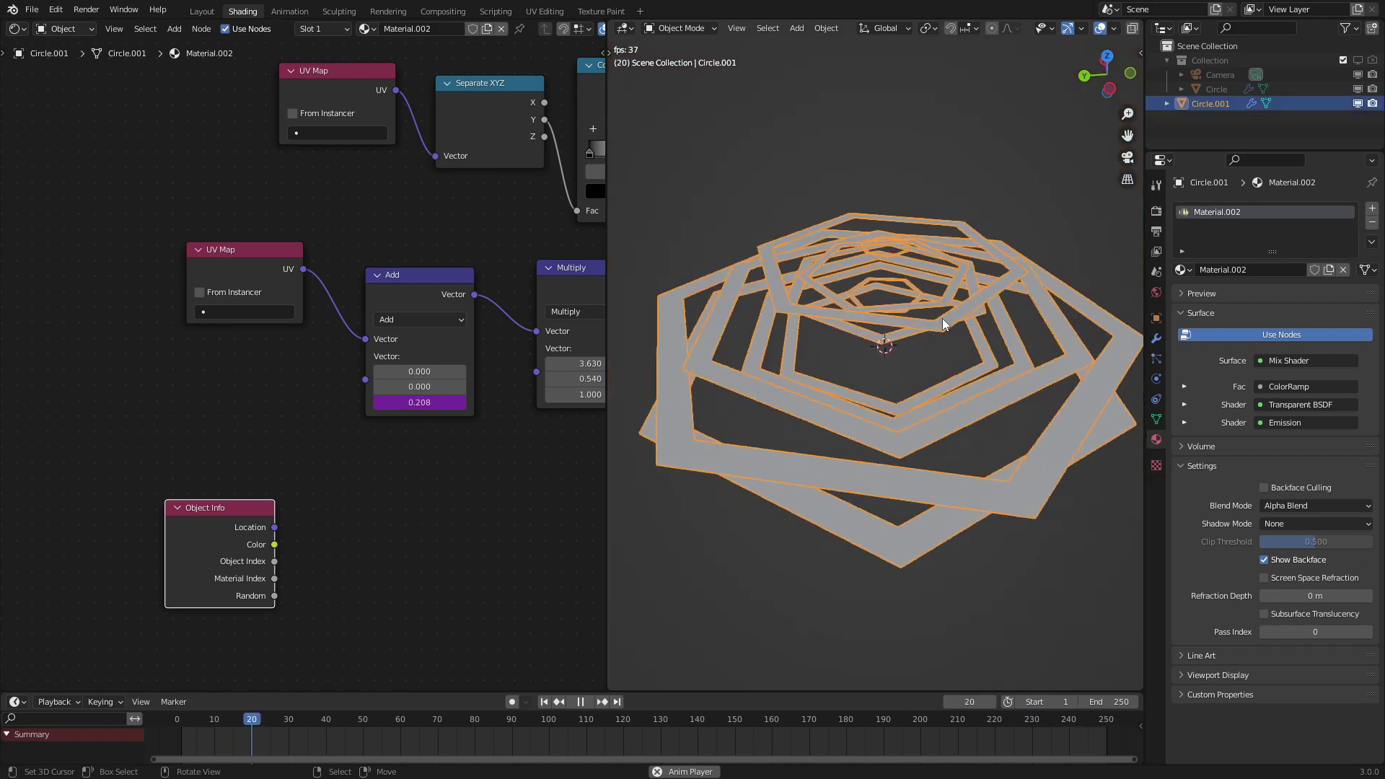
{"action": "key", "text": "z"}
{"action": "left_click", "coordinate": [934, 330]}
{"action": "left_click", "coordinate": [193, 583], "text": "ctrl+shift"}
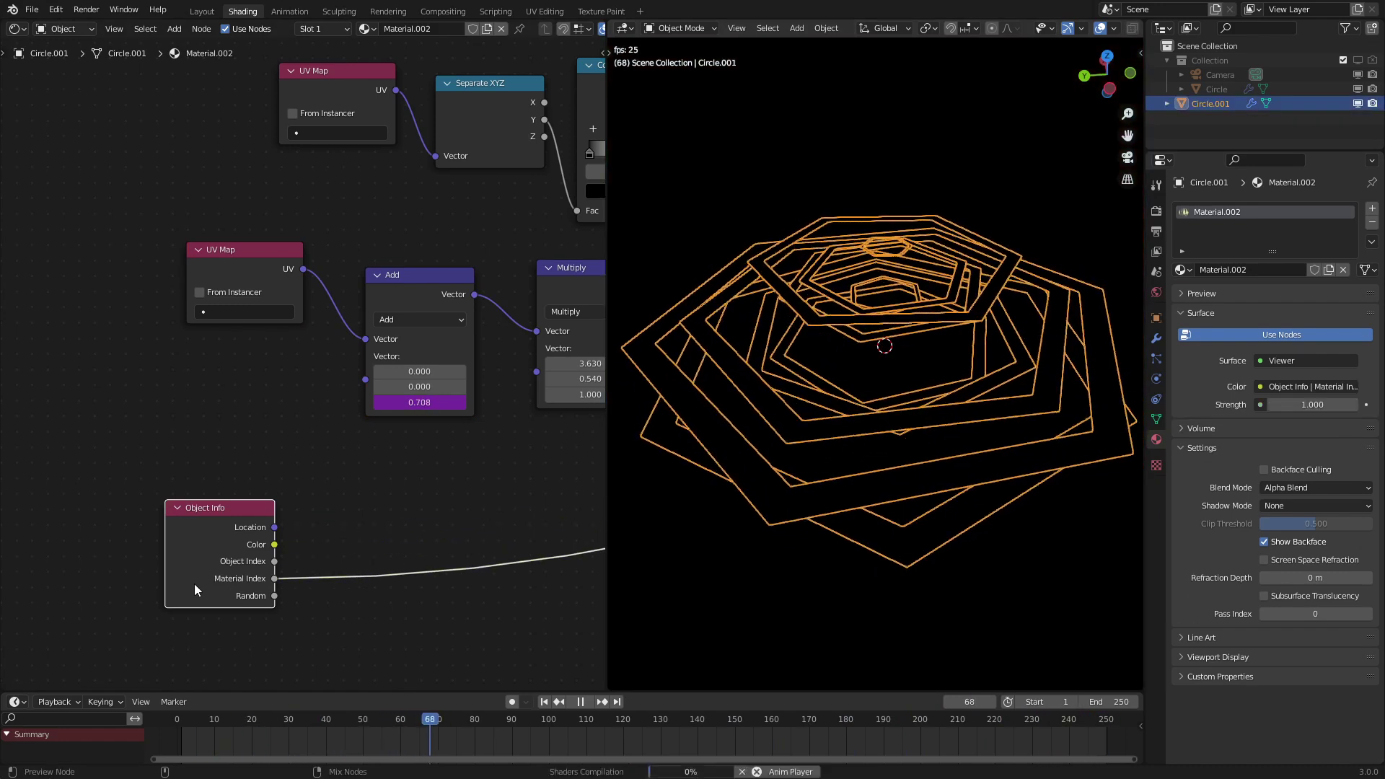
{"action": "left_click", "coordinate": [796, 206]}
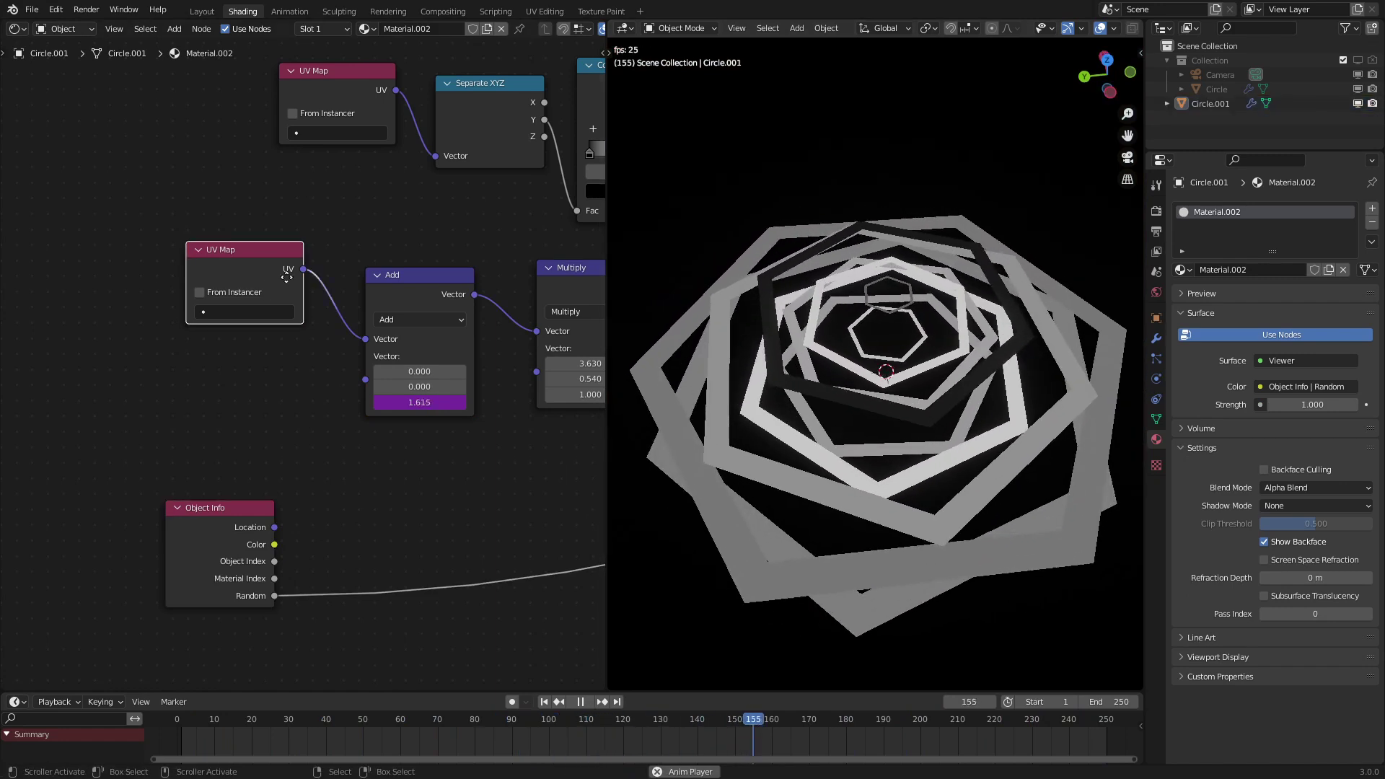
Step: Insert a duplicate of the vector Add node between the UV Map and Add nodes, and shift the Object Info node left
{"action": "left_click_drag", "start_coordinate": [287, 277], "coordinate": [259, 344]}
{"action": "left_click", "coordinate": [583, 362]}
{"action": "key", "text": "shift+d"}
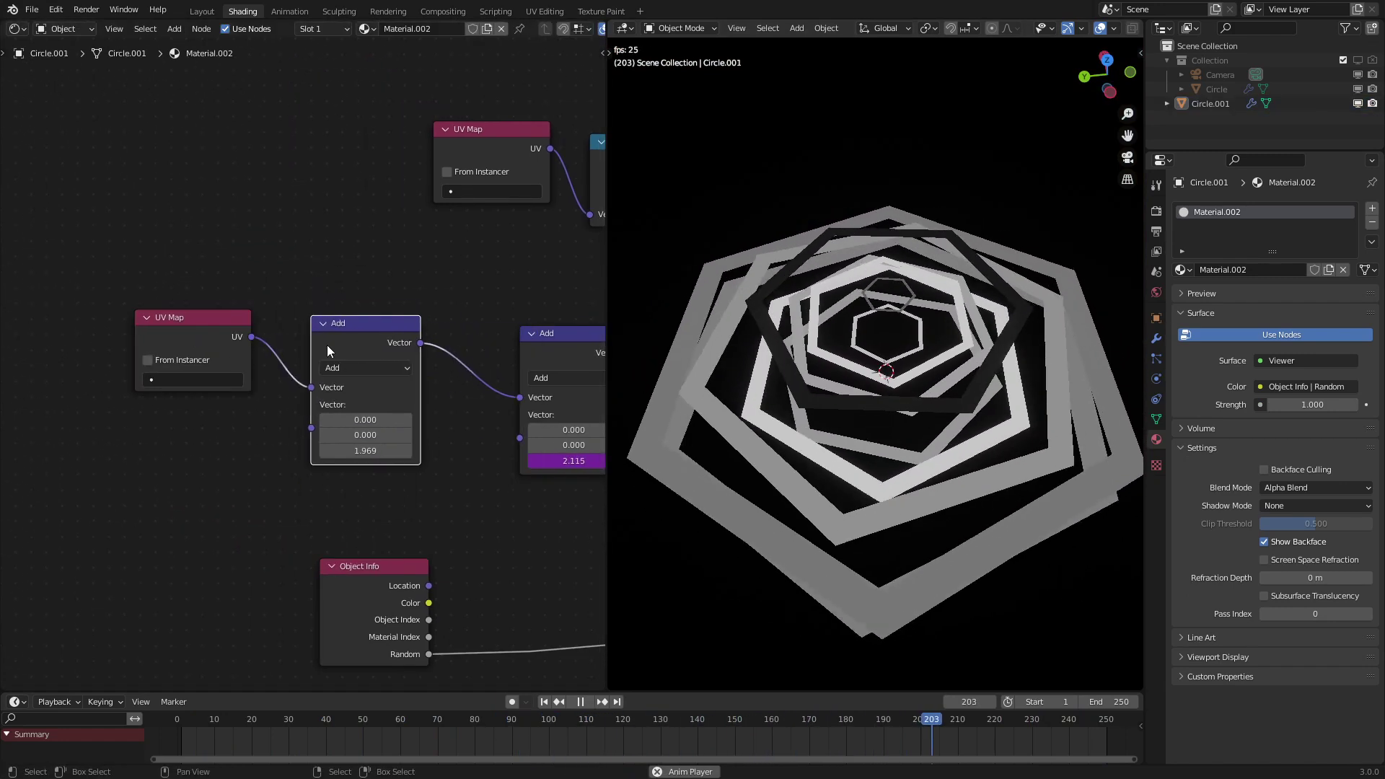
{"action": "middle_click_drag", "start_coordinate": [348, 509], "coordinate": [374, 405]}
{"action": "left_click_drag", "start_coordinate": [411, 523], "coordinate": [98, 503]}
{"action": "key", "text": "q"}
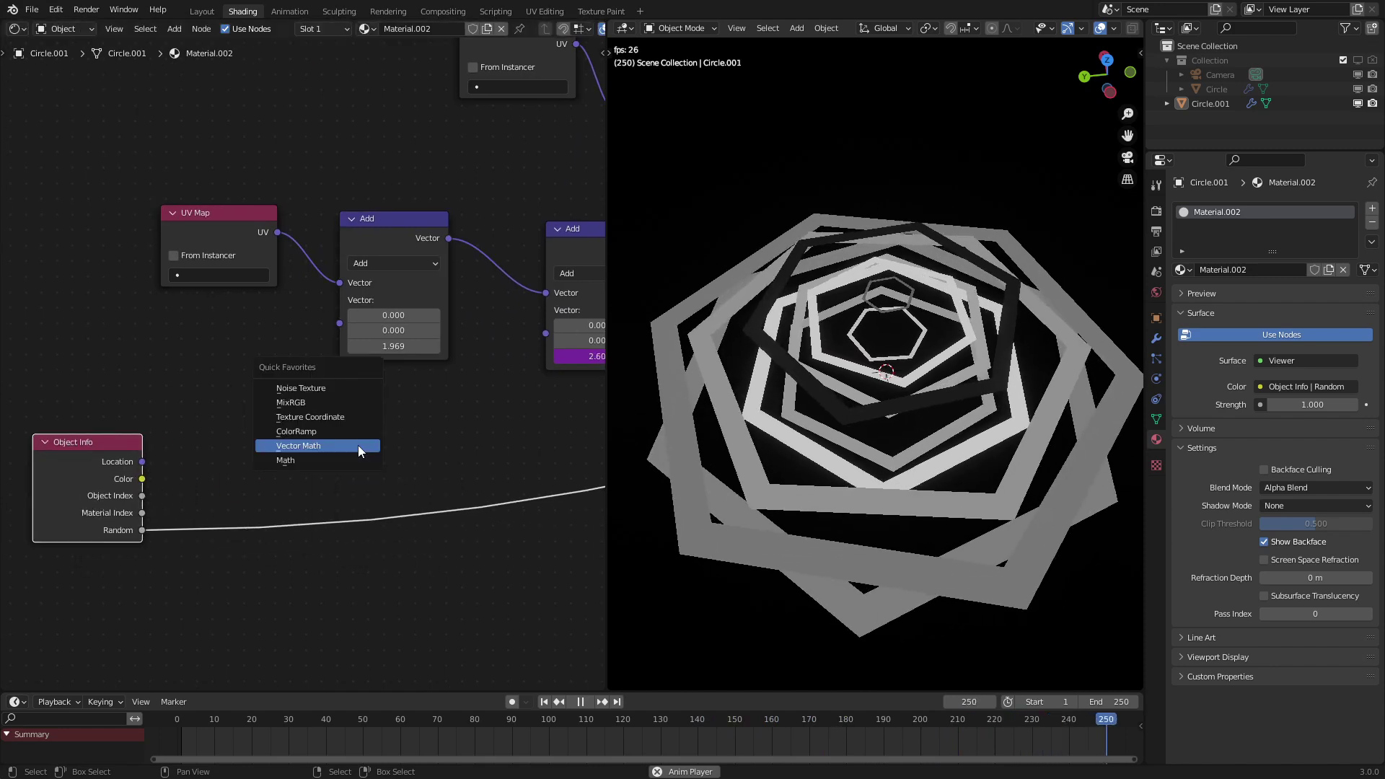
{"action": "left_click", "coordinate": [305, 447]}
{"action": "left_click", "coordinate": [279, 500]}
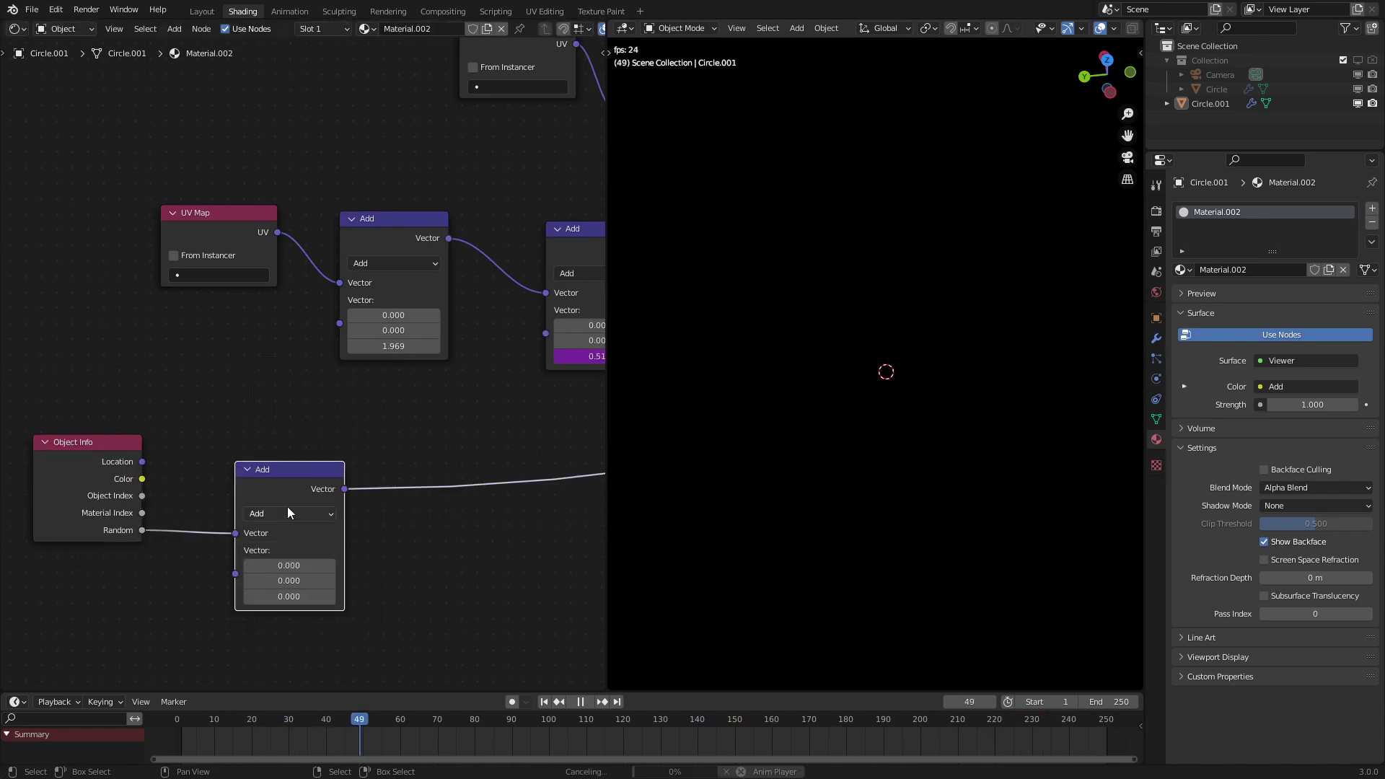
{"action": "key", "text": "x"}
{"action": "key", "text": "w"}
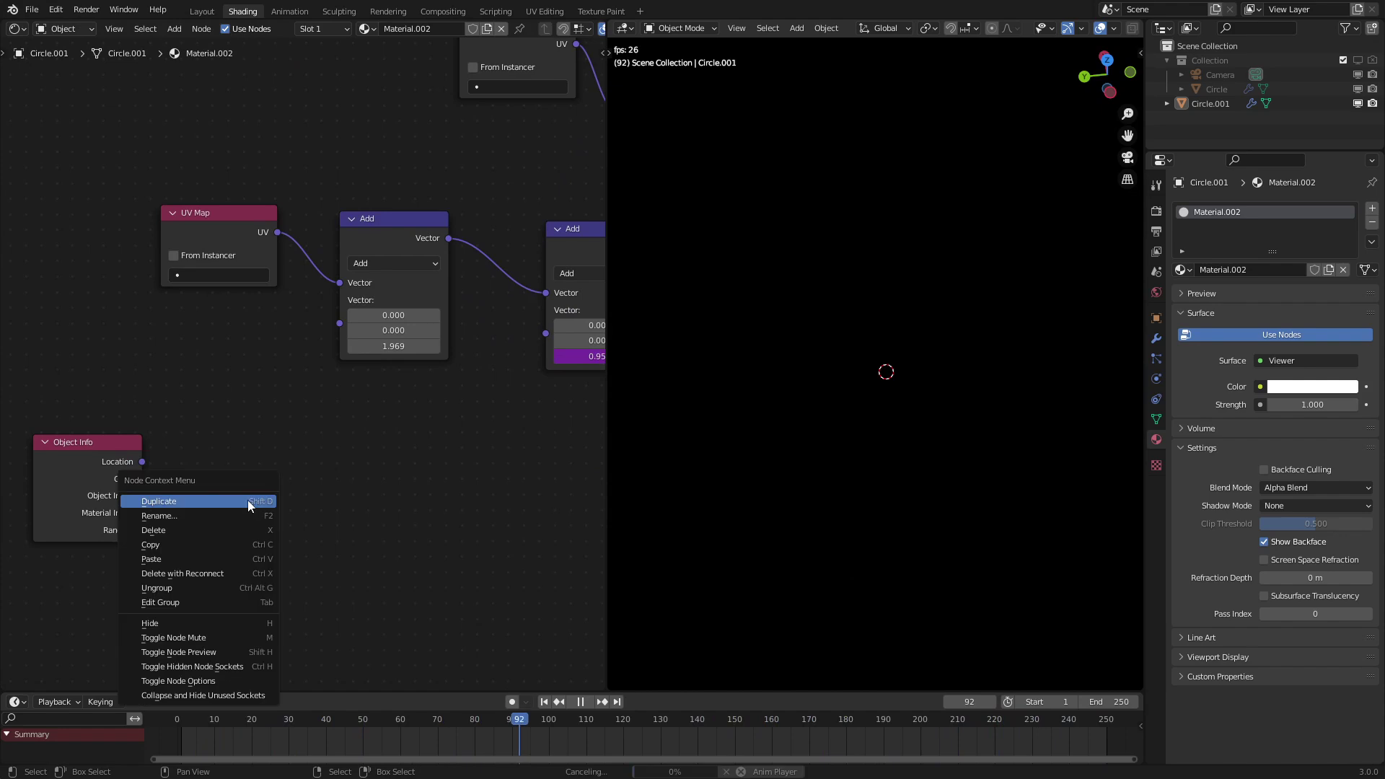
Step: Add a Math node set to Multiply and link Object Info's Random through it into the duplicated Add node's second Vector input
{"action": "key", "text": "q"}
{"action": "left_click", "coordinate": [309, 464]}
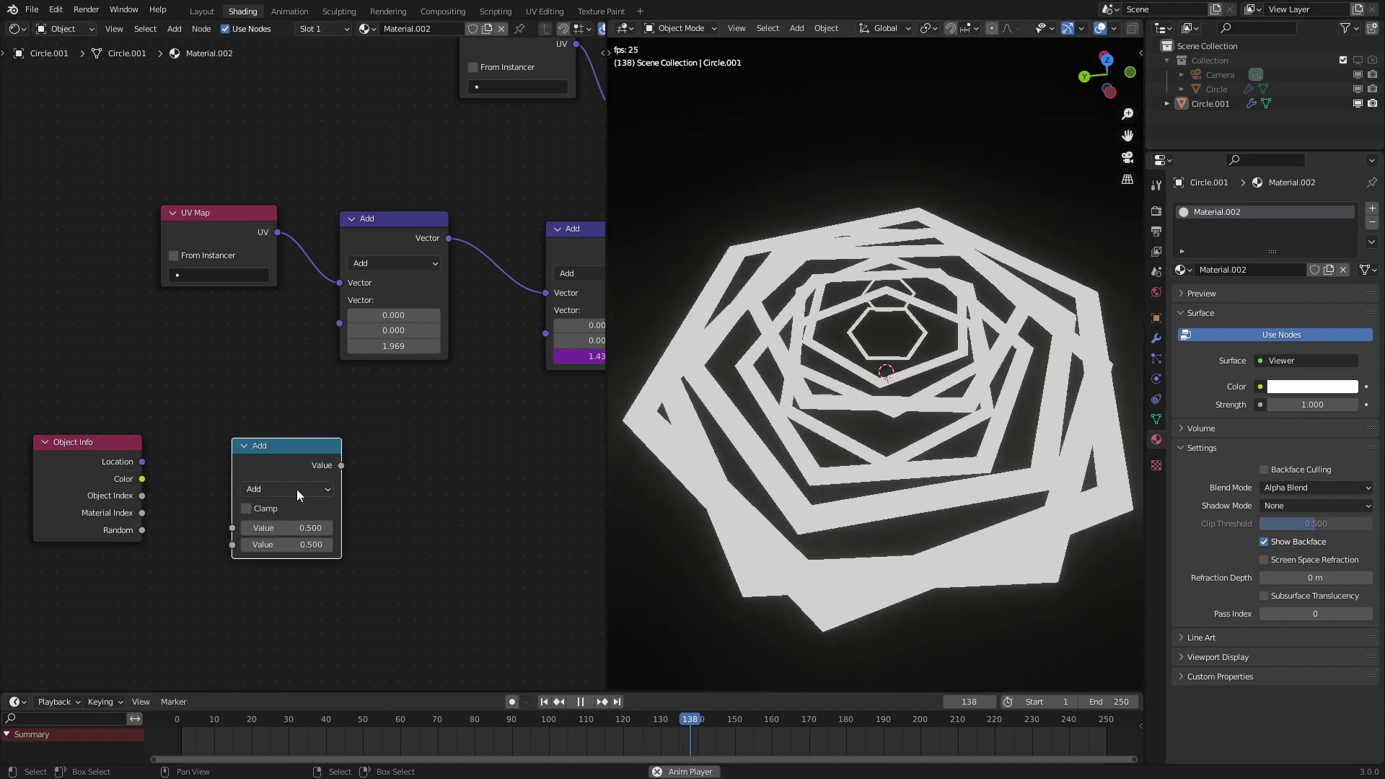
{"action": "left_click", "coordinate": [296, 489]}
{"action": "left_click", "coordinate": [263, 563]}
{"action": "left_click_drag", "start_coordinate": [230, 531], "coordinate": [232, 529]}
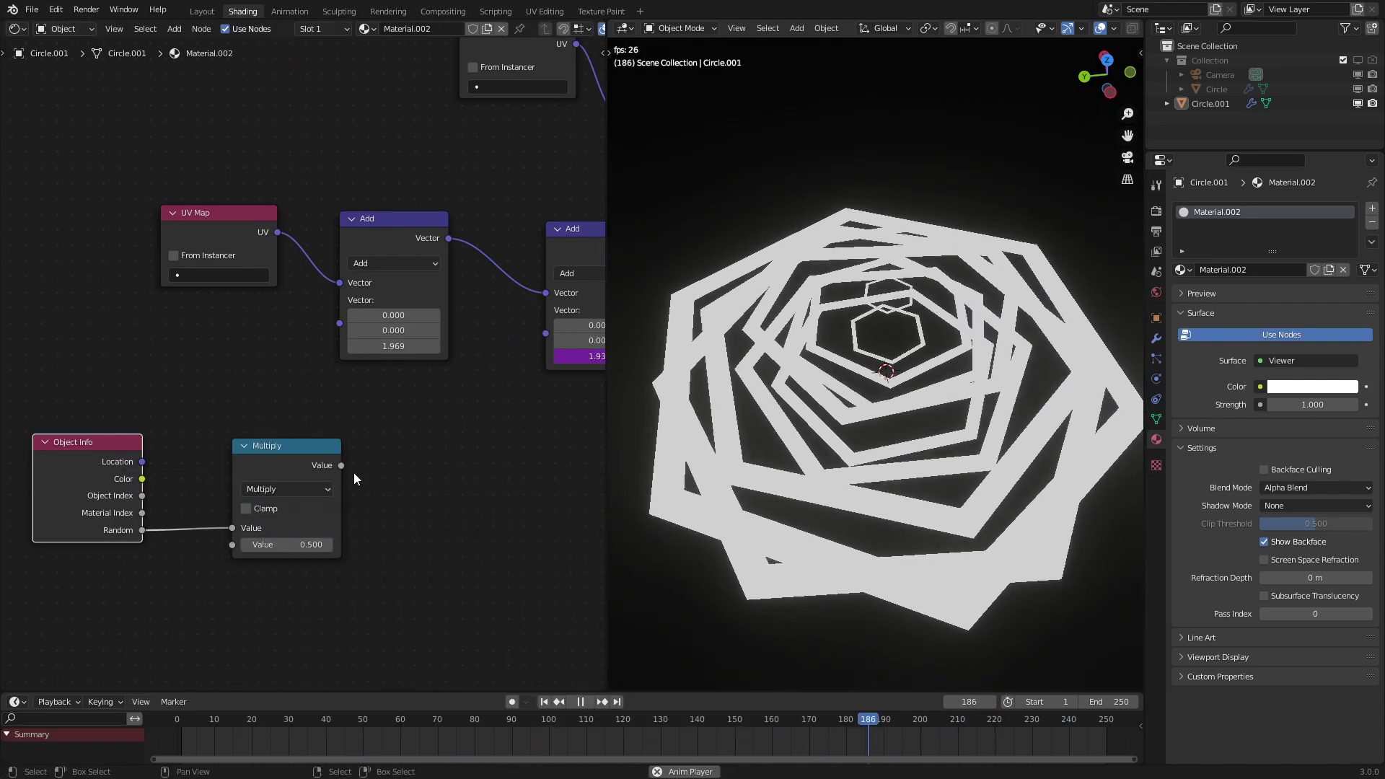
{"action": "left_click_drag", "start_coordinate": [349, 327], "coordinate": [350, 328]}
Step: Reconnect the Mix Shader to the Material Output's Surface by previewing it
{"action": "scroll", "coordinate": [389, 334], "scroll_direction": "down", "scroll_amount": 8}
{"action": "middle_click_drag", "start_coordinate": [483, 342], "coordinate": [67, 440]}
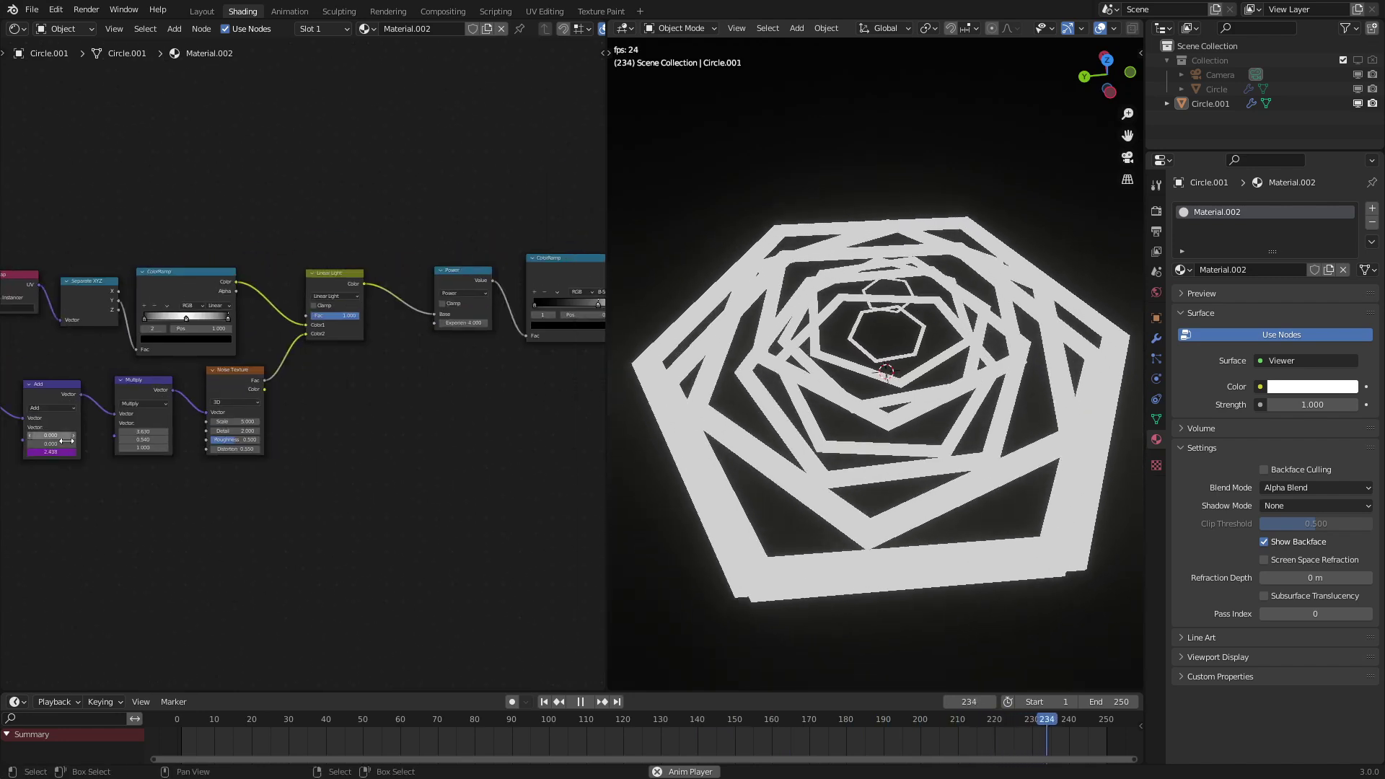
{"action": "middle_click_drag", "start_coordinate": [413, 356], "coordinate": [221, 383]}
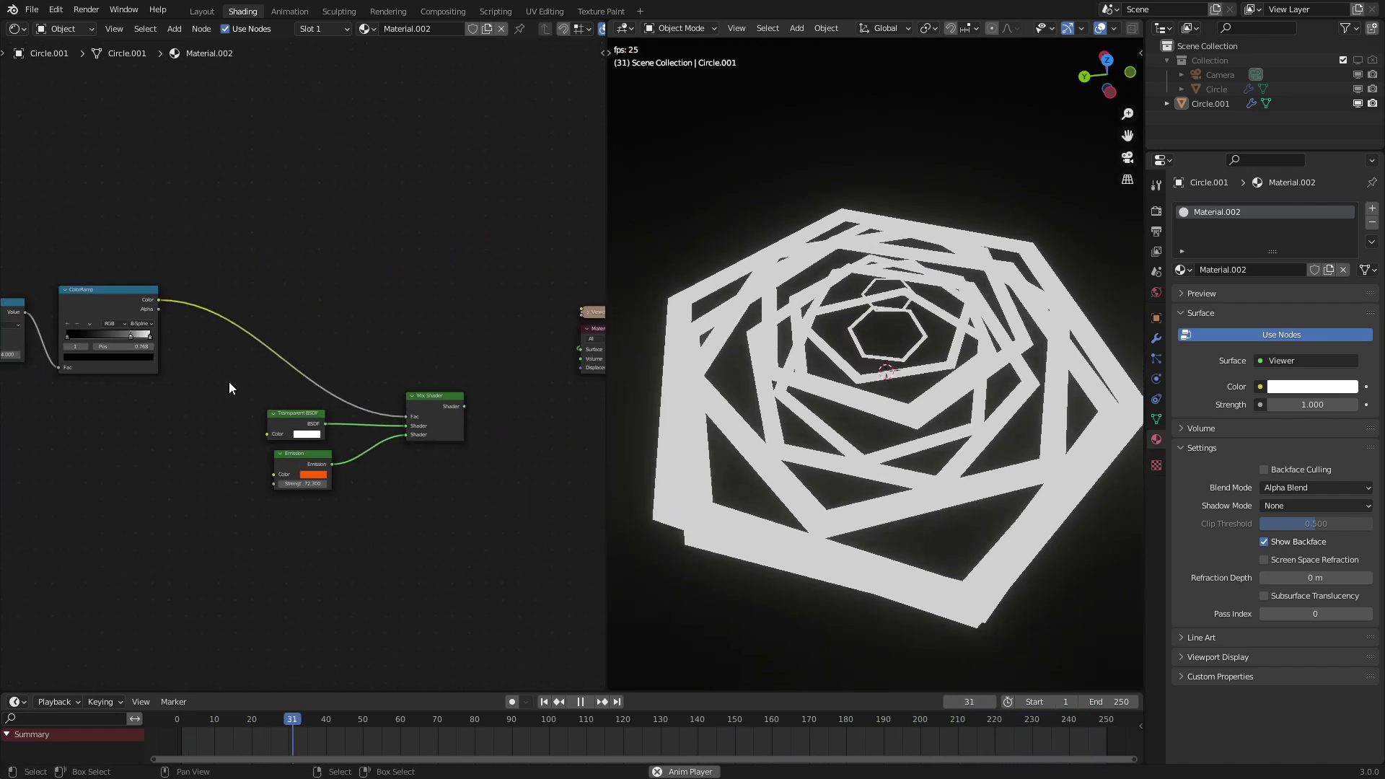
{"action": "left_click", "coordinate": [428, 413], "text": "ctrl+shift"}
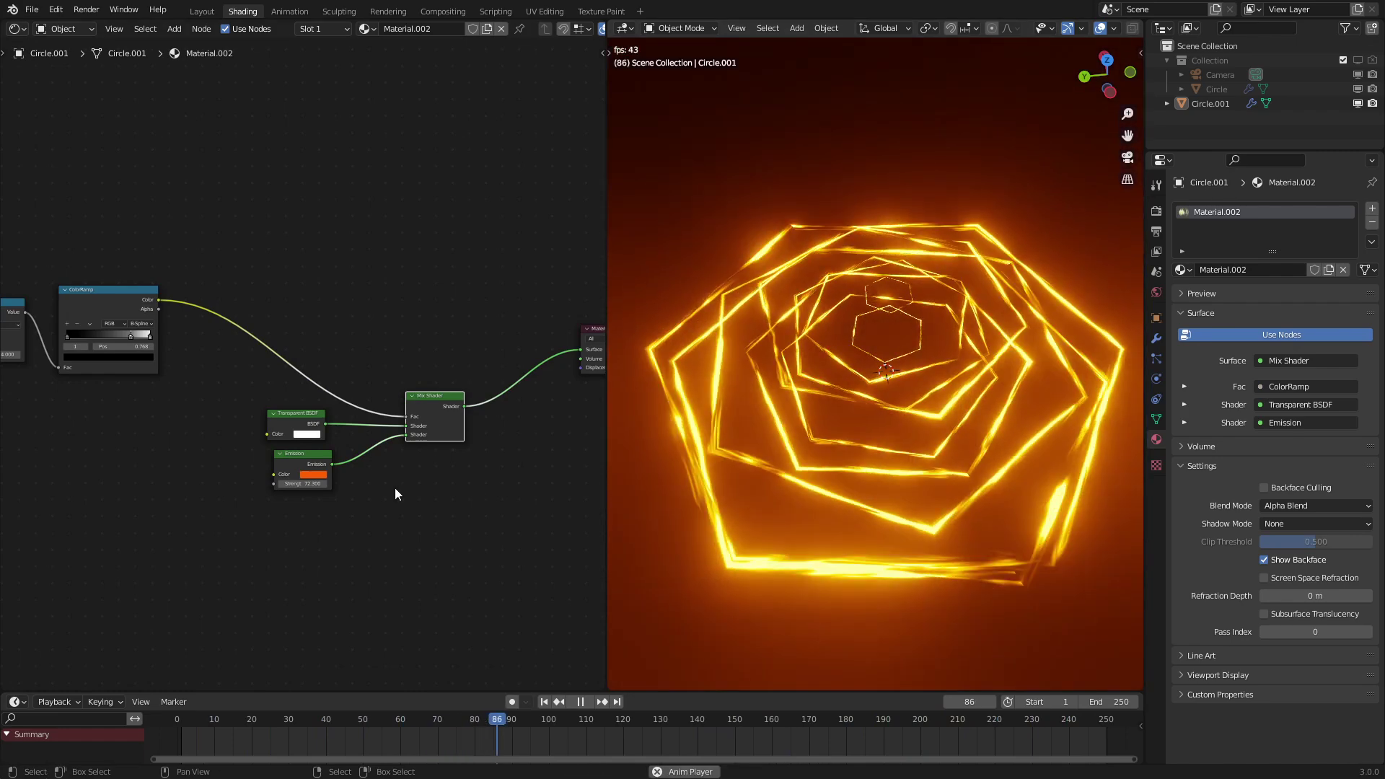
Step: Set the multiplier for Object Info's Random value to 11.900 and check the rings from a lower angle
{"action": "middle_click_drag", "start_coordinate": [310, 482], "coordinate": [522, 413]}
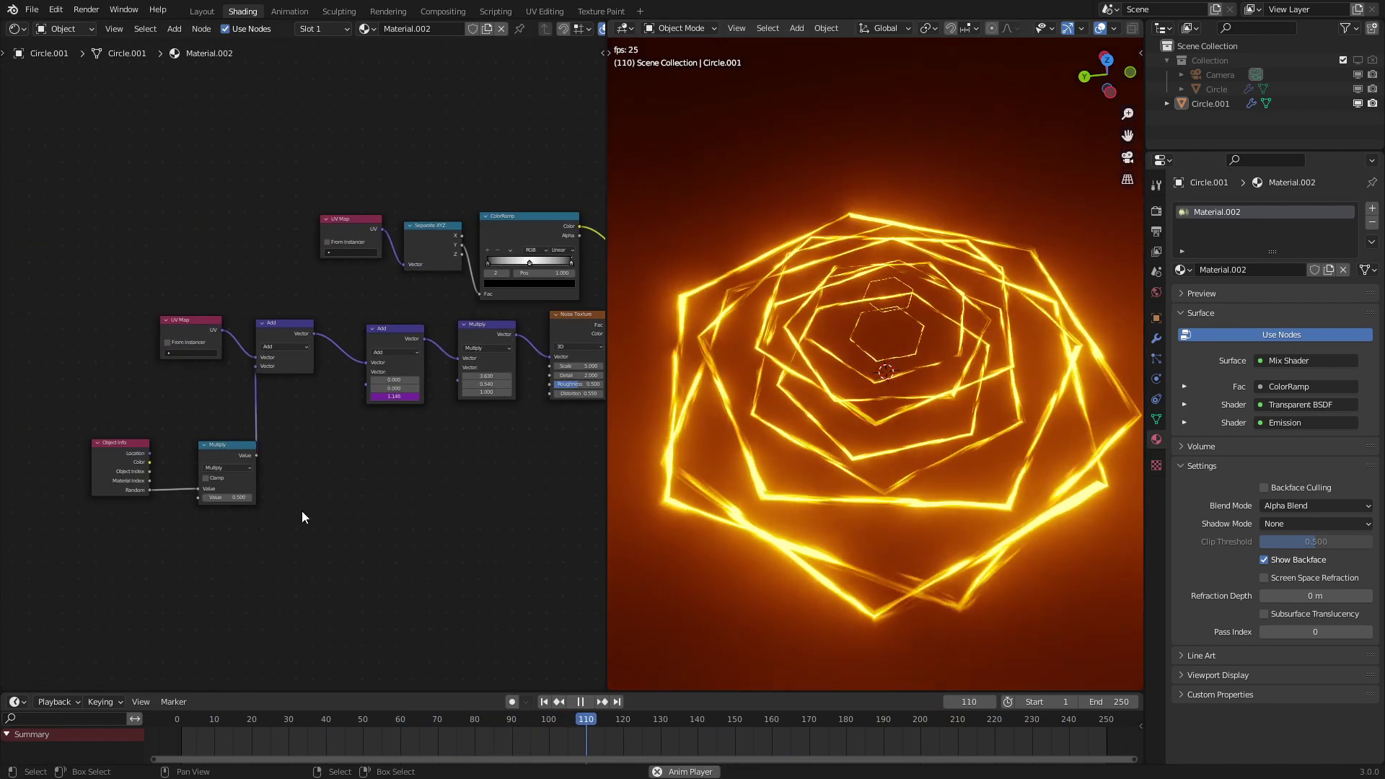
{"action": "scroll", "coordinate": [301, 511], "scroll_direction": "up", "scroll_amount": 7}
{"action": "left_click_drag", "start_coordinate": [177, 595], "coordinate": [259, 595]}
{"action": "middle_click_drag", "start_coordinate": [766, 417], "coordinate": [751, 397]}
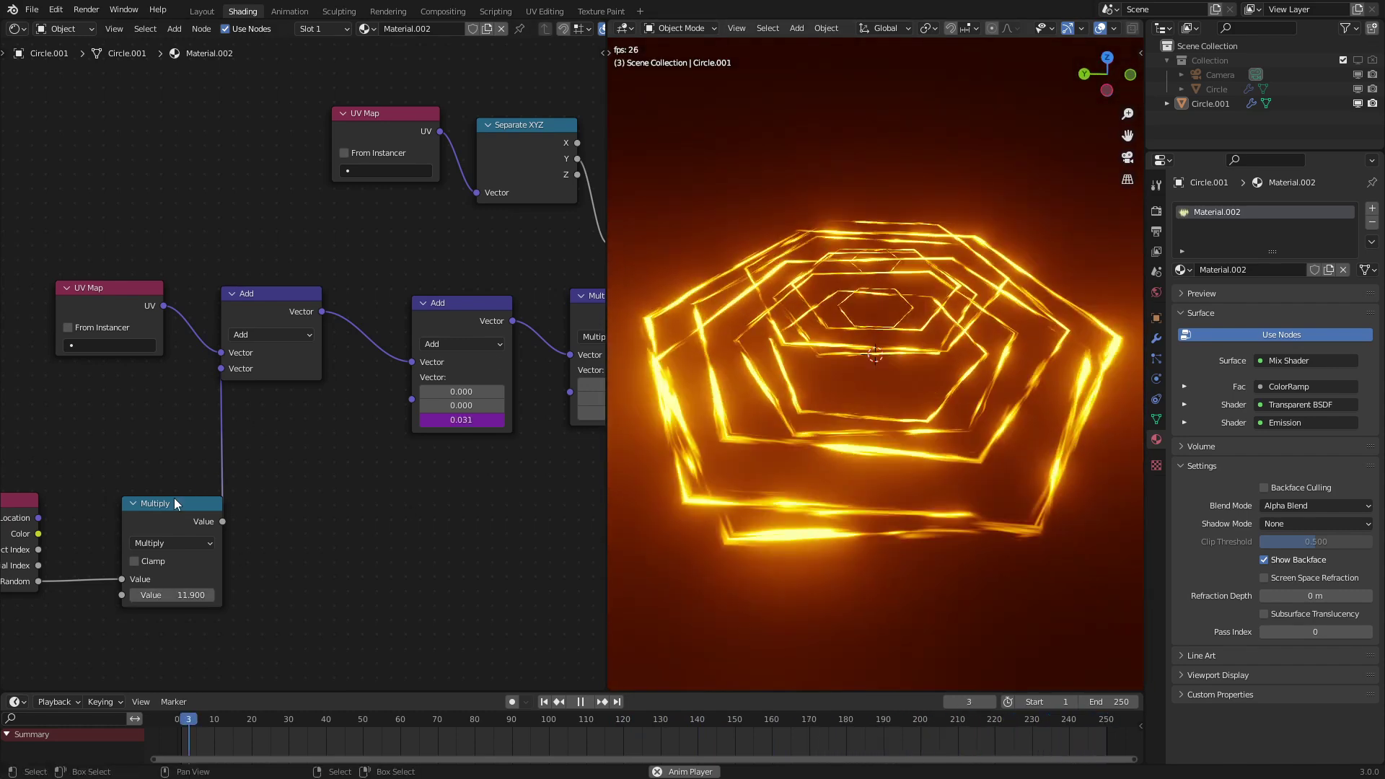
Step: Tidy the random offset branch by moving the Multiply and Object Info nodes directly beneath the Add and UV Map nodes
{"action": "left_click_drag", "start_coordinate": [175, 498], "coordinate": [275, 398]}
{"action": "middle_click_drag", "start_coordinate": [259, 409], "coordinate": [337, 435]}
{"action": "left_click", "coordinate": [83, 543]}
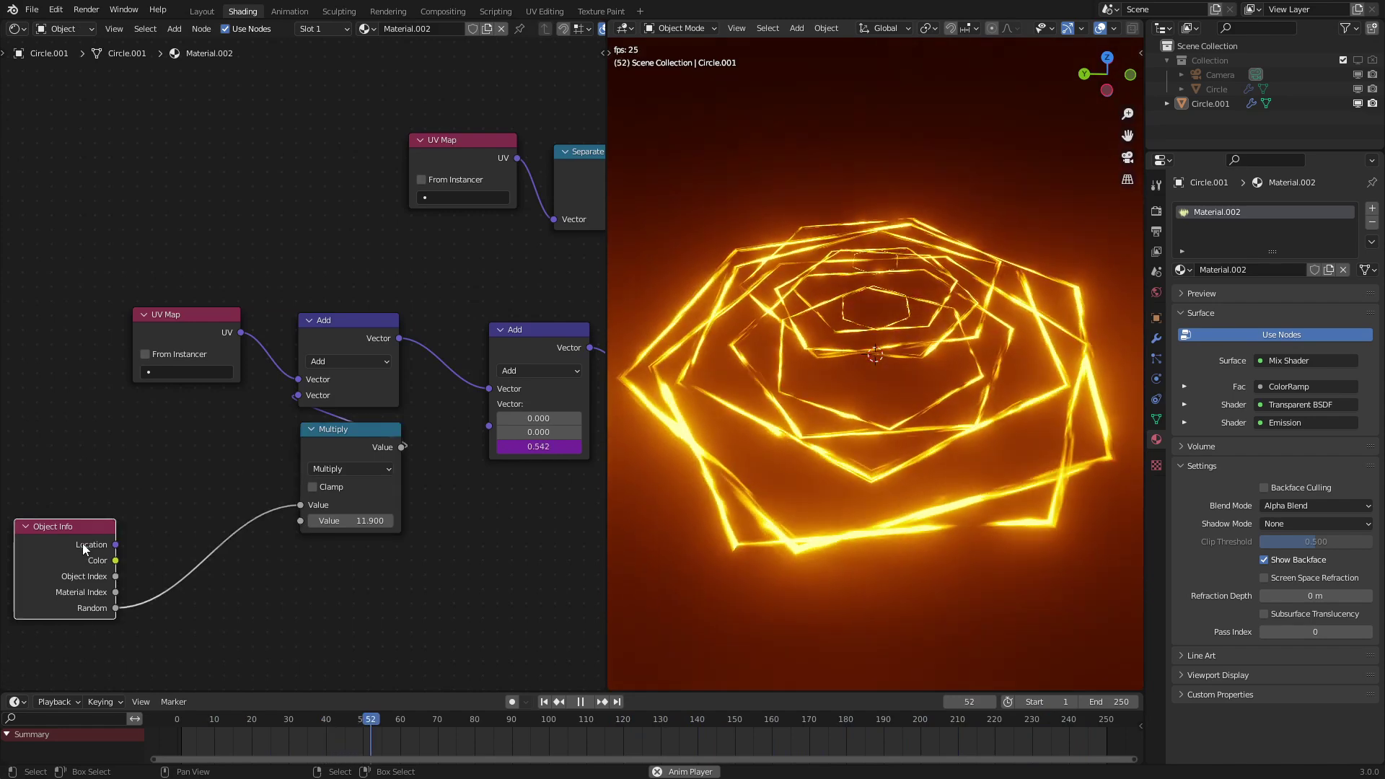
{"action": "left_click_drag", "start_coordinate": [82, 543], "coordinate": [214, 452]}
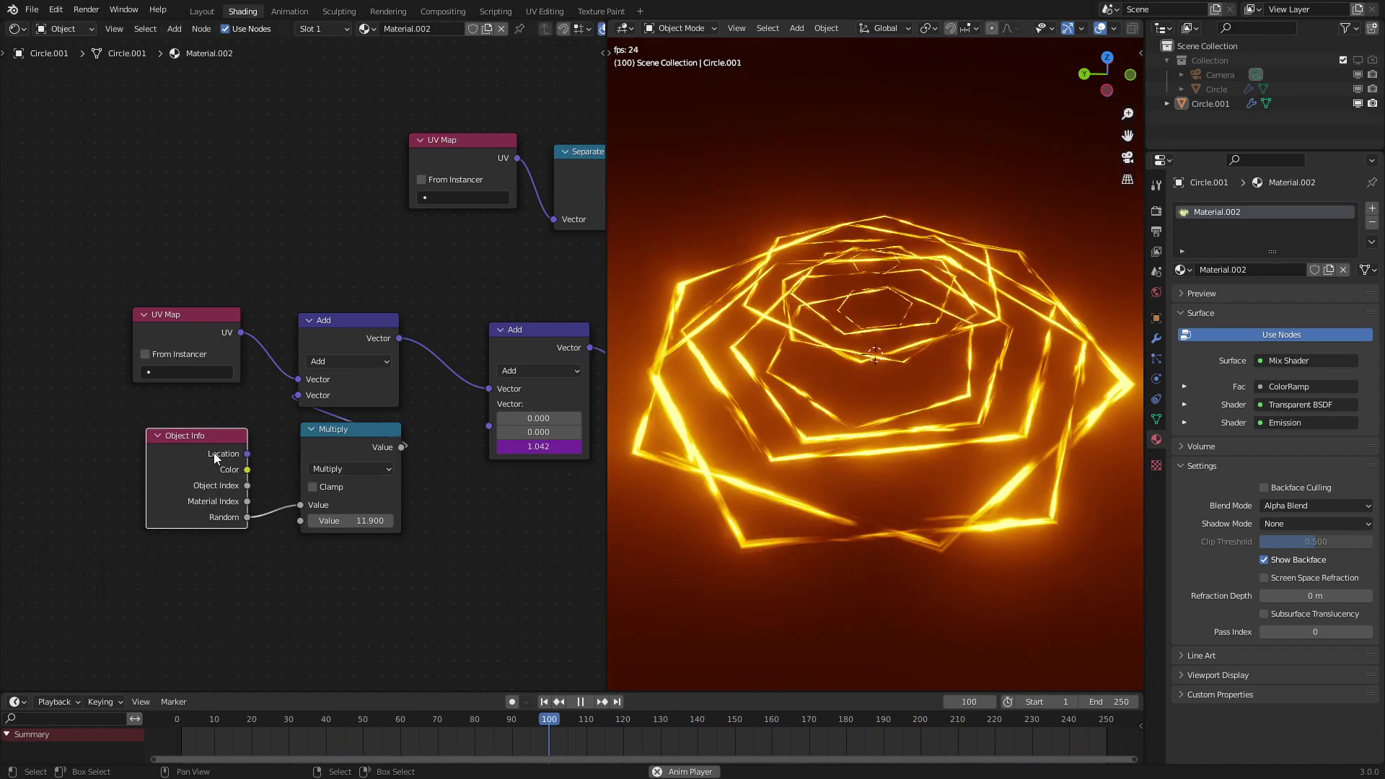
Step: Lower the X value of the Multiply vector node that feeds the Noise Texture
{"action": "middle_click_drag", "start_coordinate": [949, 409], "coordinate": [885, 410]}
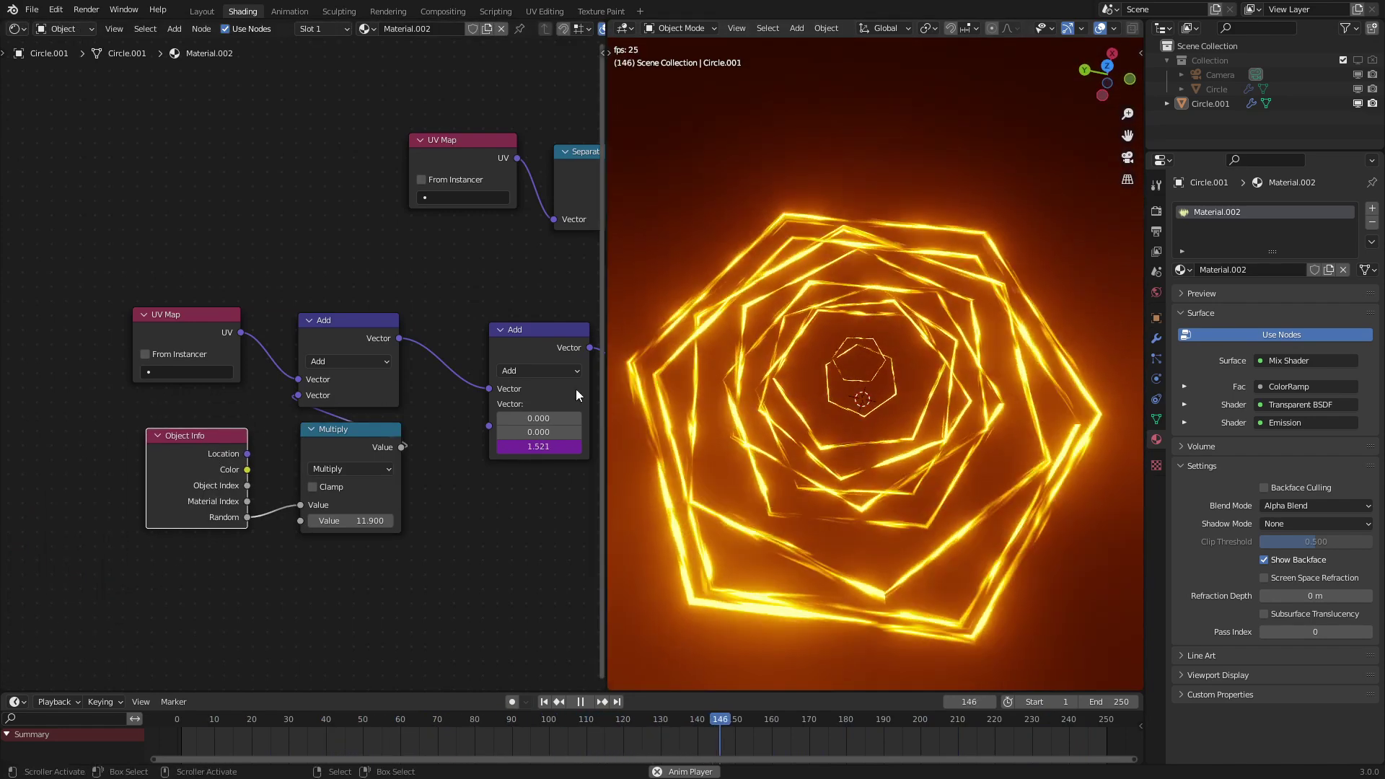
{"action": "middle_click_drag", "start_coordinate": [577, 390], "coordinate": [59, 416]}
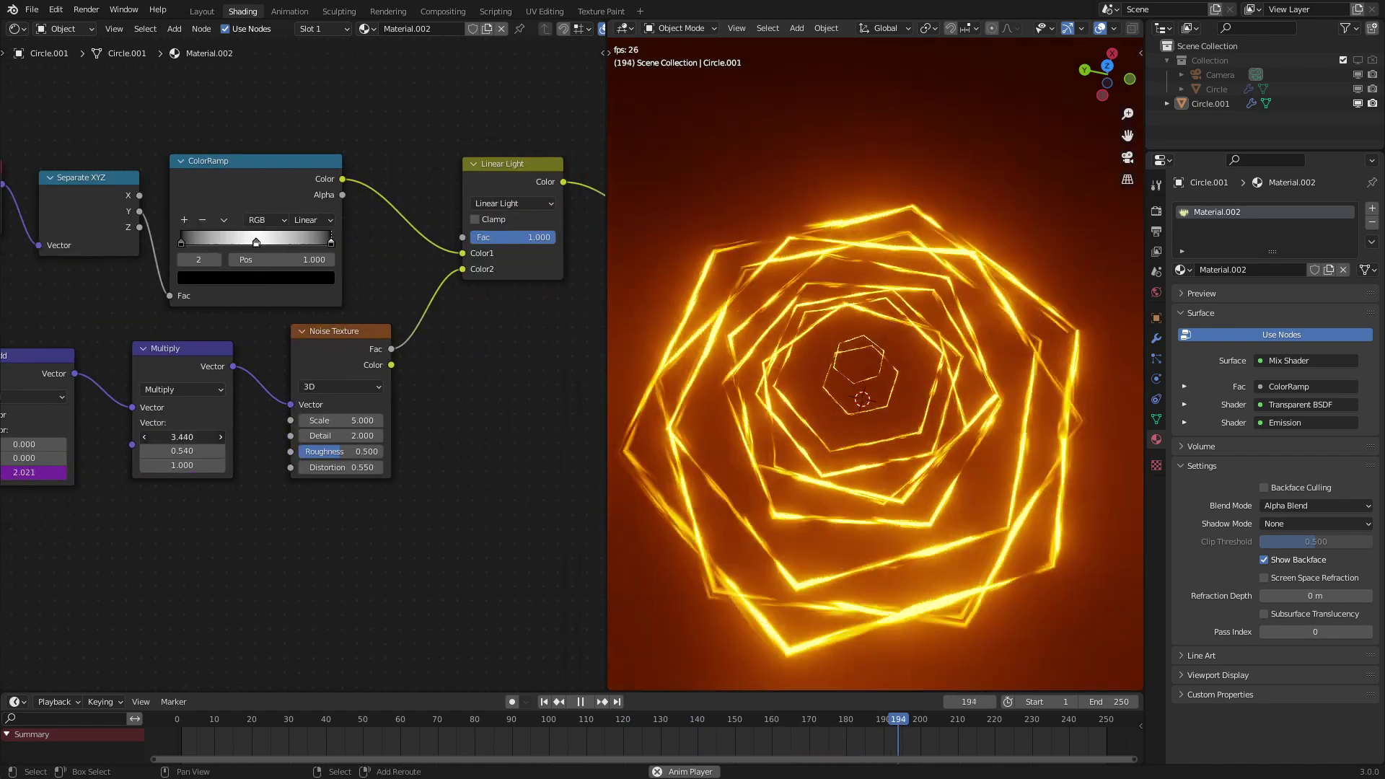
{"action": "left_click_drag", "start_coordinate": [182, 437], "coordinate": [158, 437]}
{"action": "middle_click_drag", "start_coordinate": [849, 365], "coordinate": [863, 349]}
Step: Change the Emission shader's colour to bright green and view the rings from a tilted angle
{"action": "scroll", "coordinate": [512, 307], "scroll_direction": "down", "scroll_amount": 3}
{"action": "middle_click_drag", "start_coordinate": [513, 307], "coordinate": [26, 401]}
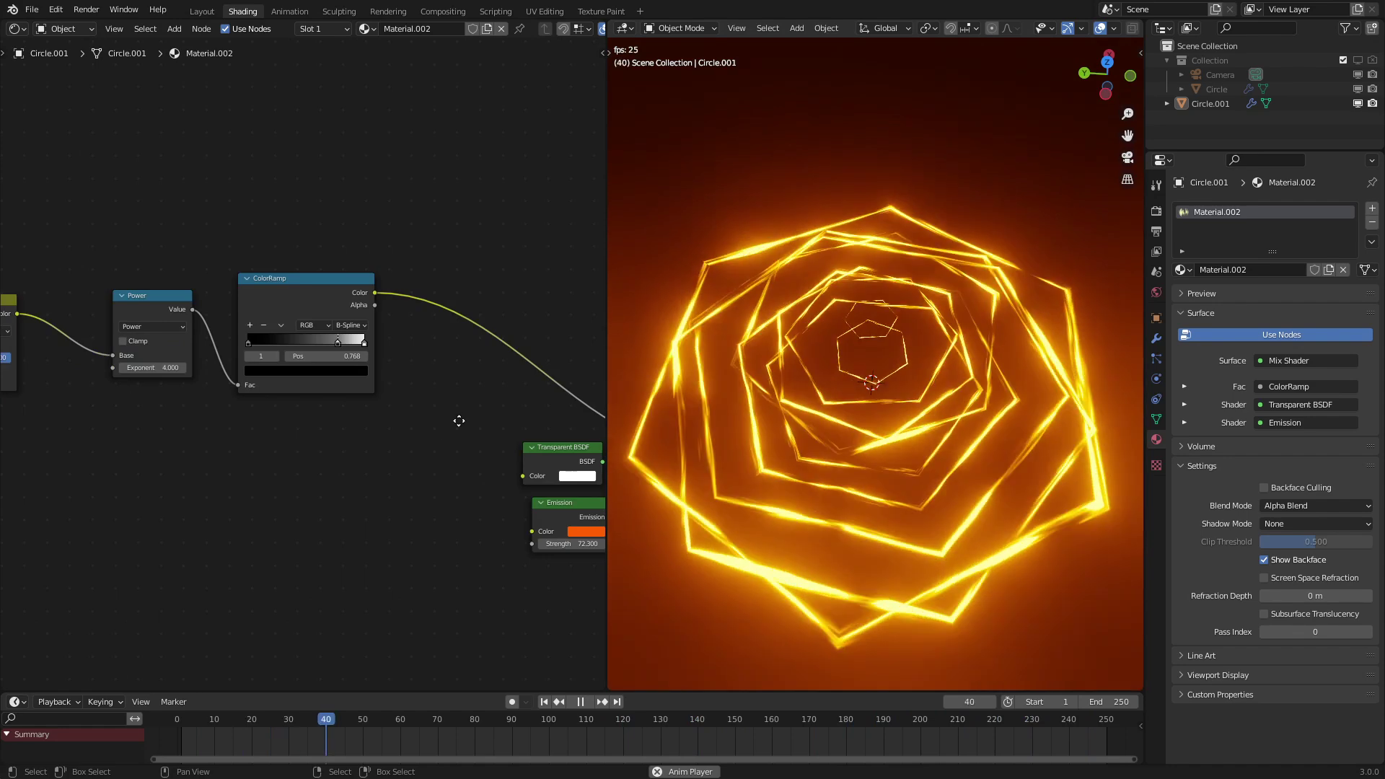
{"action": "middle_click_drag", "start_coordinate": [458, 420], "coordinate": [204, 375]}
{"action": "left_click", "coordinate": [332, 485]}
{"action": "left_click", "coordinate": [342, 358]}
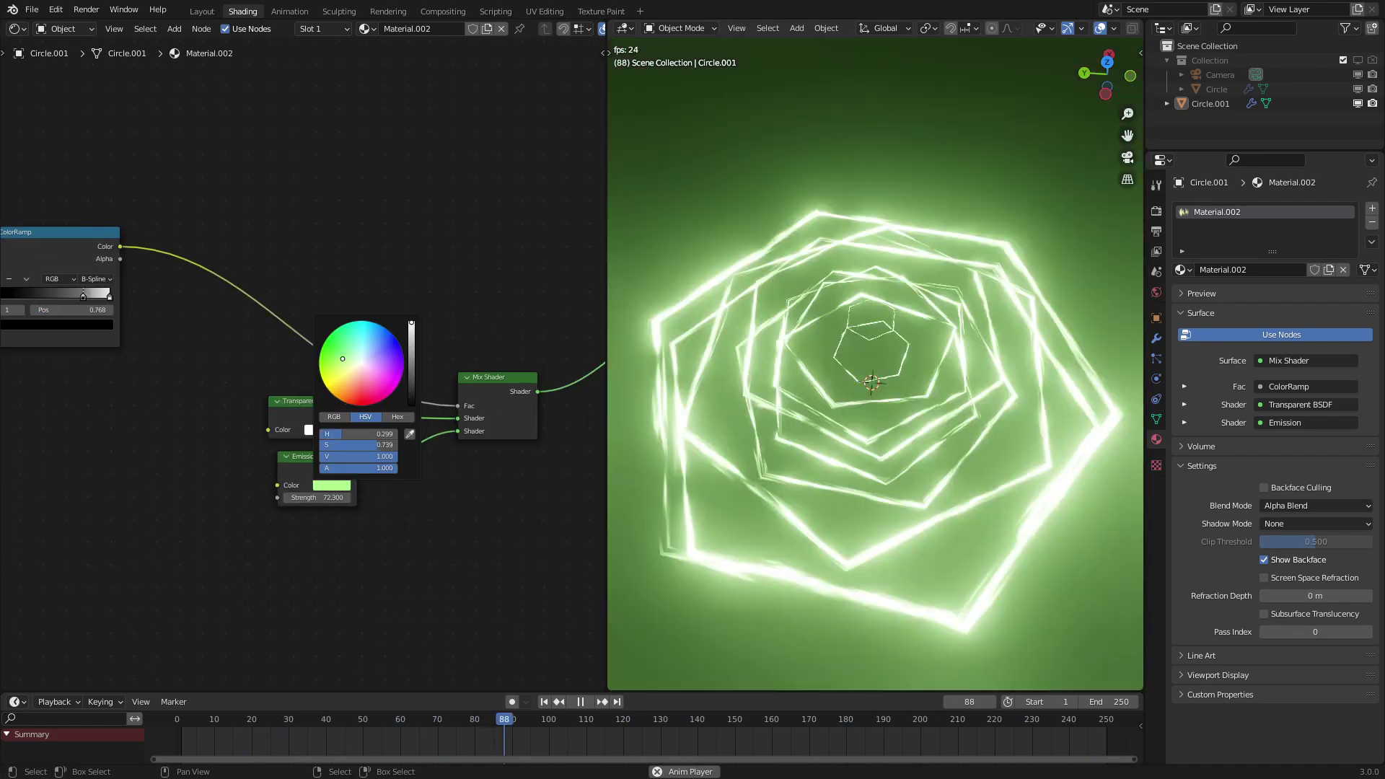
{"action": "mouse_move", "coordinate": [342, 359]}
{"action": "left_mouse_down"}
{"action": "mouse_move", "coordinate": [342, 333]}
{"action": "mouse_move", "coordinate": [335, 342]}
{"action": "left_mouse_up"}
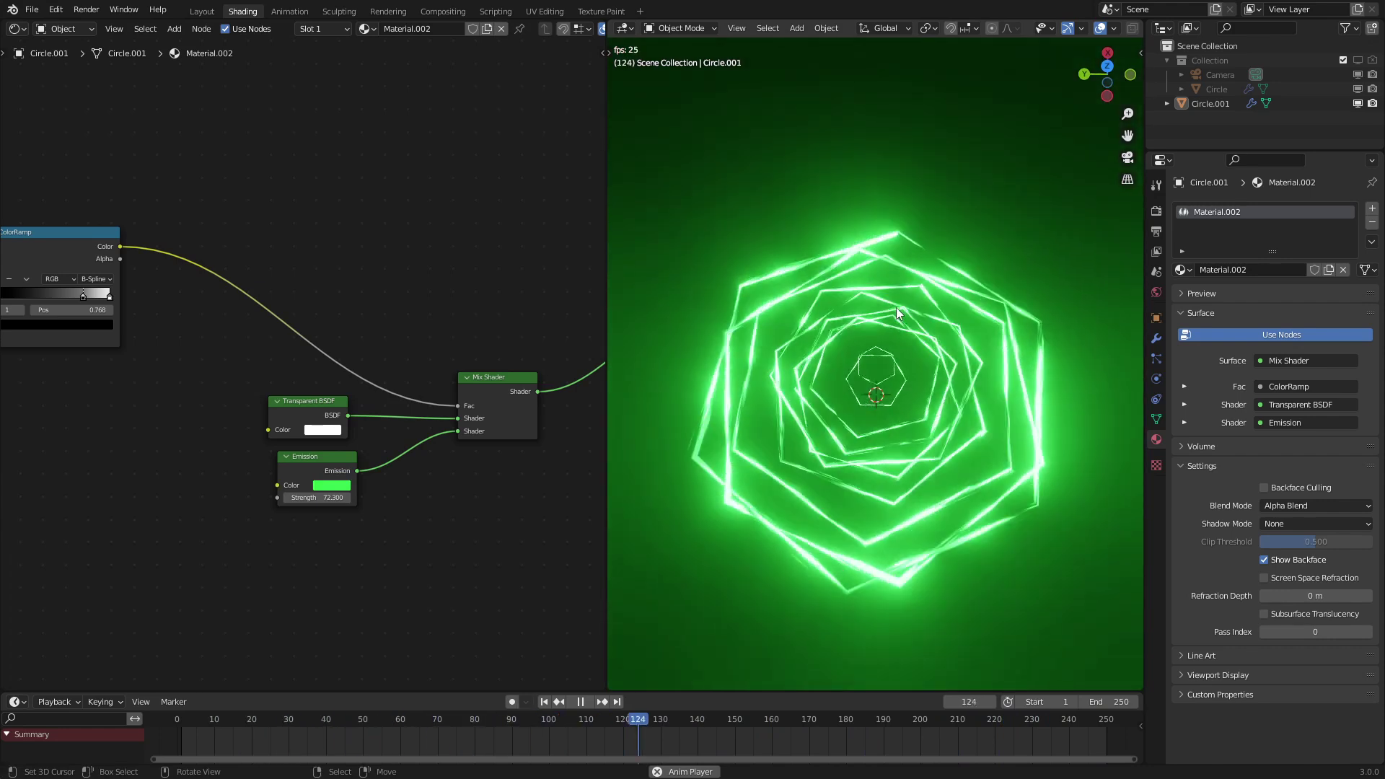
{"action": "middle_click_drag", "start_coordinate": [866, 345], "coordinate": [851, 322]}
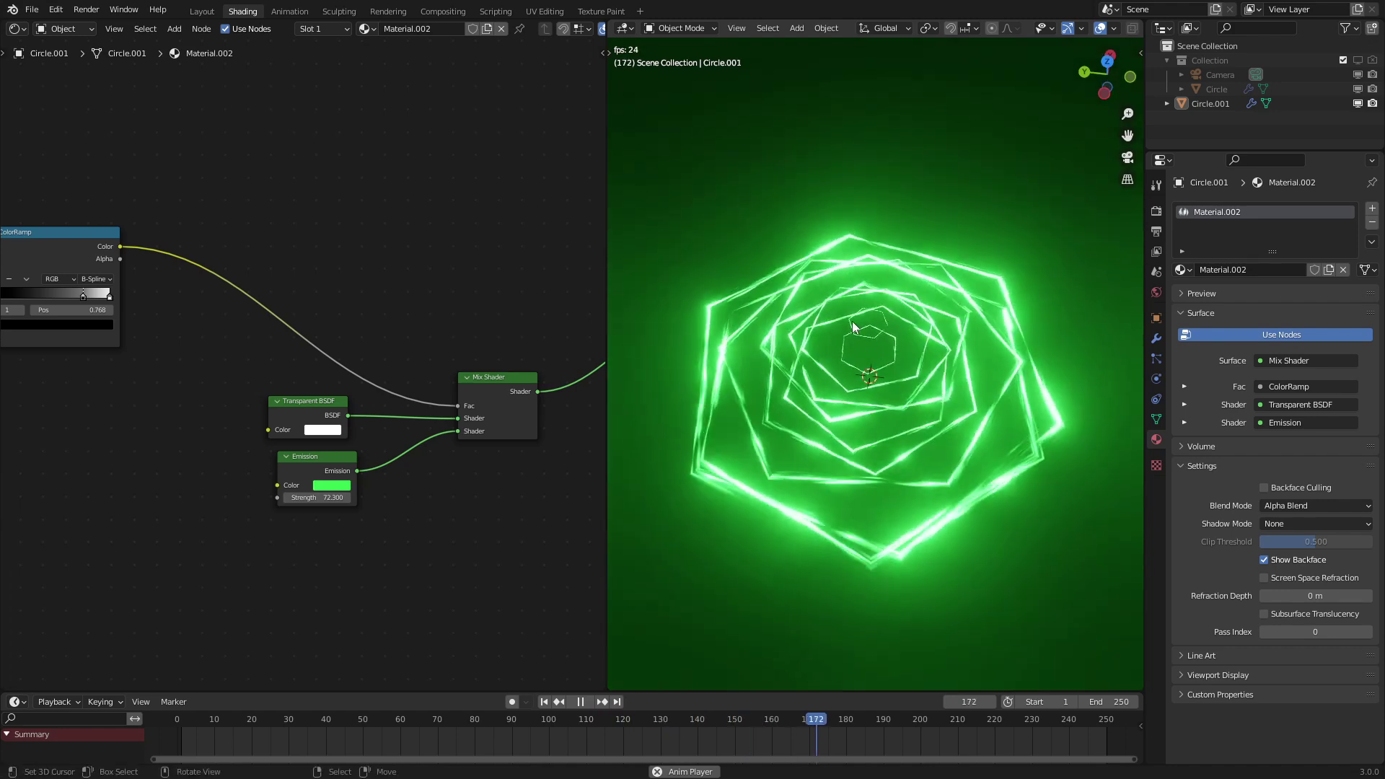